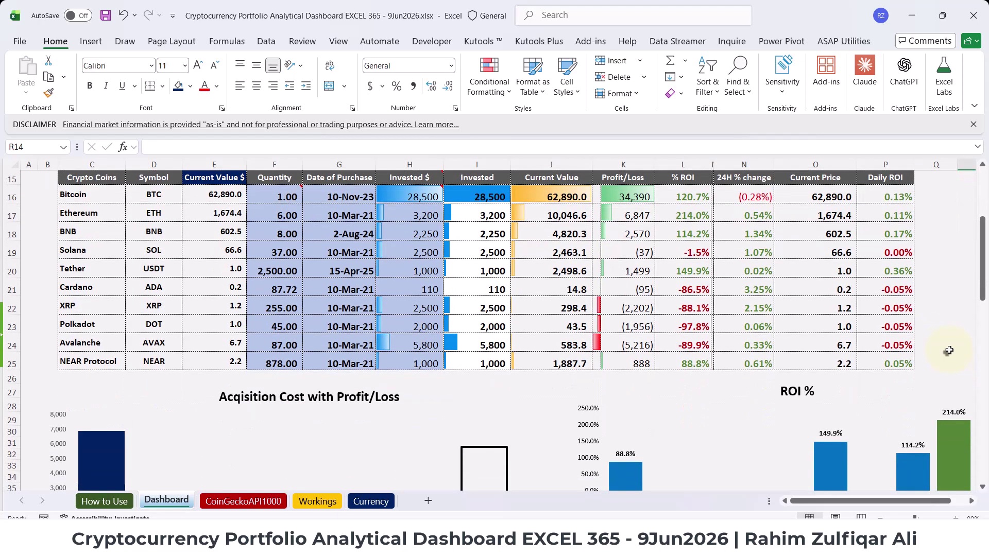
Review the Dashboard sheet from the quick summary and holdings table through the charts to the daily ROI rankings
scroll(951, 354, down, 8)
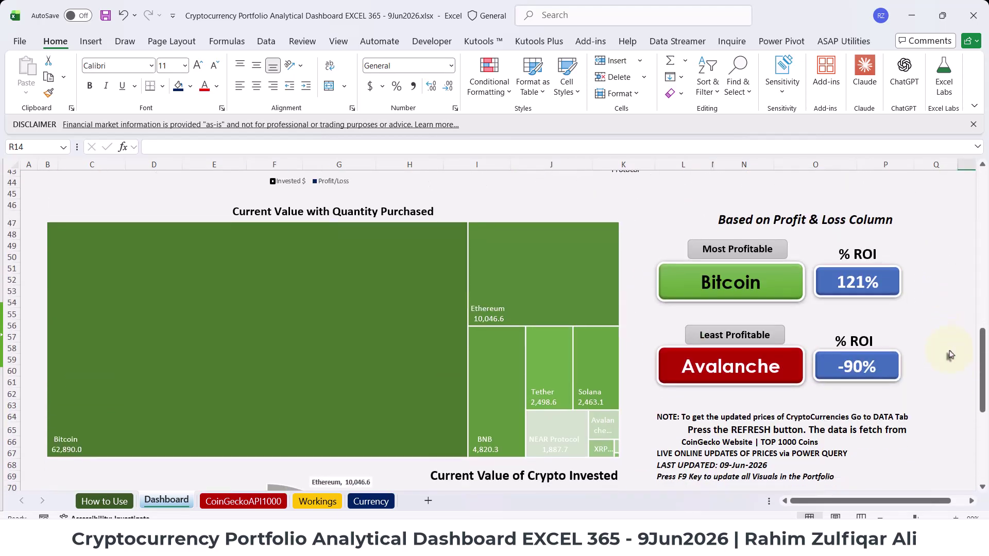
scroll(951, 355, up, 13)
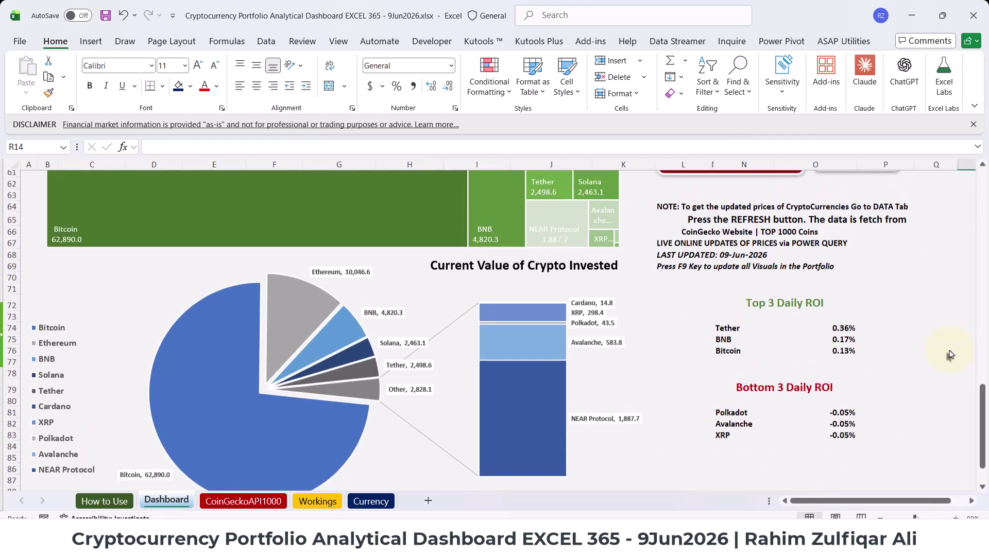
scroll(951, 355, up, 4)
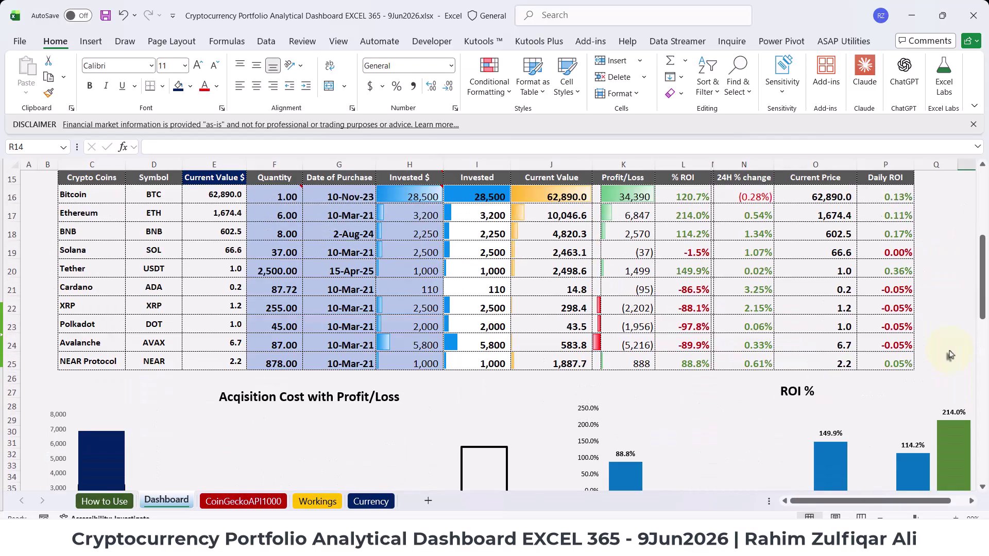
scroll(951, 355, up, 5)
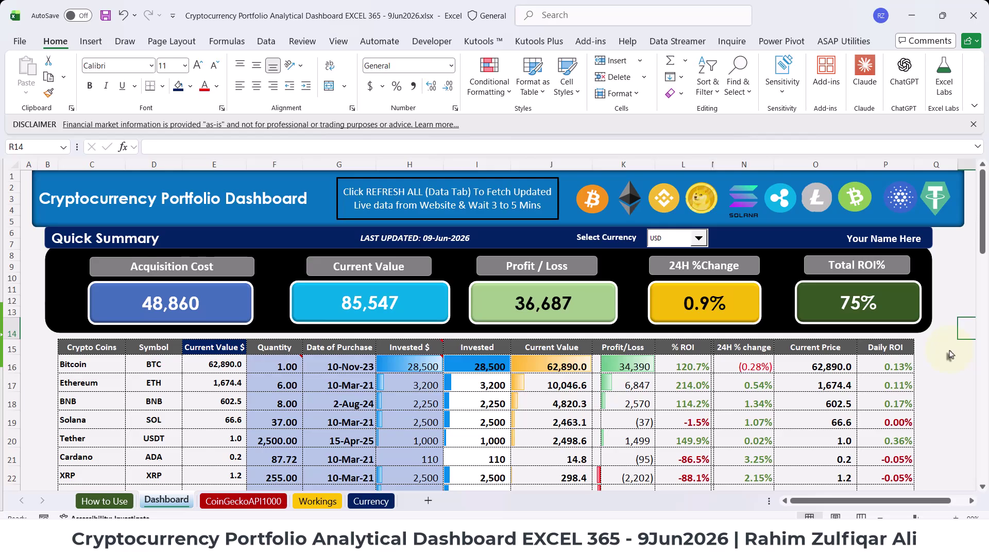
scroll(951, 354, down, 11)
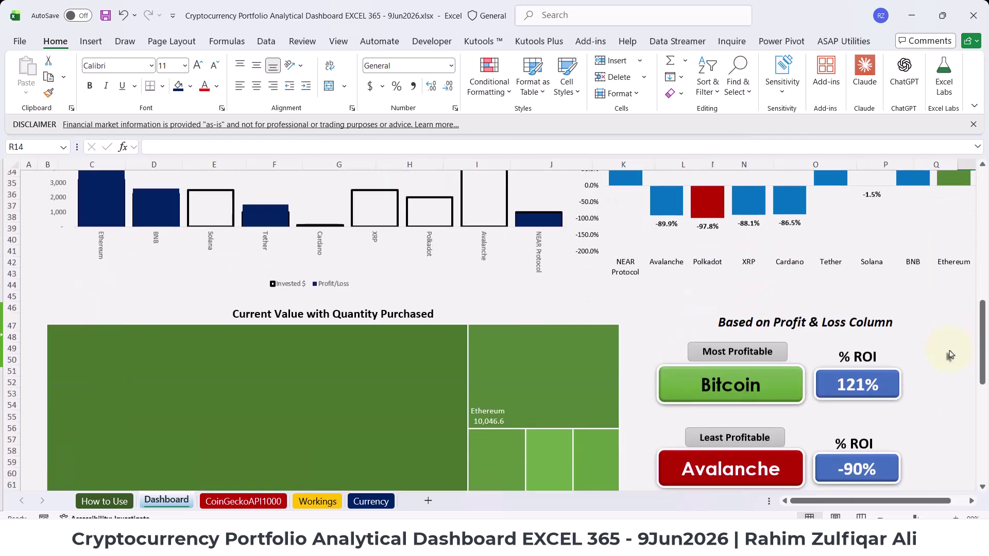
scroll(951, 354, down, 10)
scroll(951, 354, up, 19)
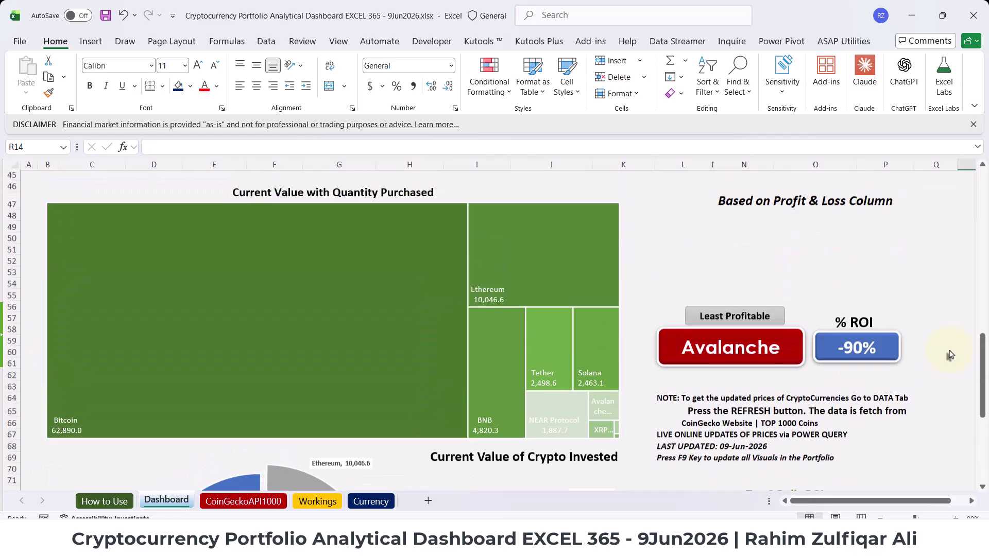
scroll(950, 355, up, 2)
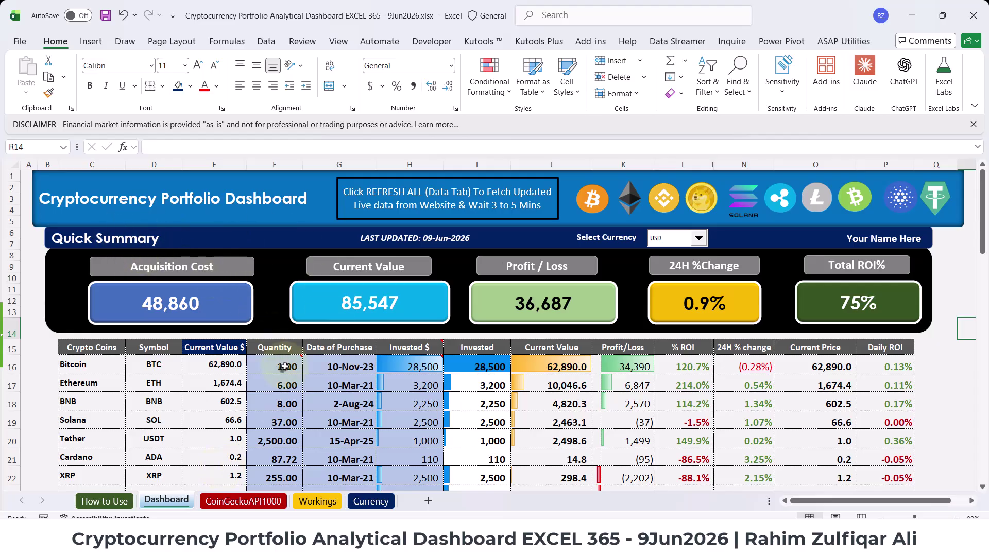
scroll(284, 367, down, 2)
scroll(285, 367, down, 1)
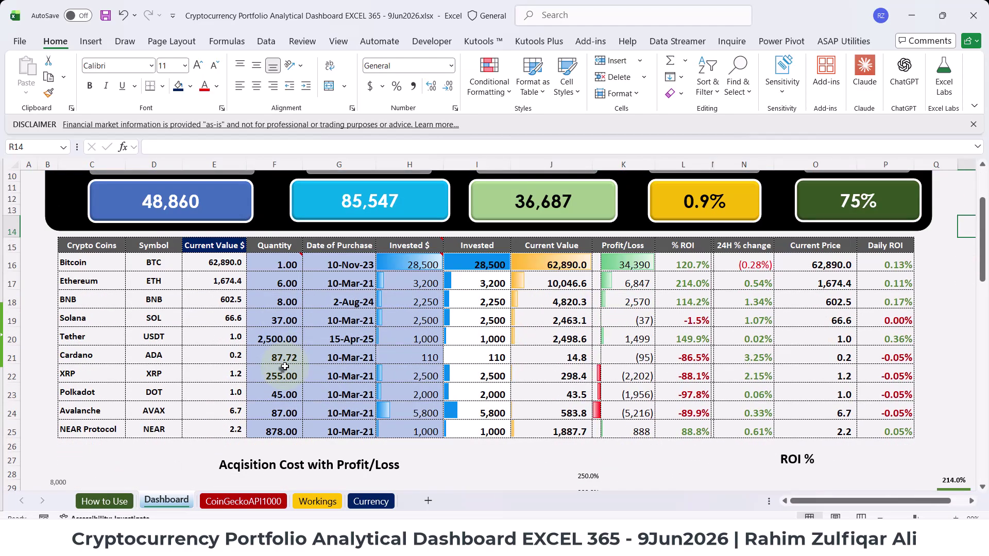
scroll(284, 367, down, 10)
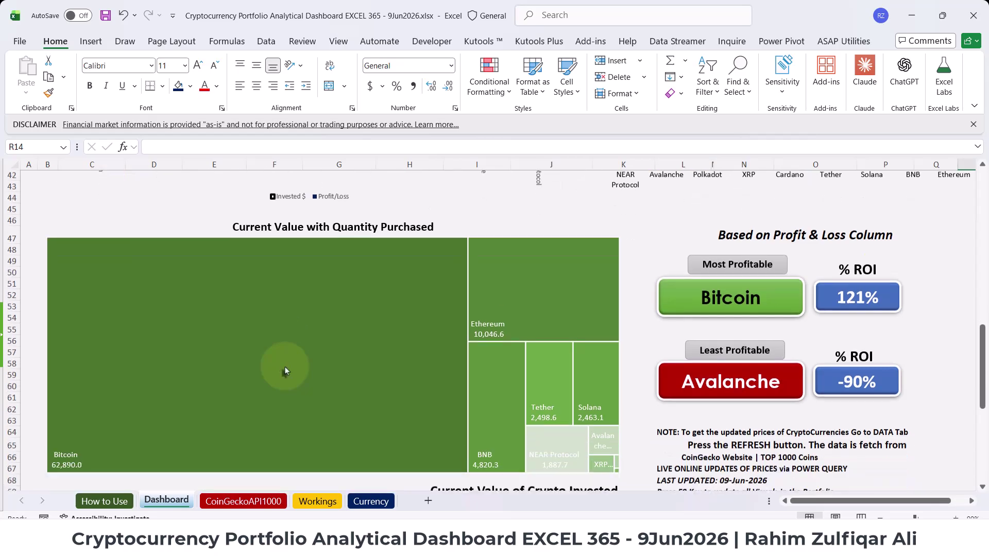
scroll(285, 367, down, 7)
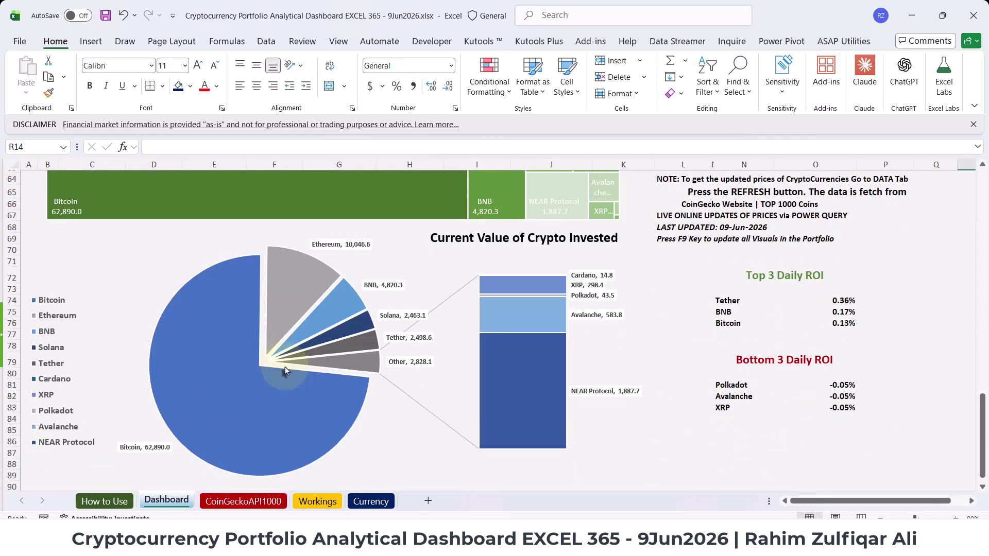
scroll(285, 367, up, 15)
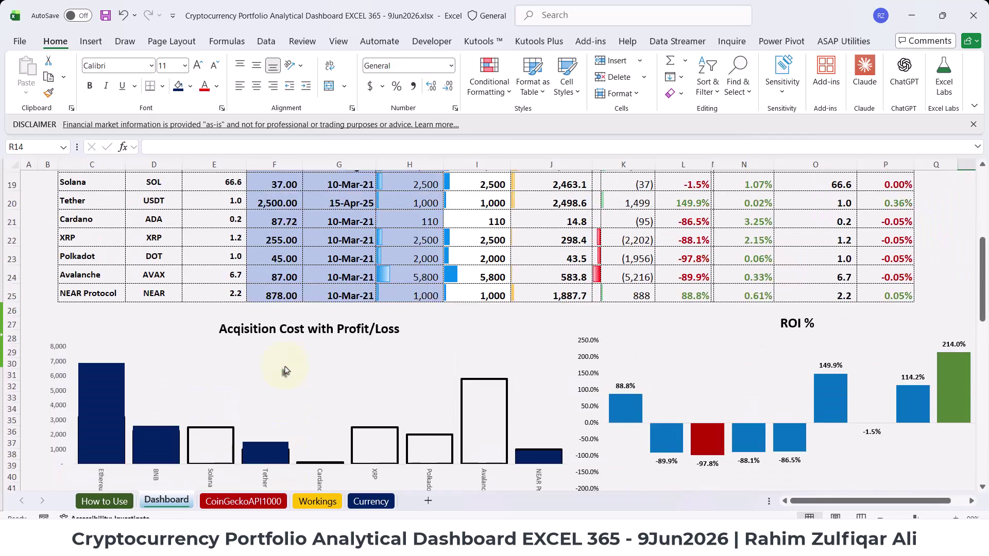
scroll(285, 370, up, 6)
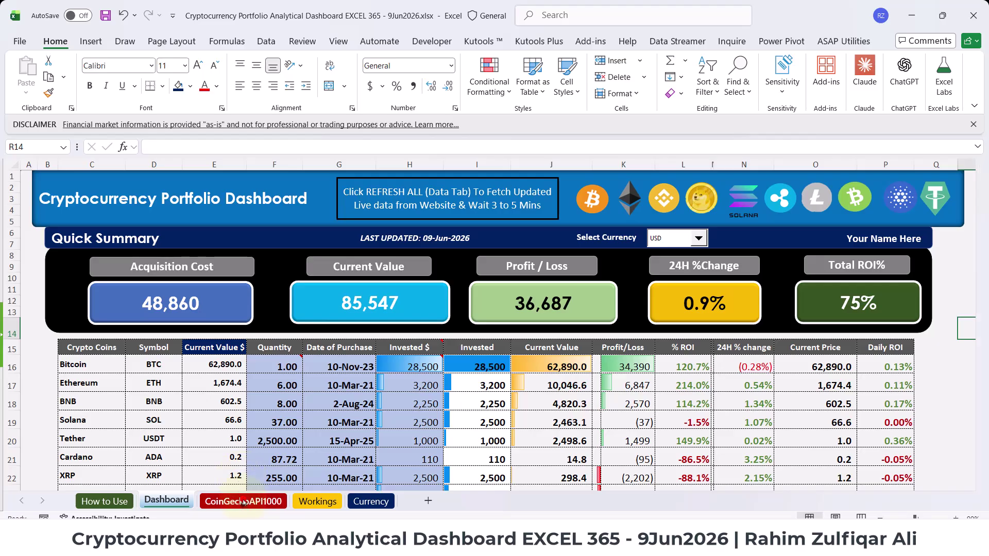
Open the CoinGeckoAPI1000 sheet, inspect its id, symbol, name and current_price columns, and show the data refresh commands
click(244, 502)
click(363, 263)
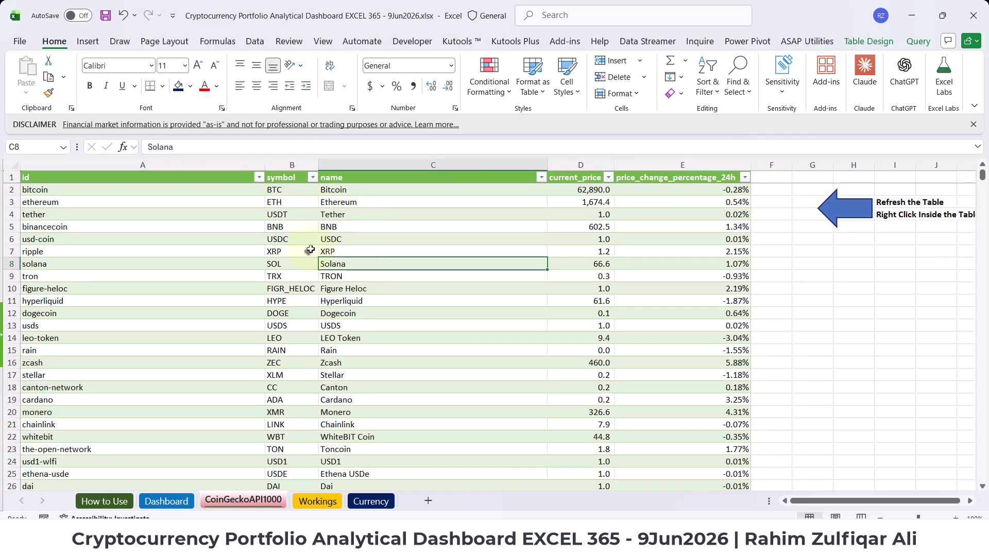
click(297, 239)
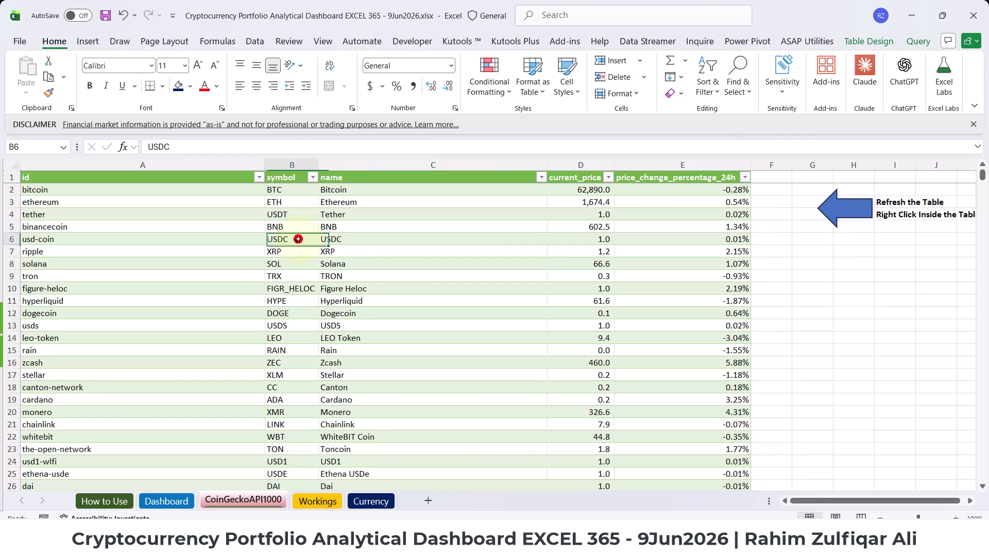
click(345, 238)
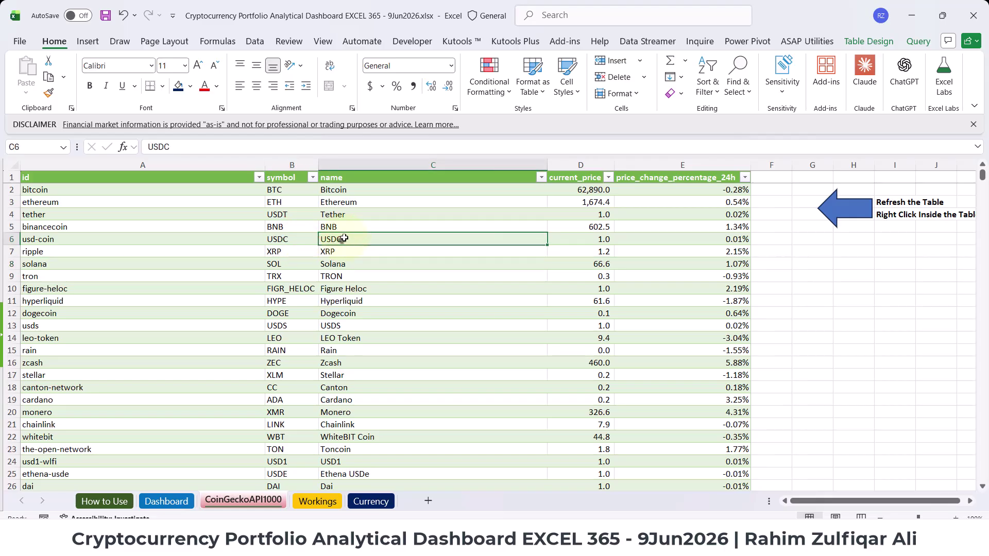
click(565, 191)
click(197, 189)
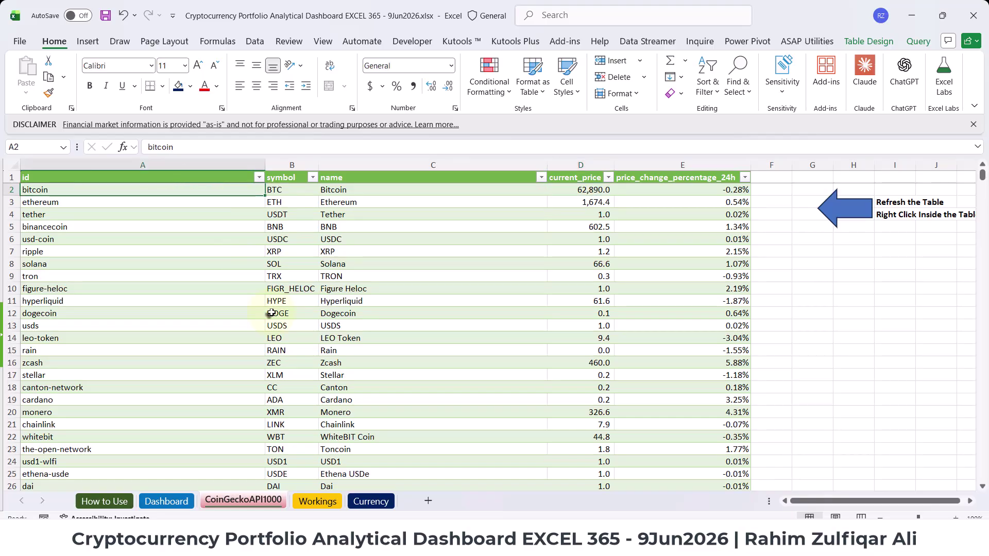
click(255, 42)
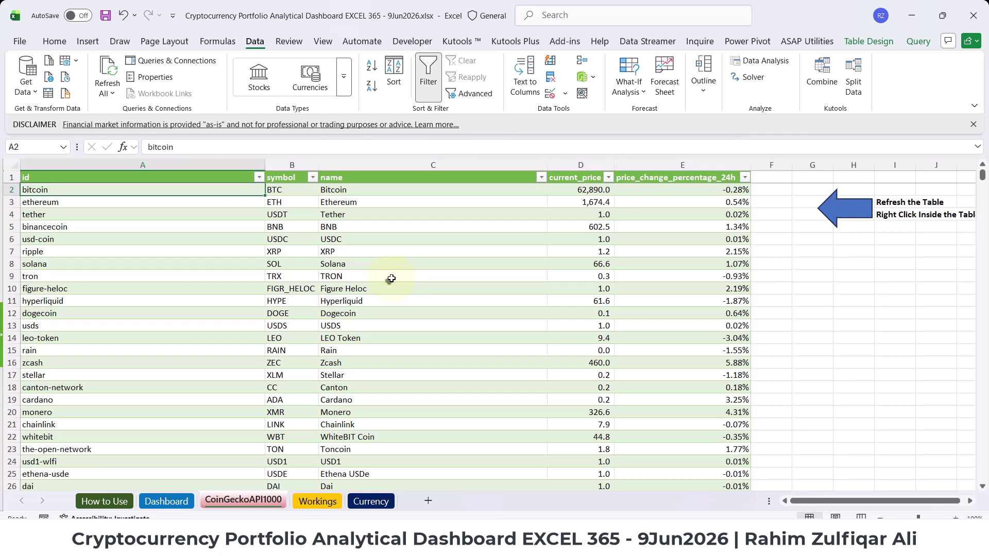
Check the extent of the coin table by going through the id column between its first and last records
key(ctrl+Down)
key(Up)
key(Up)
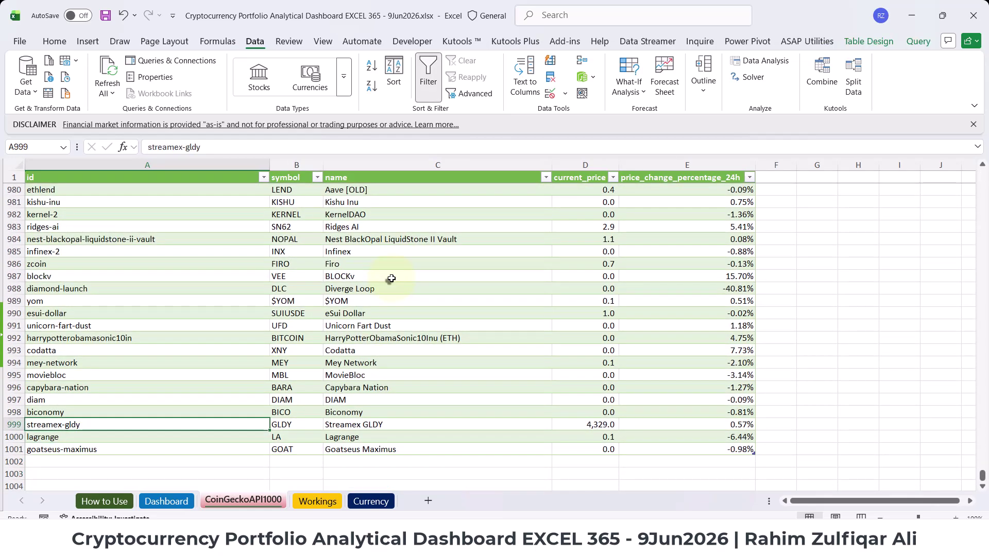
key(ctrl+Up)
key(Down)
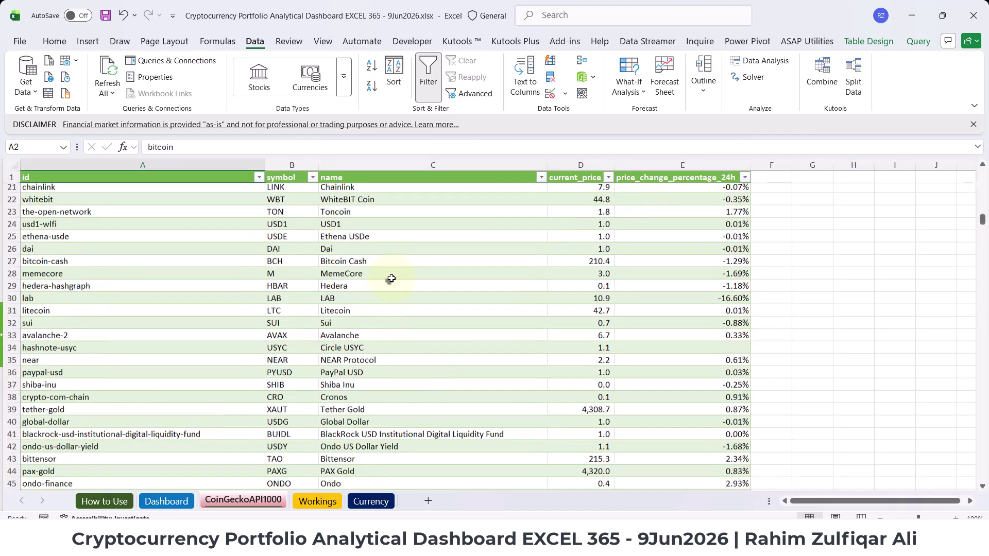
key(ctrl+Down)
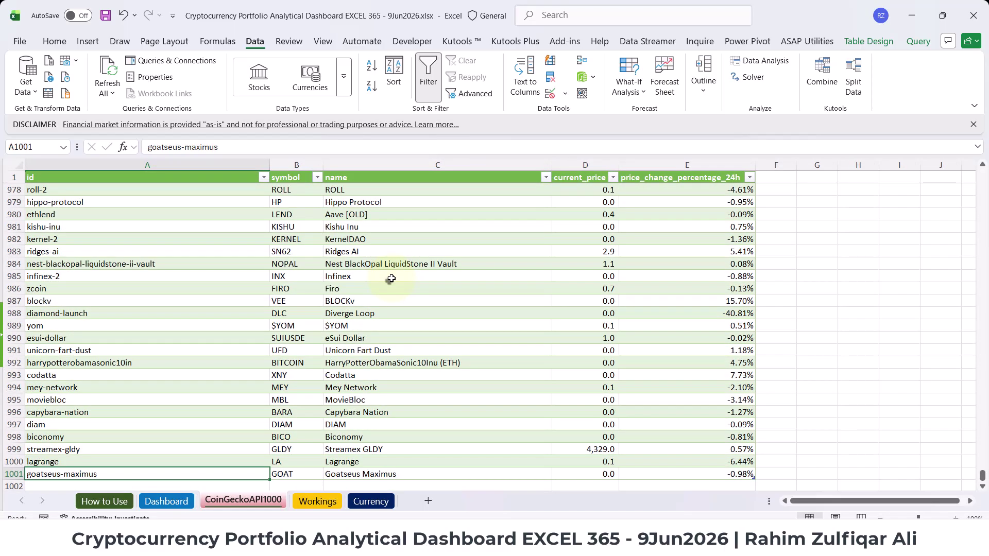
Examine the current_price column from the first coin to the last record and return to cell D2
key(Right)
key(Right)
key(Right)
key(ctrl+Up)
key(Down)
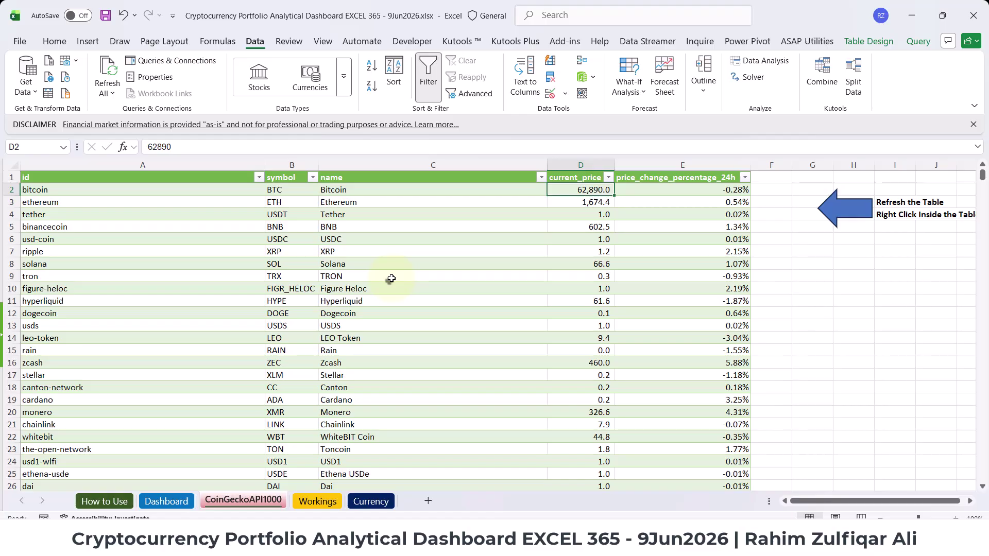
key(Down)
key(Down)
key(Down)
key(Down)
key(Down)
key(Down)
key(Down)
key(Down)
key(Down)
key(Down)
key(Down)
key(Down)
key(Down)
key(Down)
key(Down)
key(Down)
key(Down)
key(Down)
key(Down)
key(Down)
key(ctrl+Down)
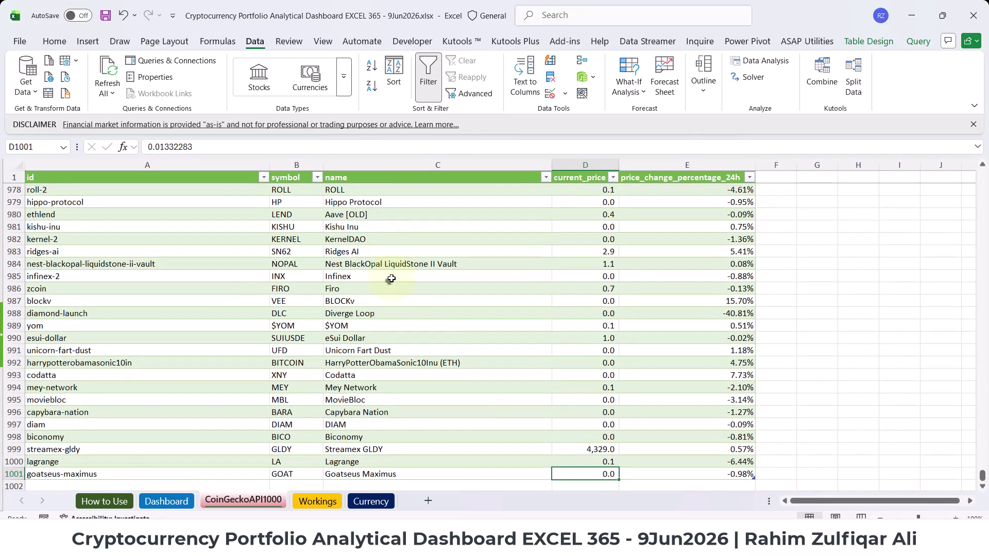
key(ctrl+Up)
key(Down)
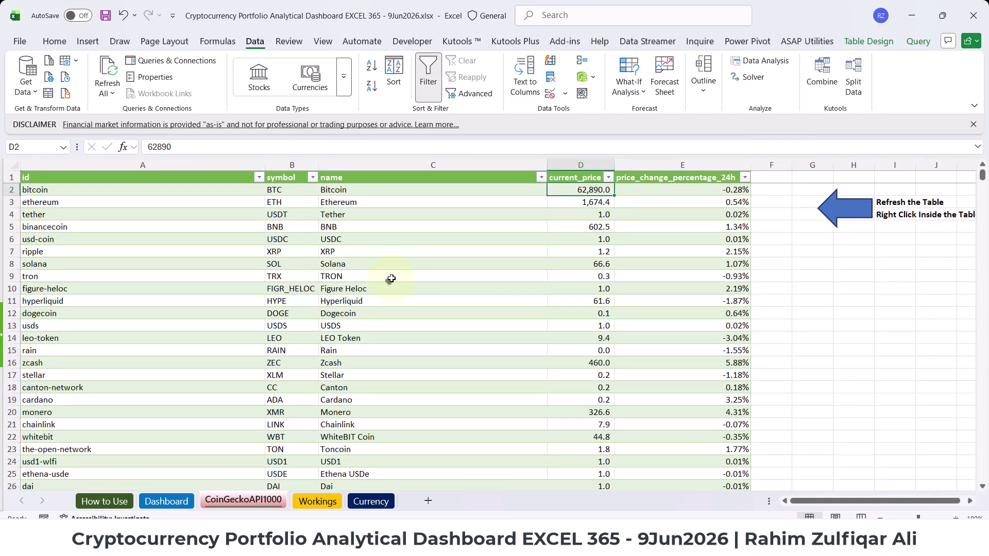
Browse the coin names and prices further down the CoinGecko table, returning to its first rows and the data commands
click(392, 278)
scroll(394, 279, down, 14)
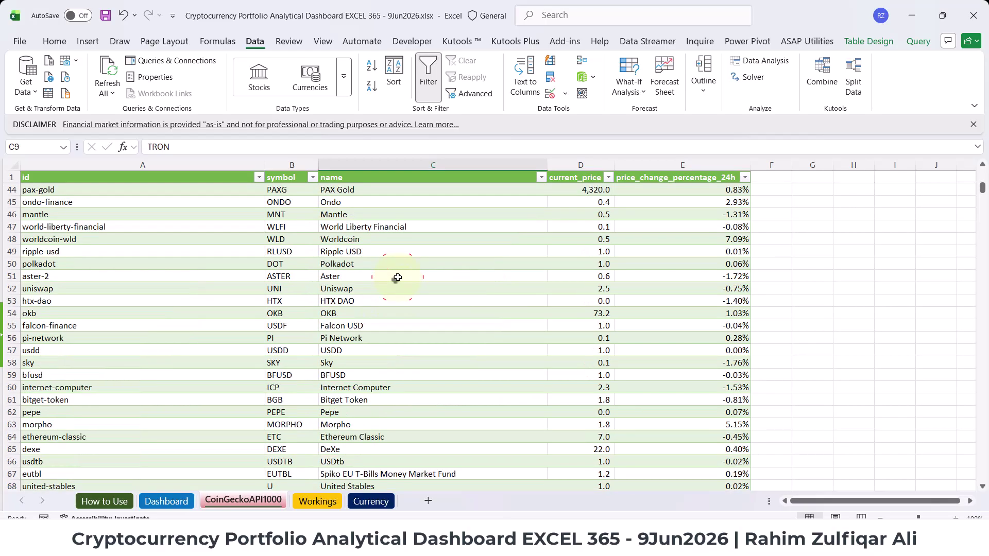
scroll(397, 278, up, 11)
scroll(397, 277, up, 3)
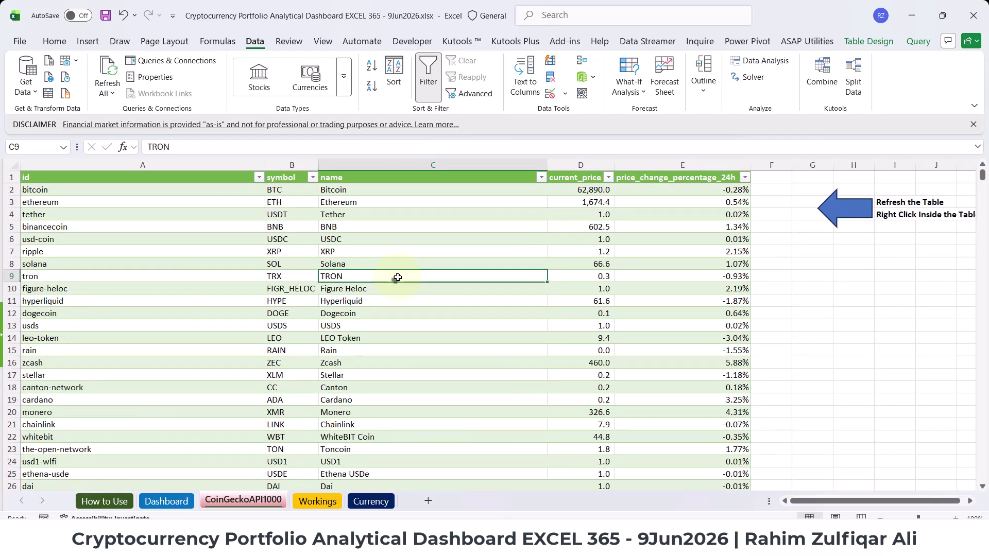
click(255, 42)
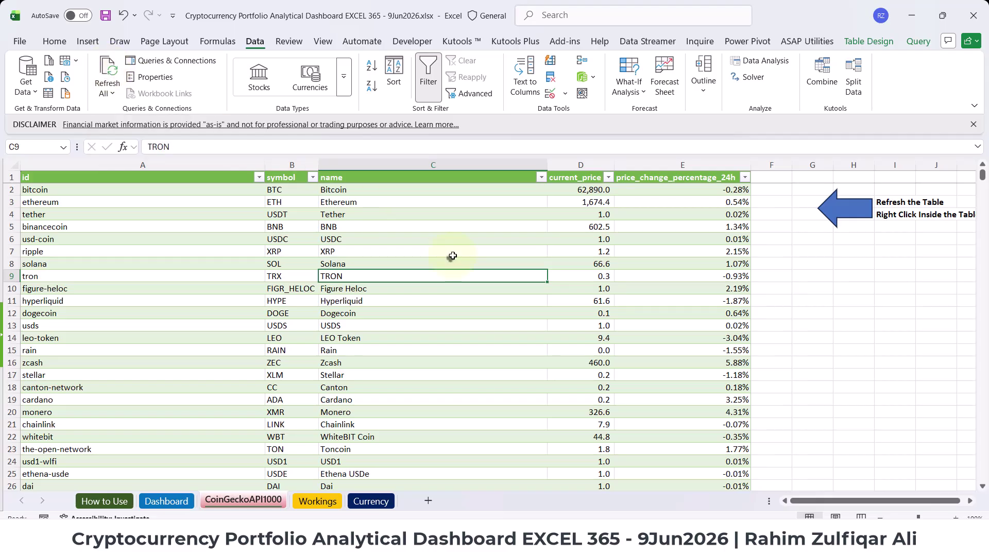
Return to the Dashboard sheet with the Home commands showing, and switch to the CoinGecko website in the browser
click(167, 501)
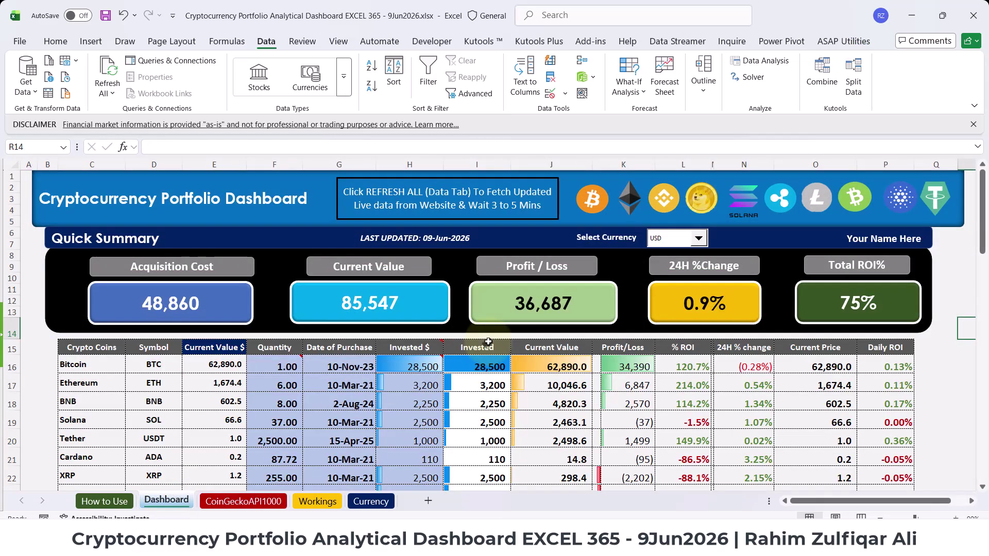
click(55, 41)
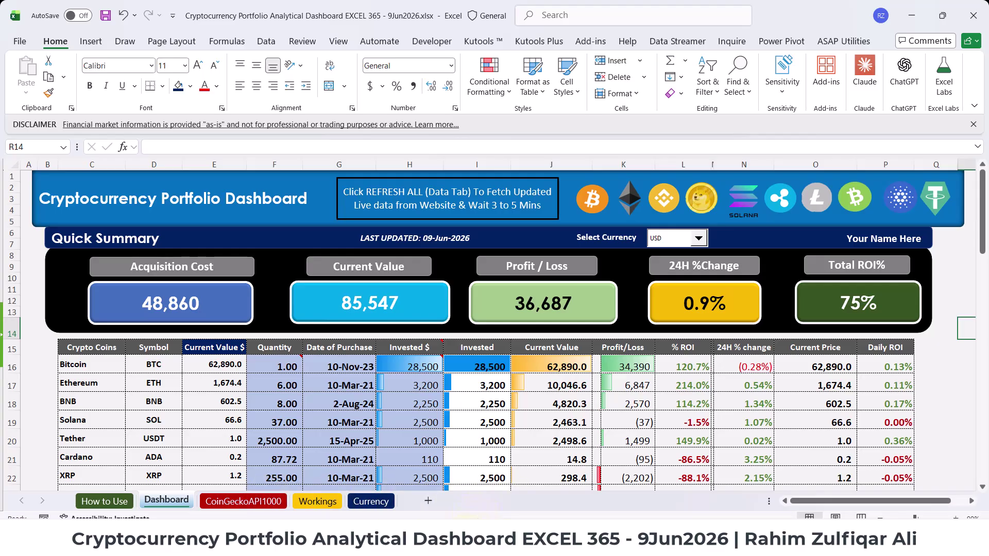
click(536, 471)
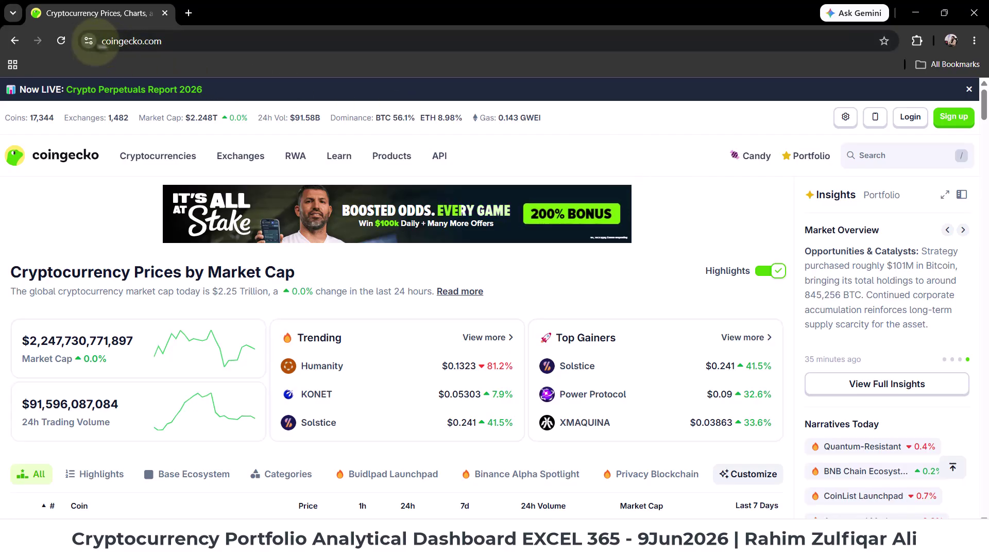
Look through CoinGecko's market-cap list of the first 100 coins down to the page navigation
scroll(692, 271, down, 6)
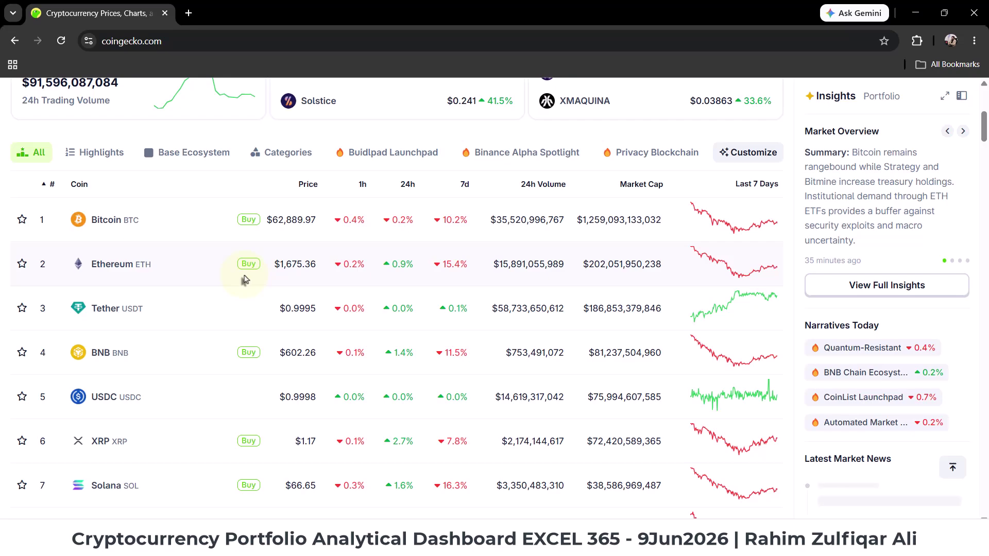
scroll(244, 279, down, 20)
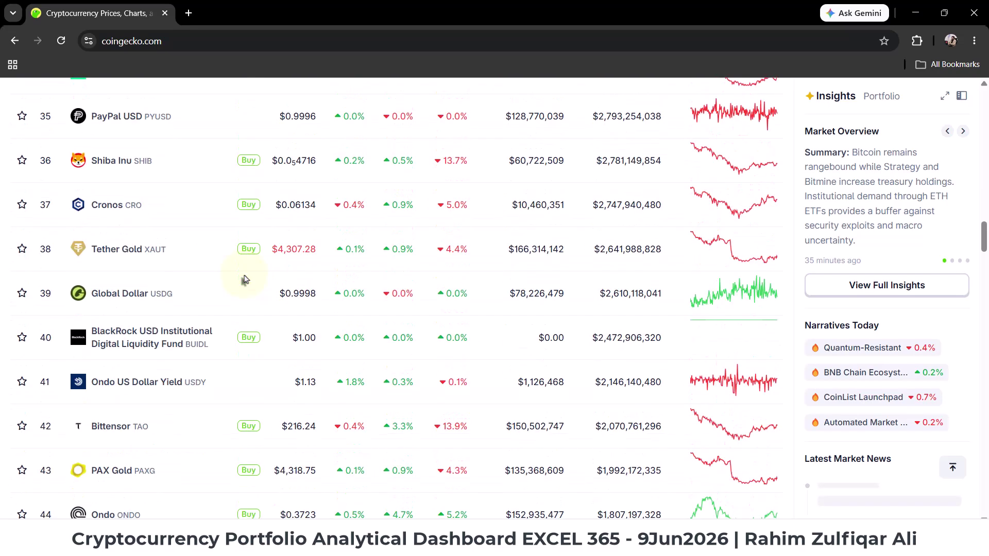
scroll(245, 279, down, 20)
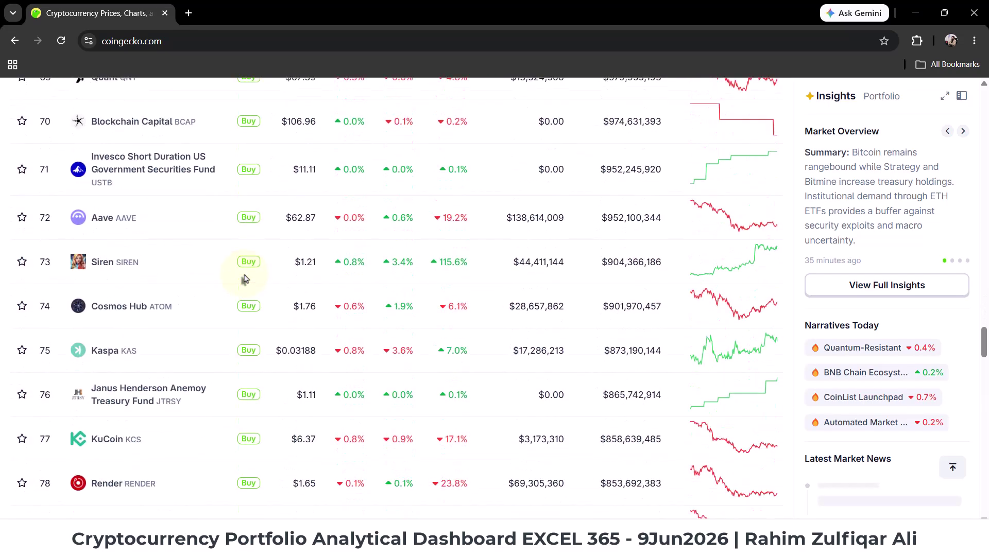
scroll(244, 279, down, 20)
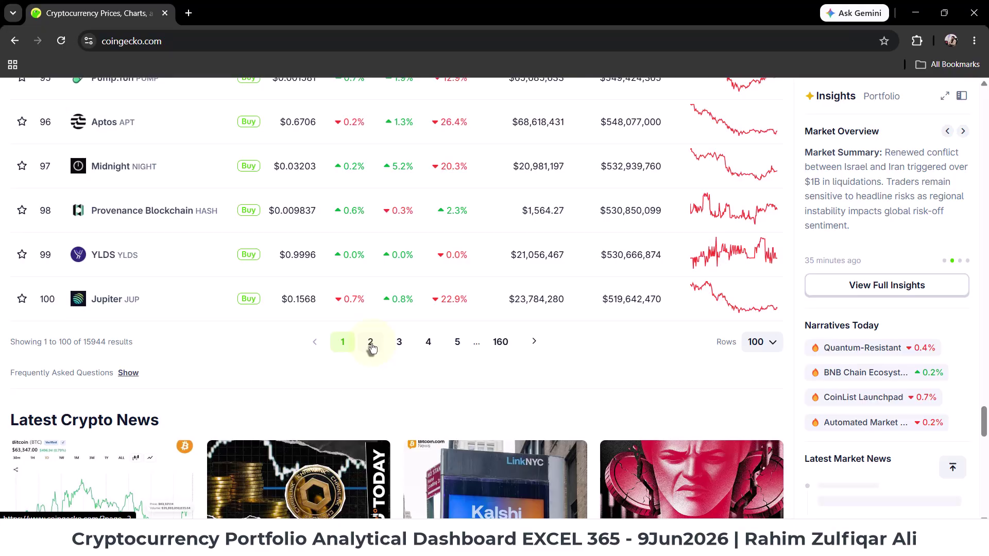
Open page 2 of the CoinGecko coin list and look through the coins ranked from 101 onward
click(371, 343)
scroll(392, 298, down, 3)
scroll(269, 276, down, 3)
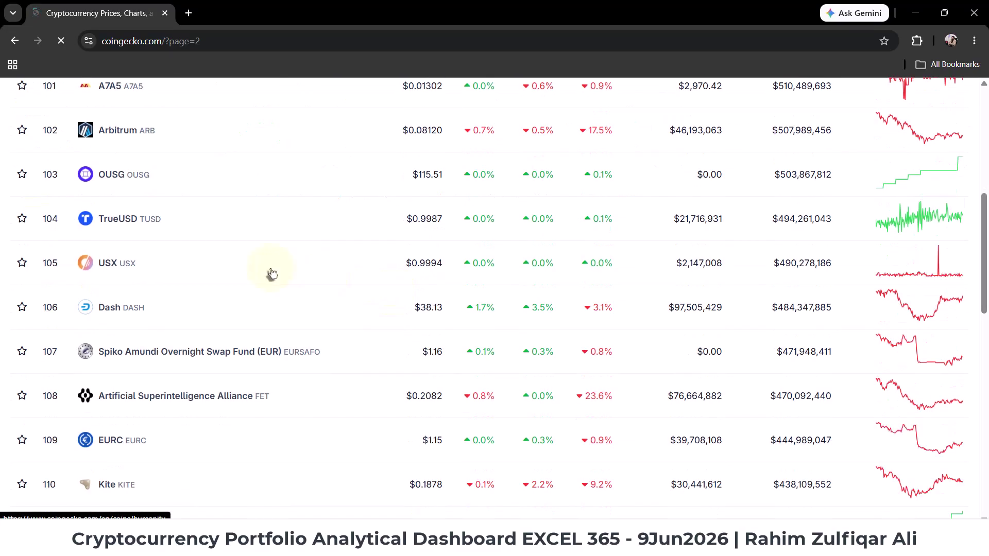
scroll(44, 281, down, 3)
scroll(45, 281, down, 20)
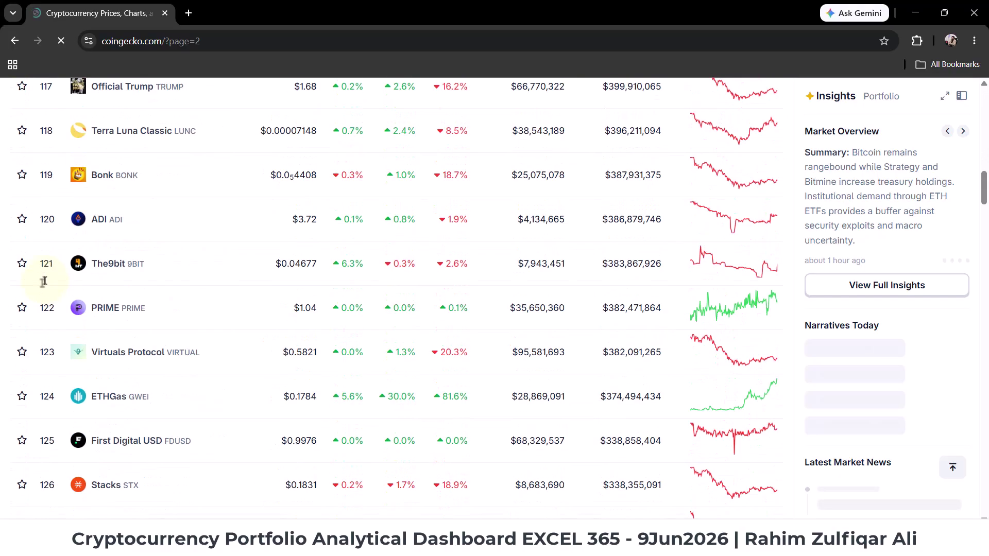
Look through the remaining coins on page 2 down to the page navigation, and return to the market-cap overview
scroll(44, 280, down, 15)
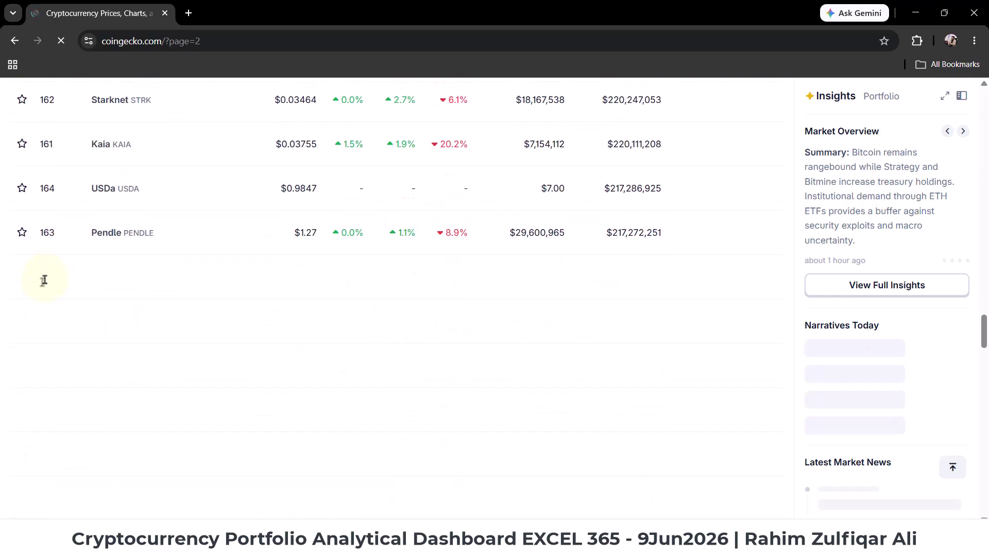
scroll(44, 283, down, 20)
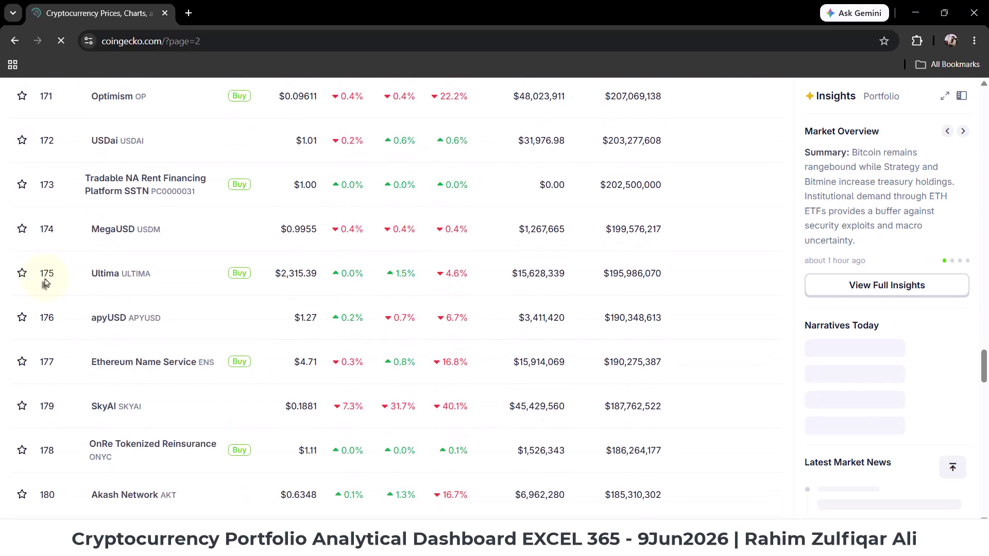
scroll(45, 281, down, 7)
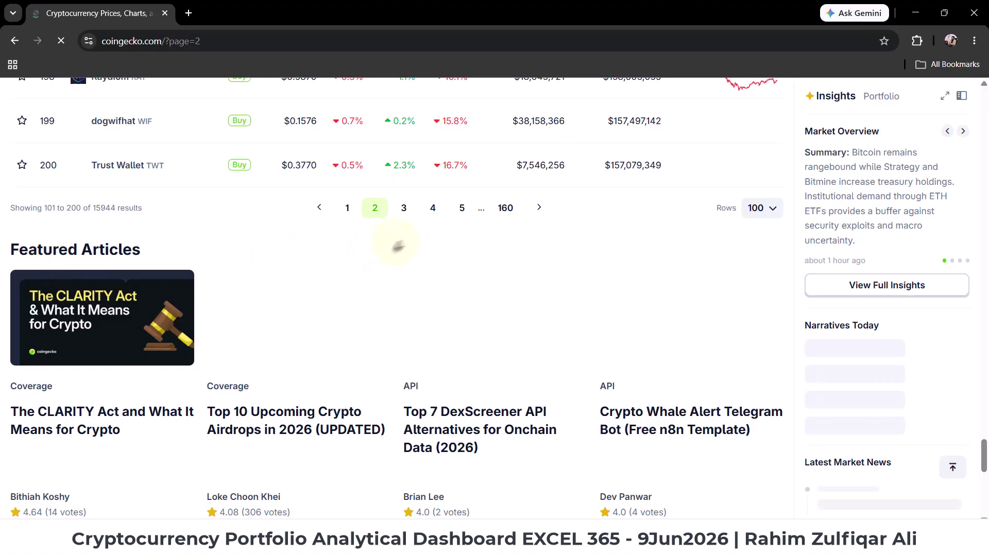
scroll(404, 215, up, 2)
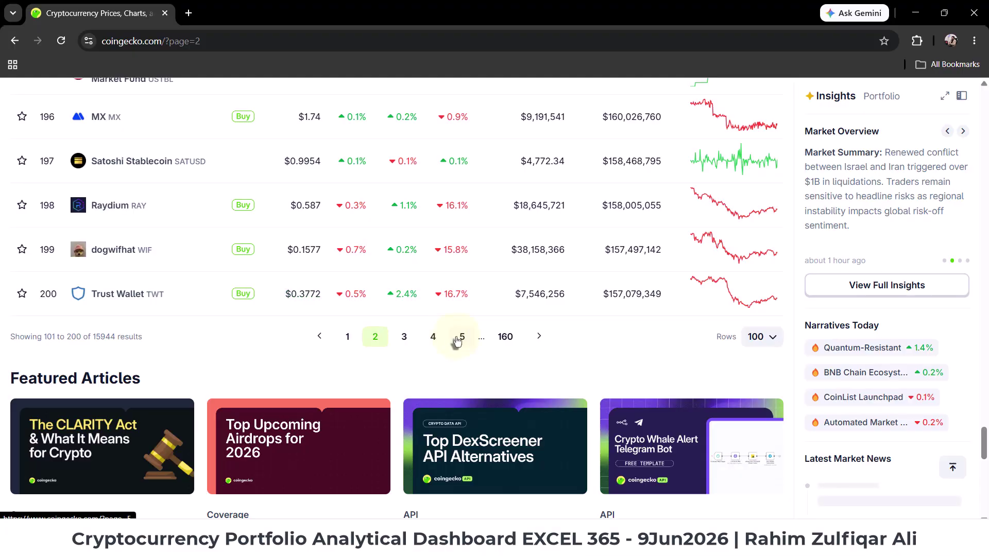
scroll(457, 340, up, 10)
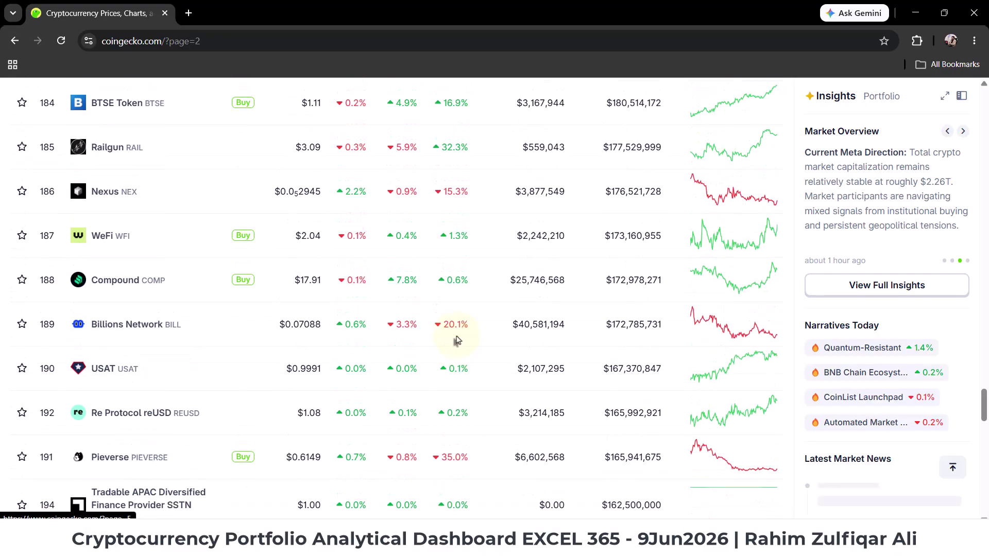
scroll(456, 340, up, 20)
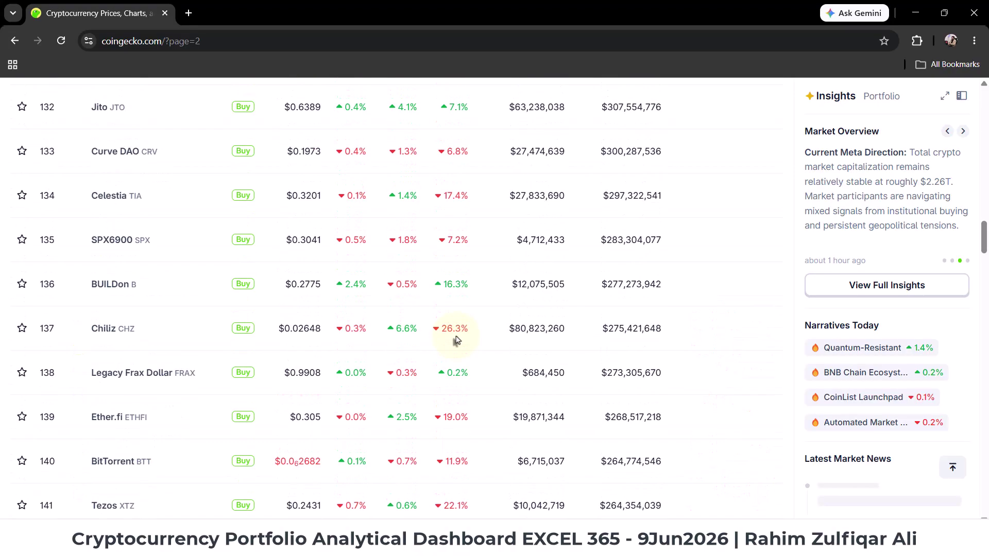
scroll(456, 340, up, 20)
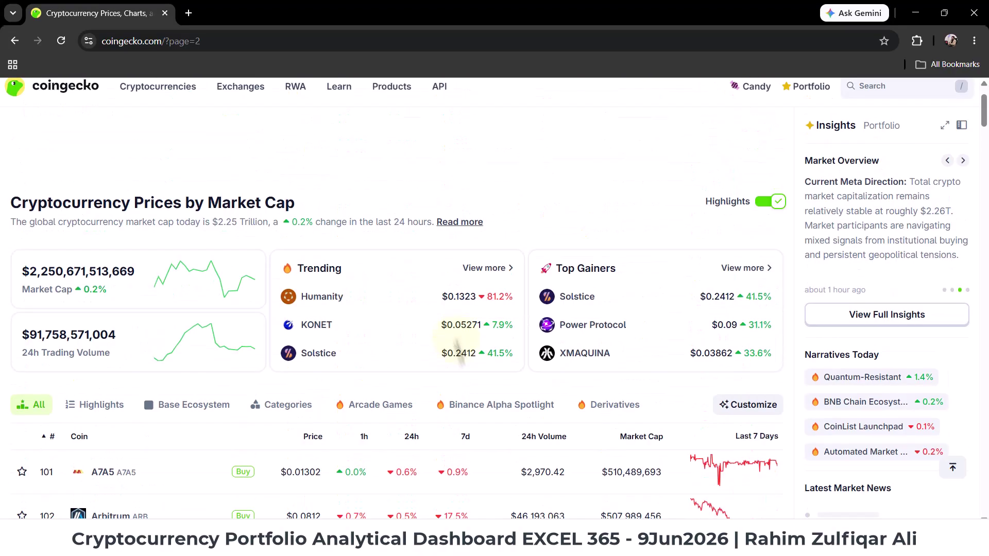
Switch back to the Excel workbook and look through the imported coin rows on the CoinGeckoAPI1000 sheet
click(559, 542)
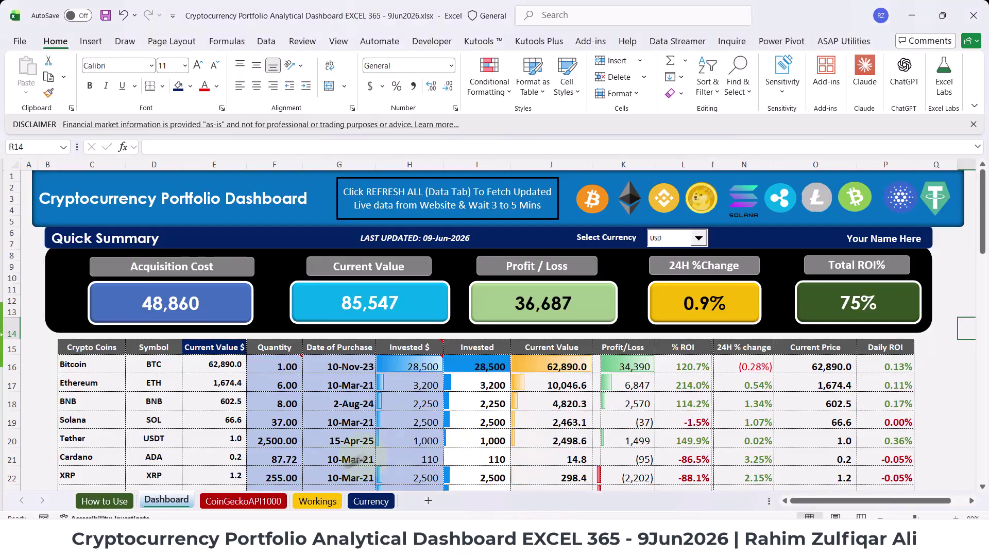
click(244, 502)
click(424, 337)
scroll(426, 344, down, 7)
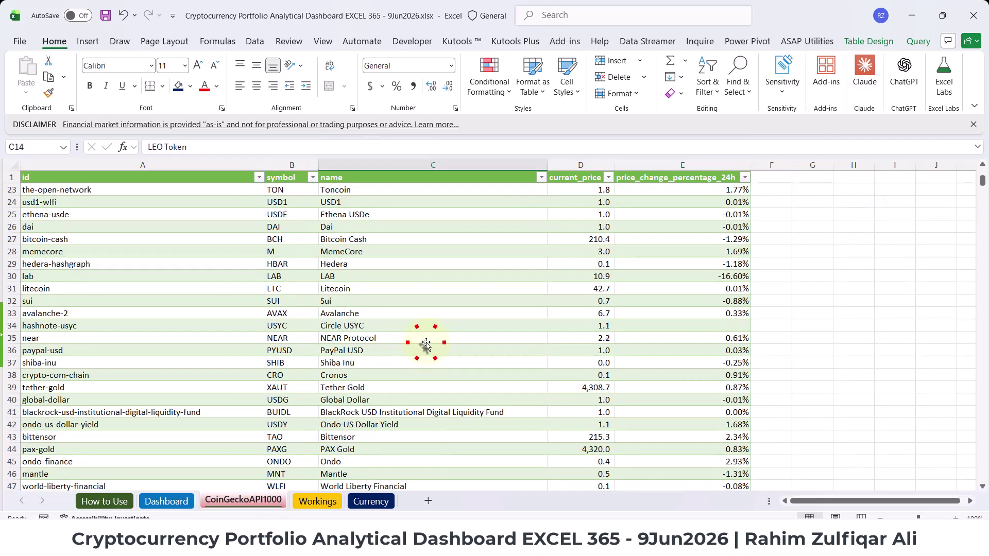
scroll(426, 343, down, 20)
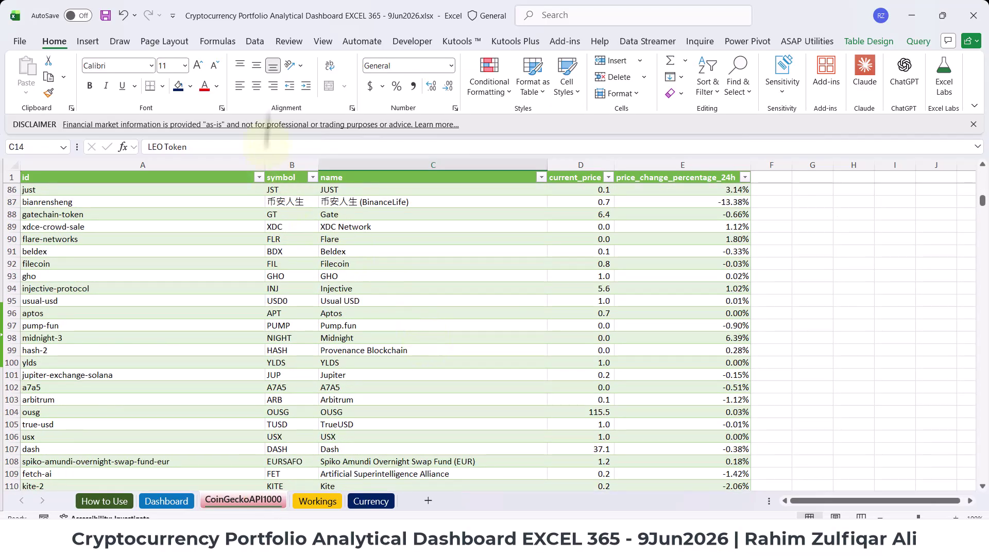
Show the workbook's queries, open the CoinGeckoAPI1000 query in the Power Query Editor and examine its preview rows
click(254, 41)
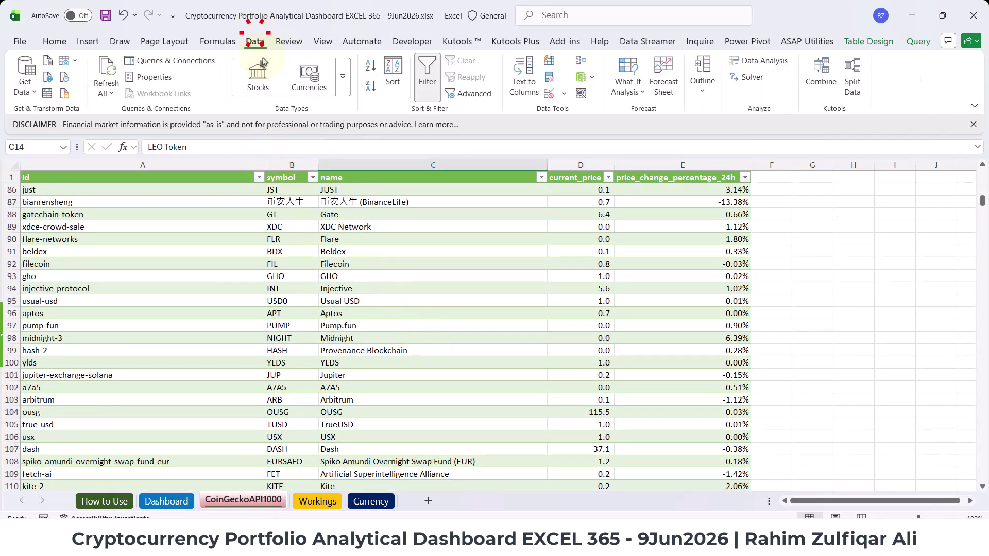
click(195, 62)
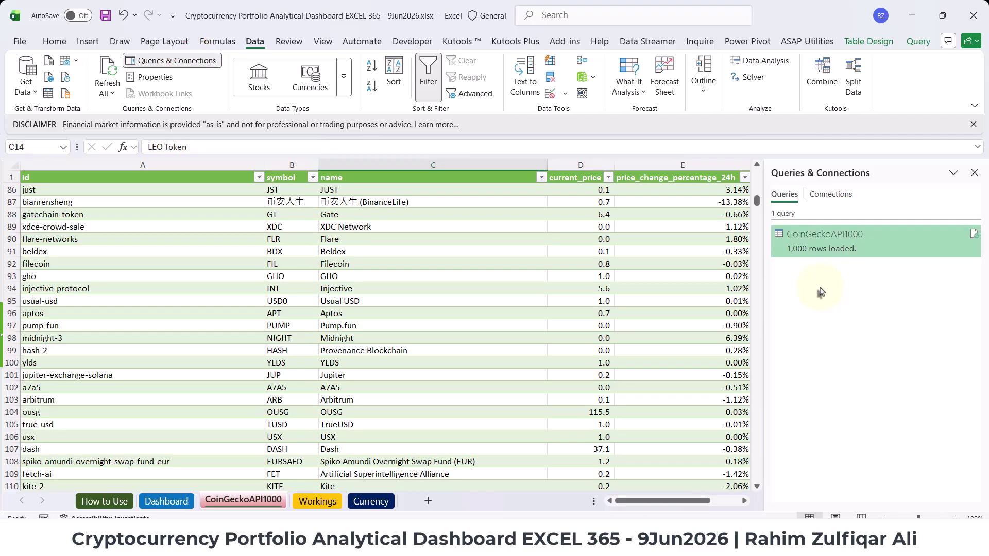
mouse_move(785, 253)
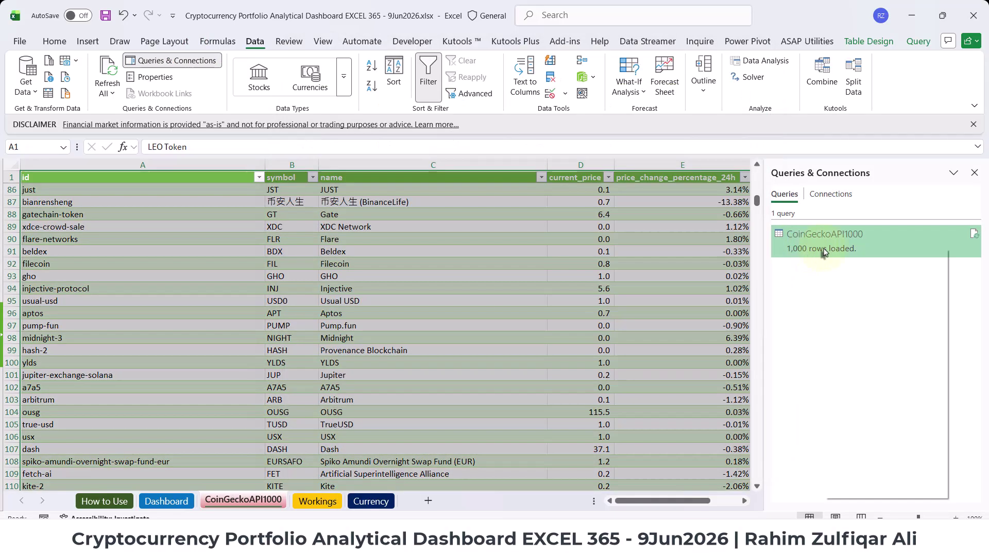
right_click(824, 249)
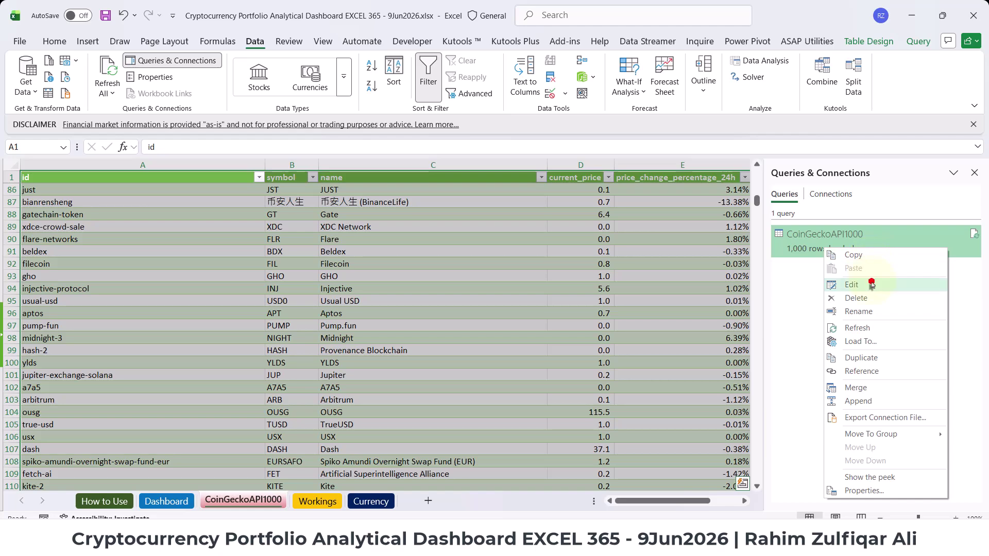
click(874, 283)
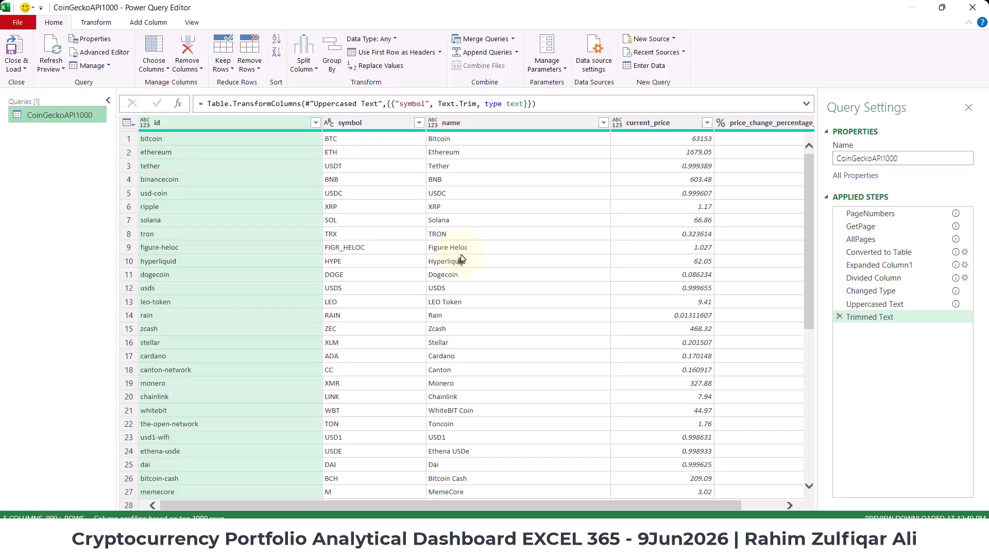
scroll(461, 259, down, 5)
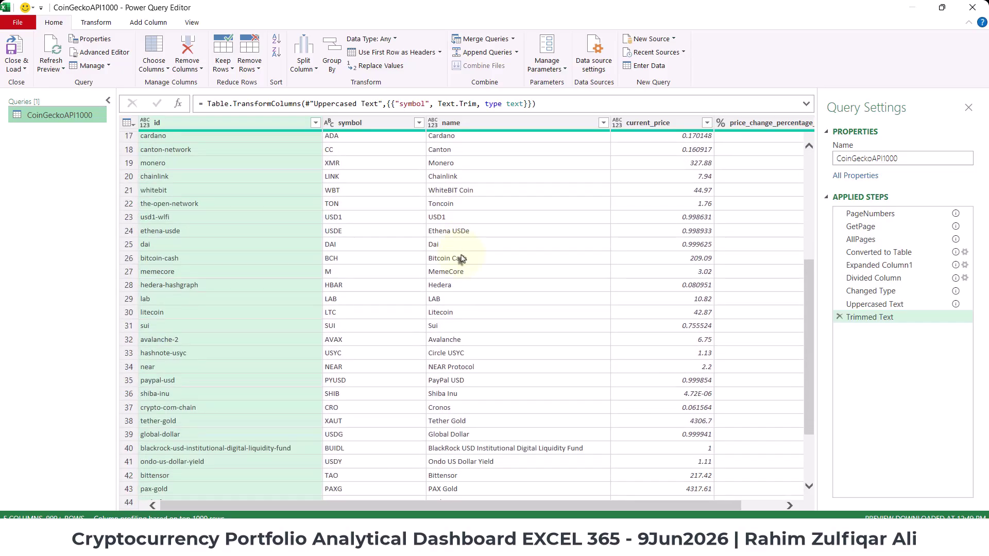
scroll(461, 259, up, 5)
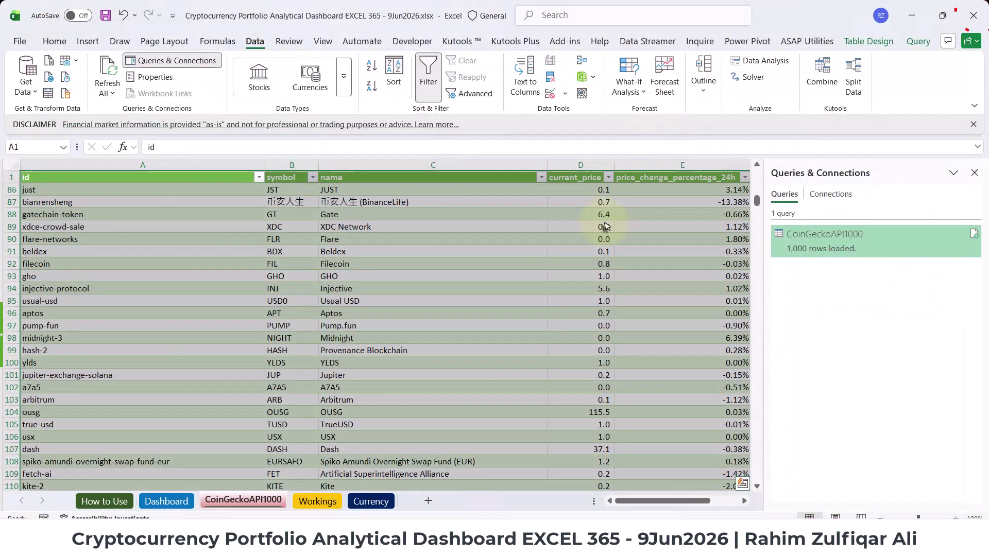
On the Workings sheet, inspect the Acquisition Cost and Most Profitable formulas, leaving them as they are
click(318, 501)
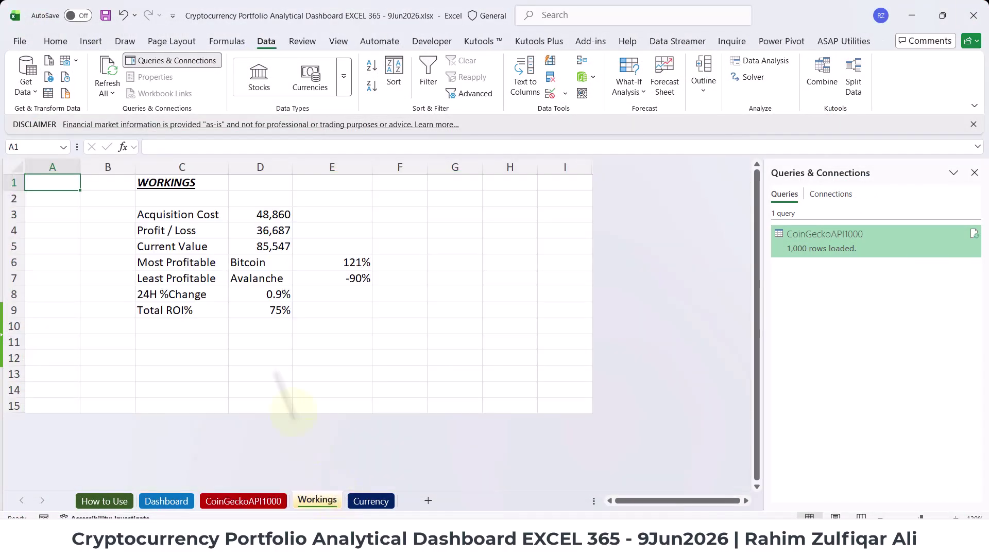
click(266, 230)
click(262, 213)
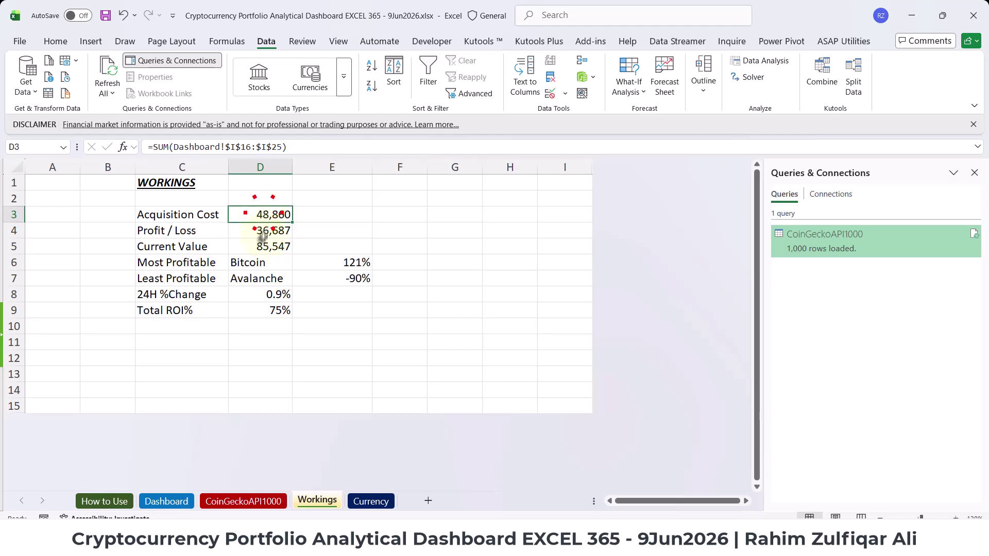
click(256, 262)
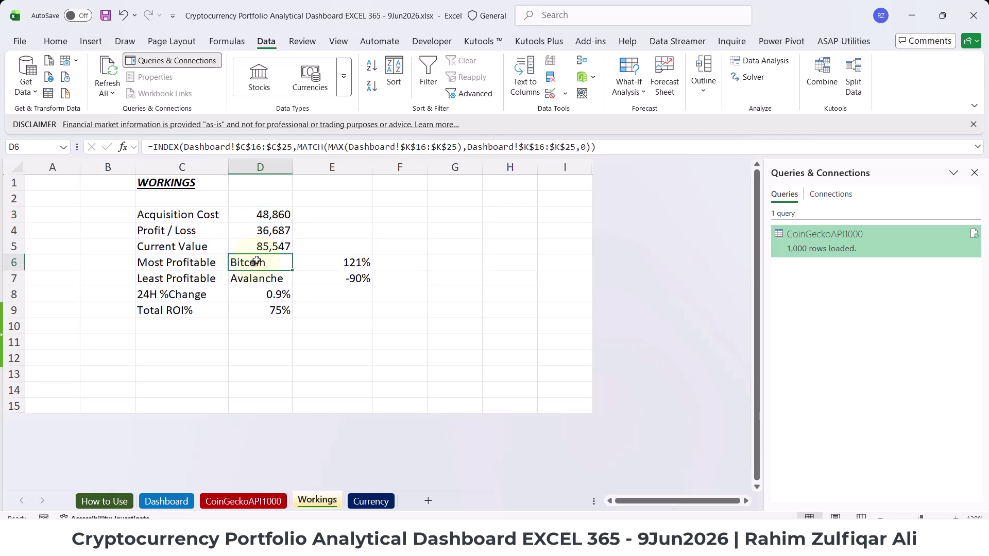
double_click(256, 262)
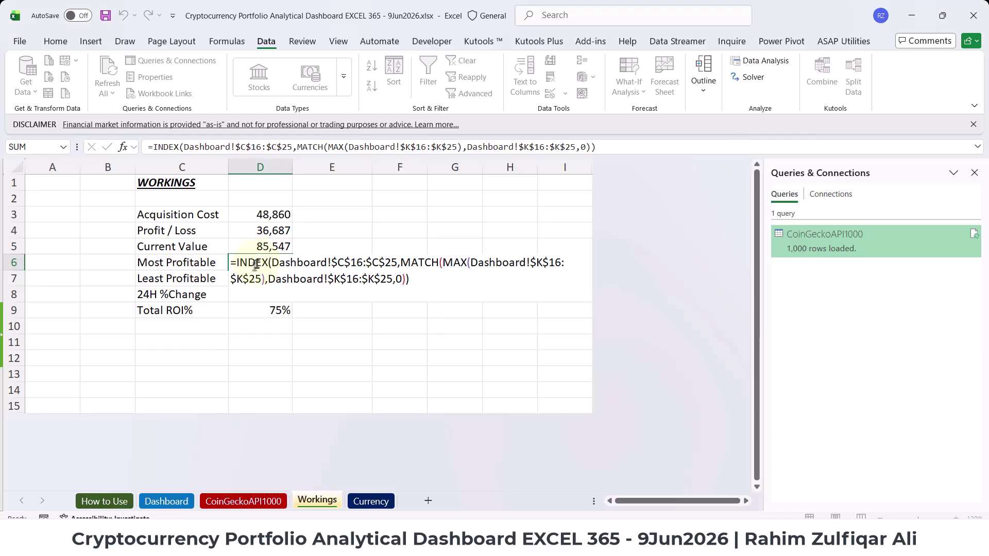
key(Return)
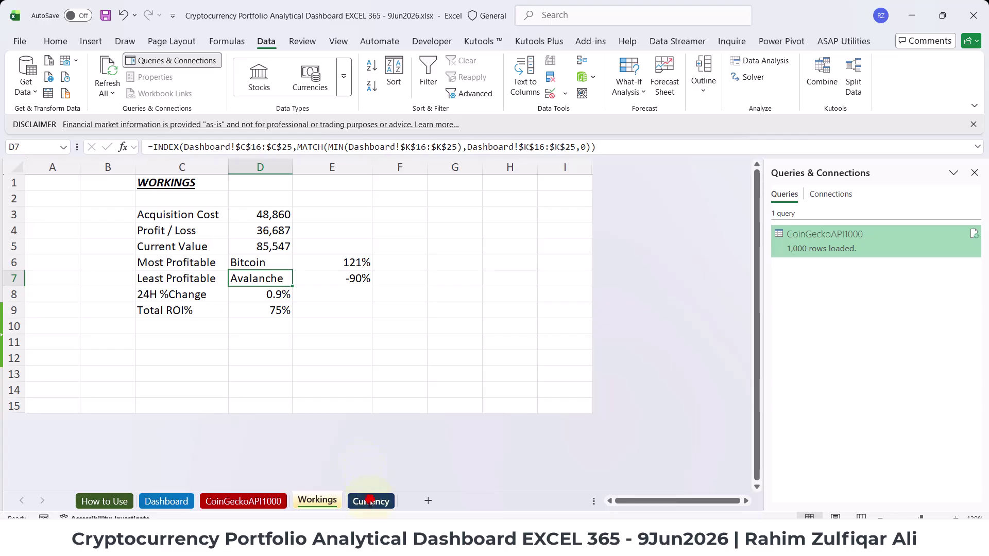
On the Currency sheet, inspect the exchange rates for the Pakistani rupee, dirham, Canadian dollar and British pound
click(371, 501)
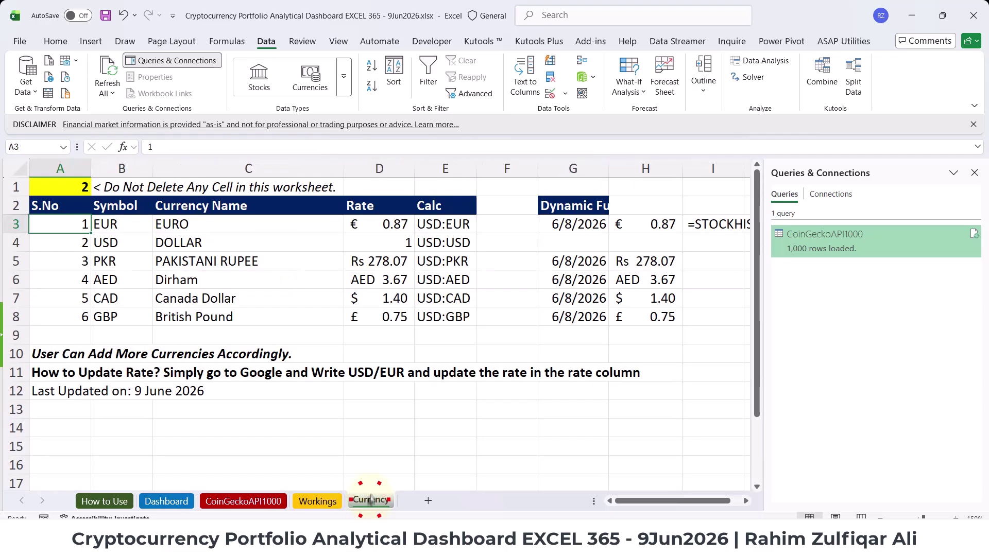
click(395, 264)
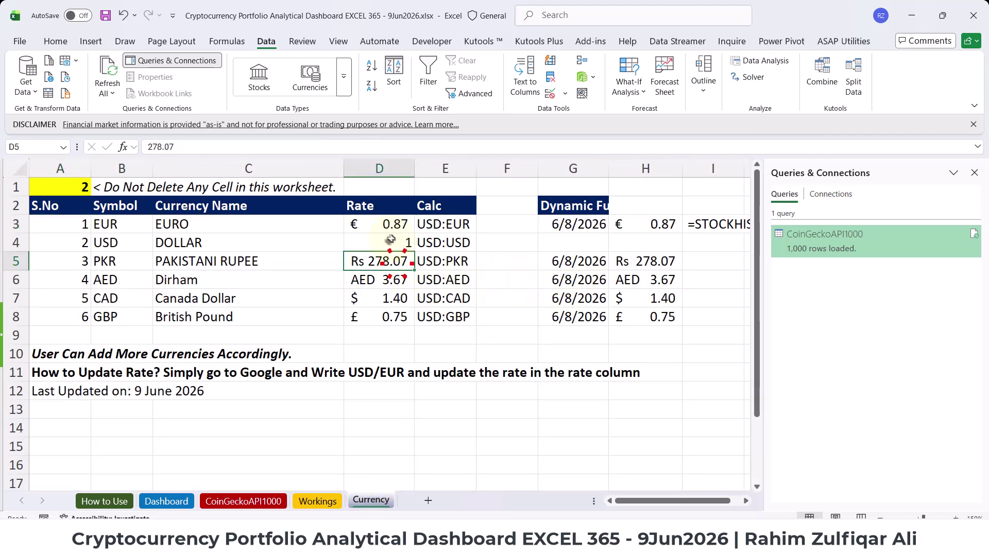
click(381, 280)
click(380, 298)
click(385, 315)
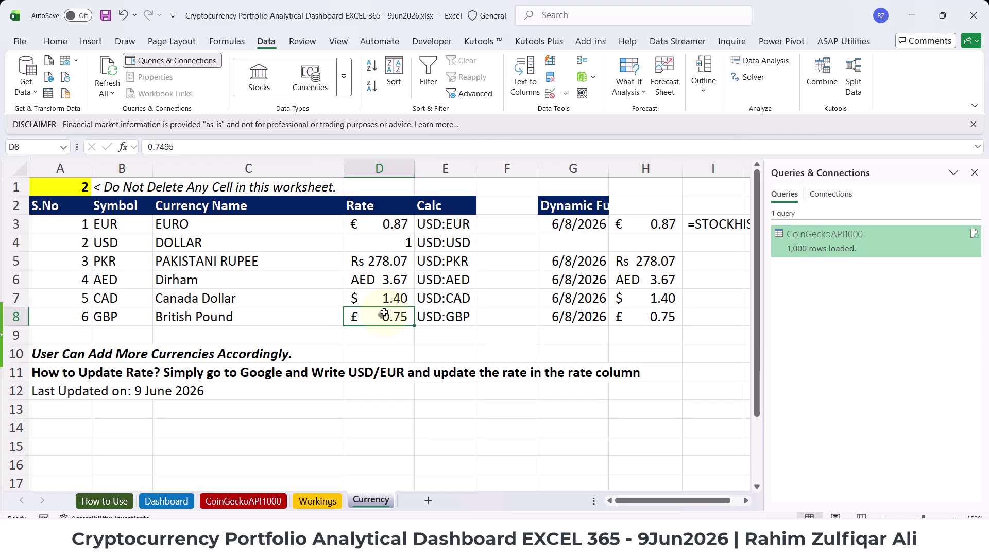
Return to the Dashboard sheet, close Queries & Connections and choose USD as the dashboard currency
click(167, 502)
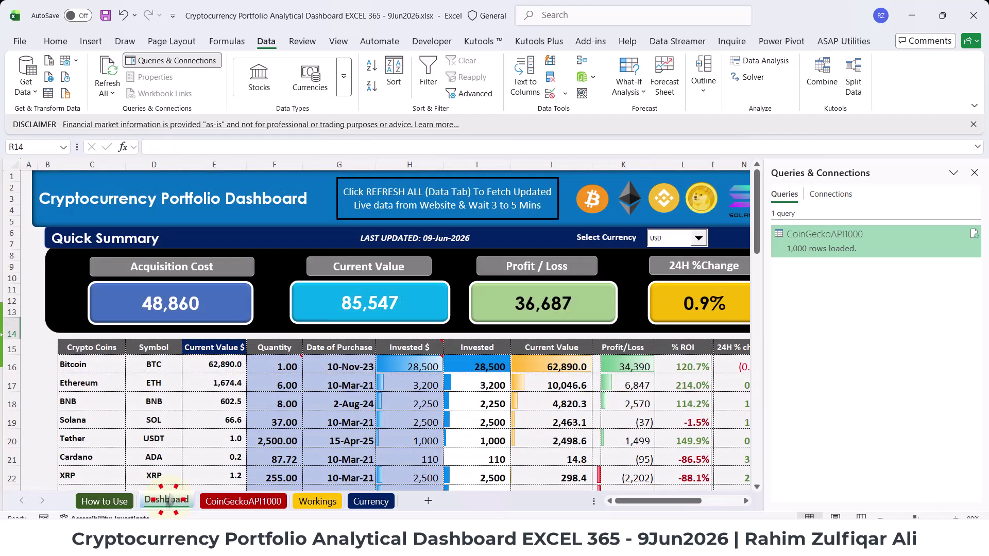
click(971, 177)
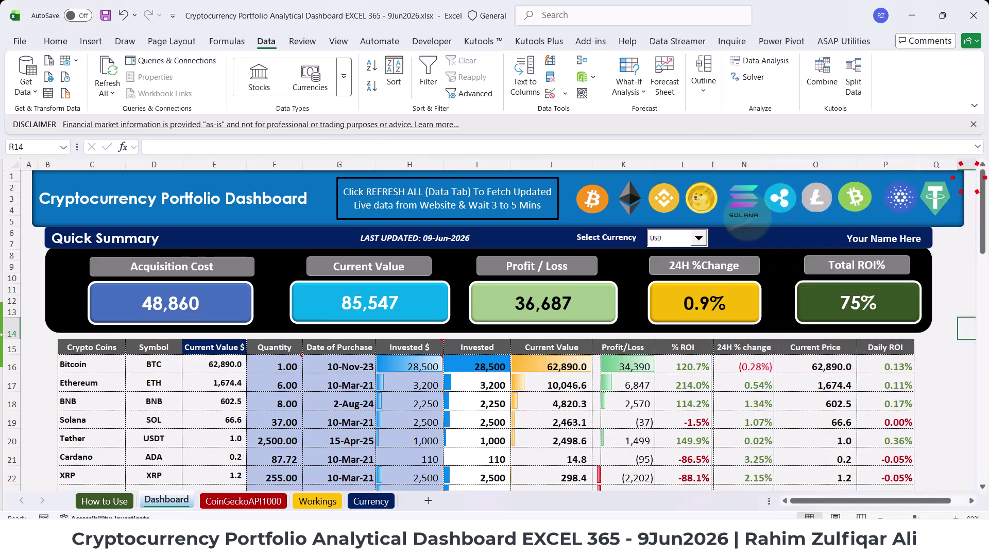
click(699, 240)
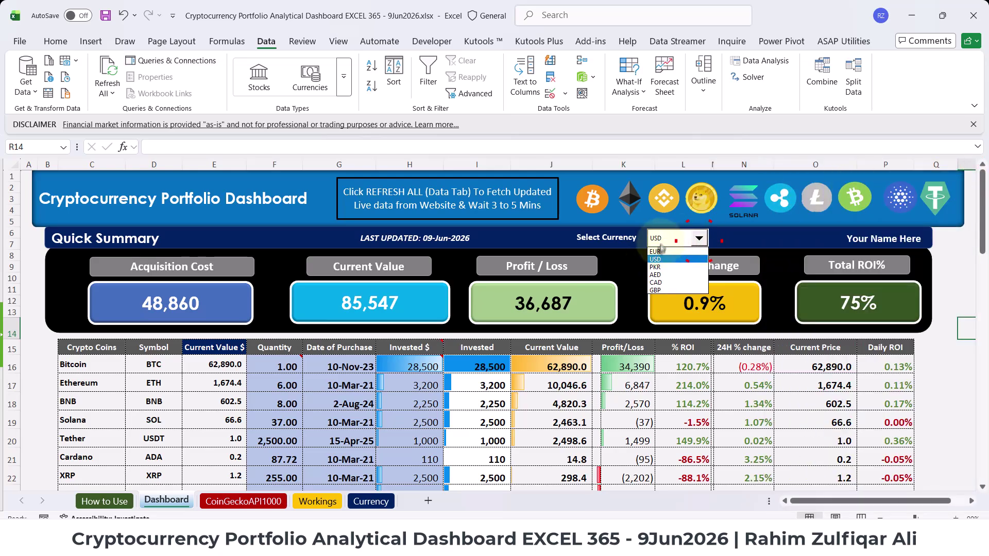
click(655, 259)
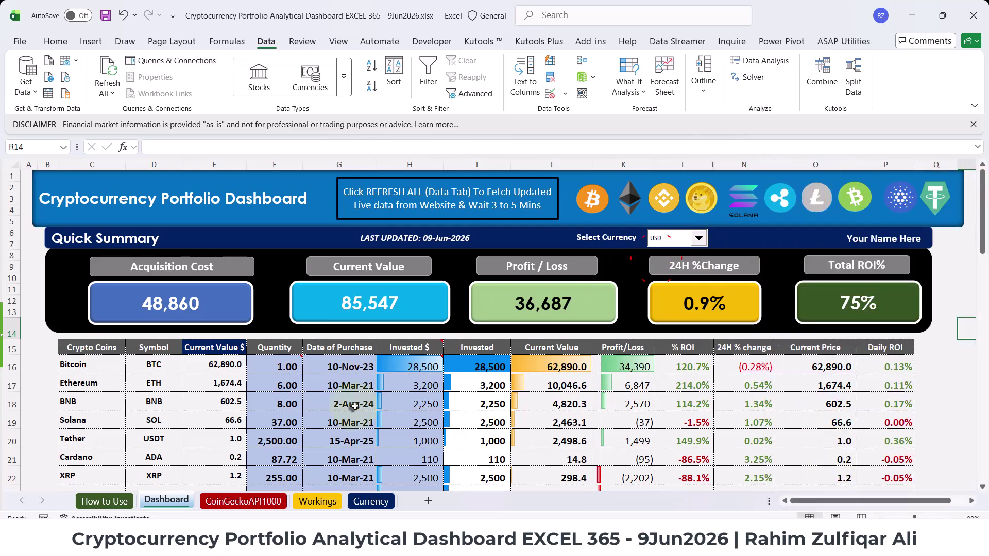
Look over the dashboard's charts and the most and least profitable coin cards, returning to the Quick Summary
scroll(360, 402, down, 5)
scroll(418, 353, down, 10)
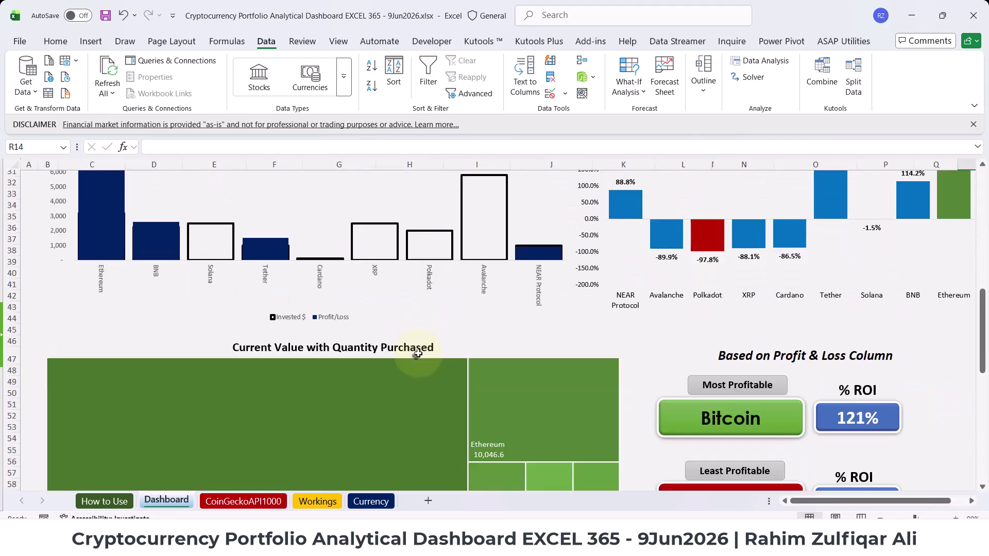
scroll(419, 355, up, 8)
scroll(418, 356, up, 8)
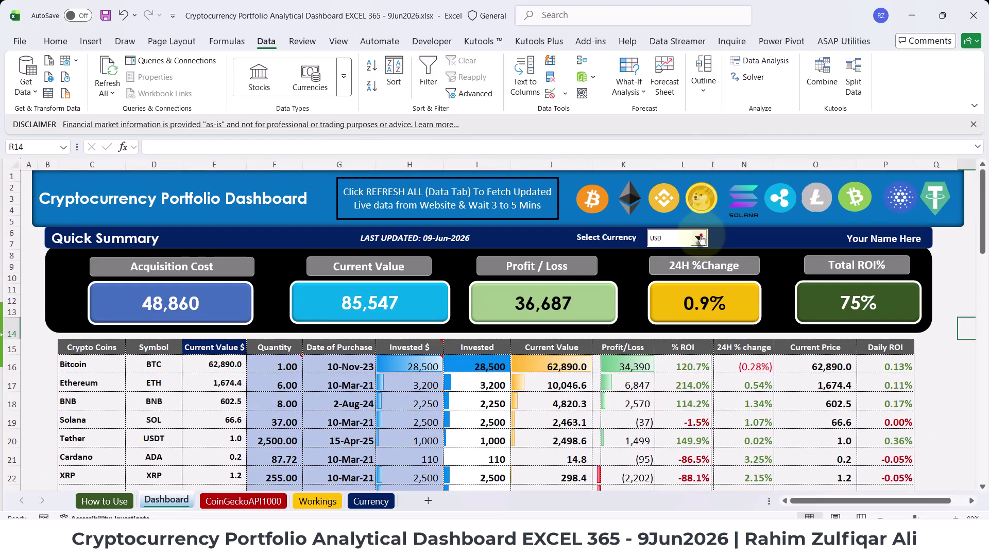
Switch the dashboard's currency to PKR, followed by AED, to convert the portfolio figures
click(699, 239)
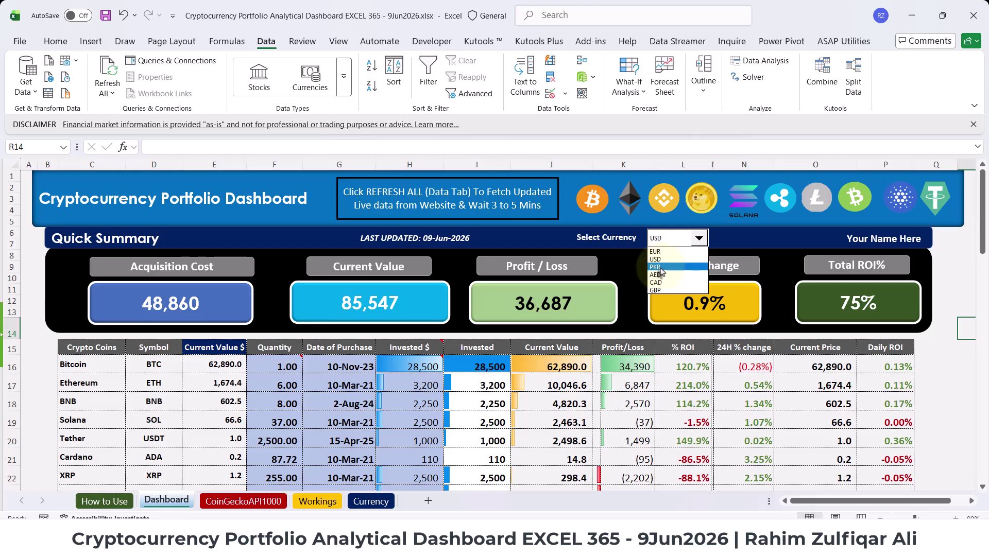
click(660, 267)
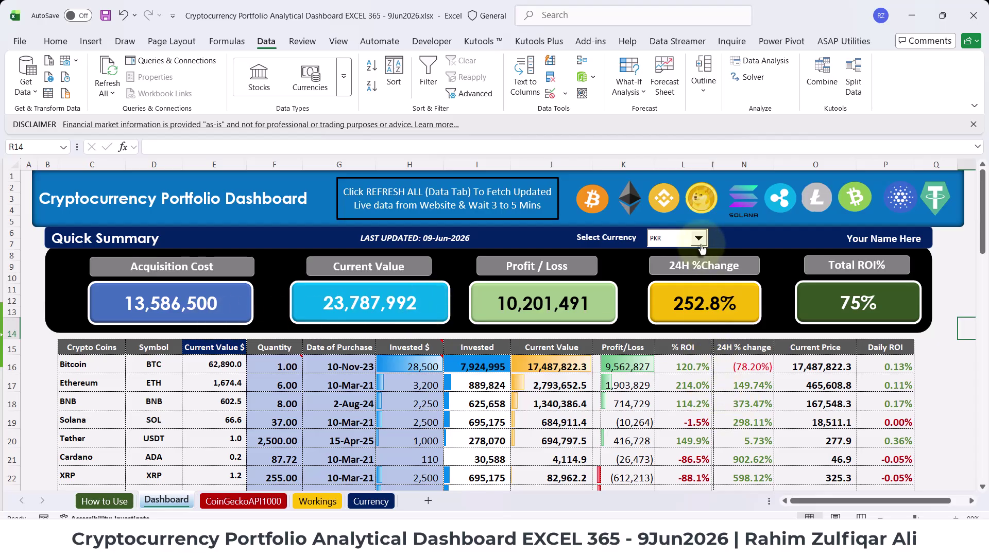
click(699, 238)
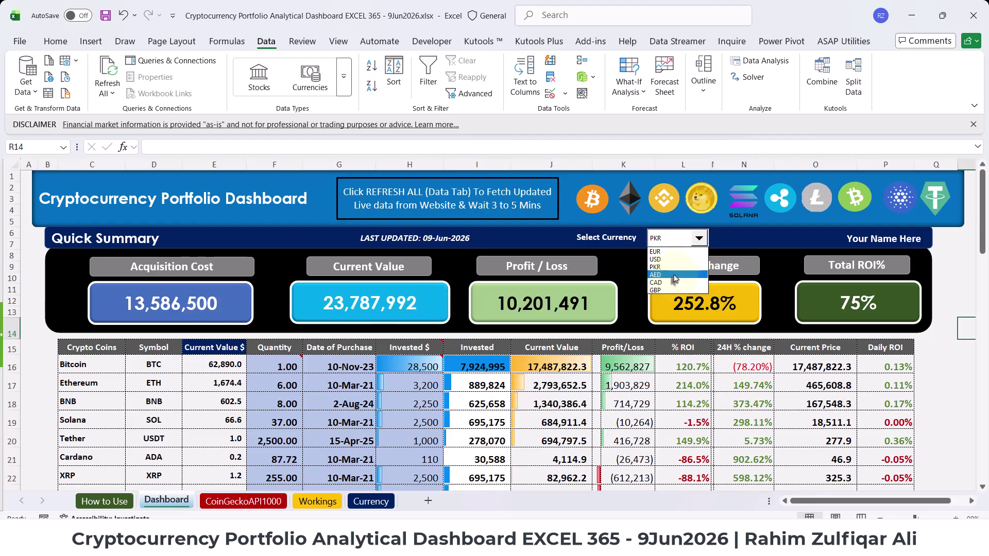
click(675, 277)
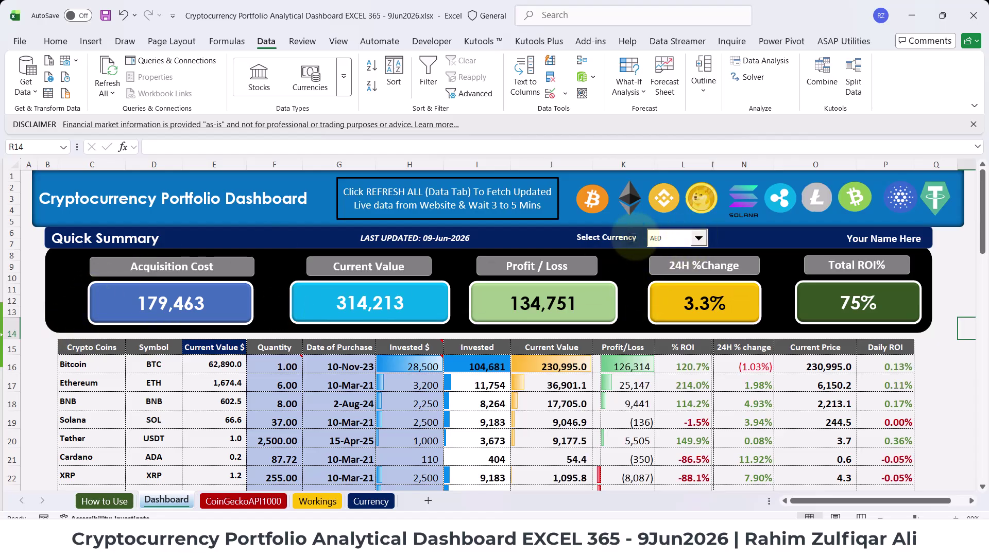
Switch the dashboard's currency to GBP, followed by USD, to convert the portfolio figures
click(699, 239)
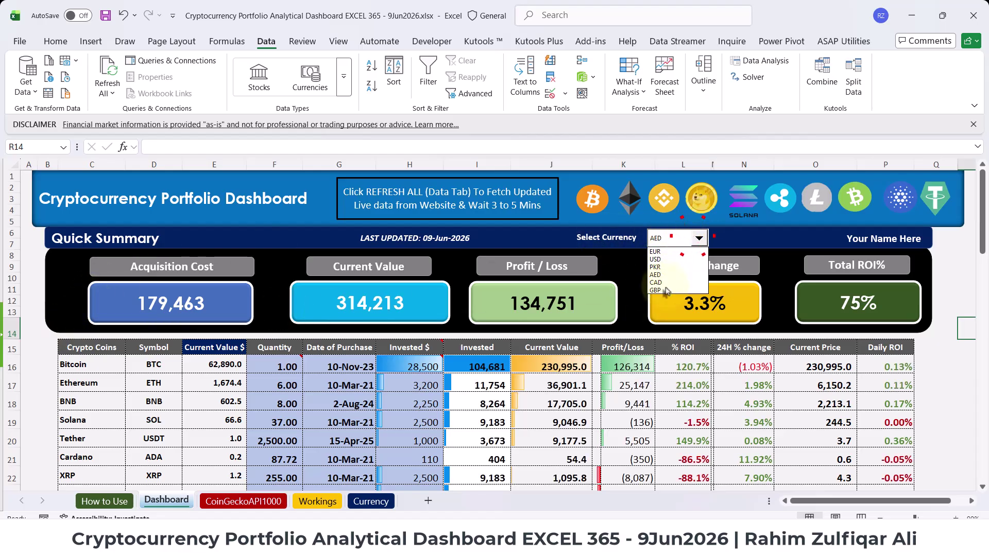
click(665, 290)
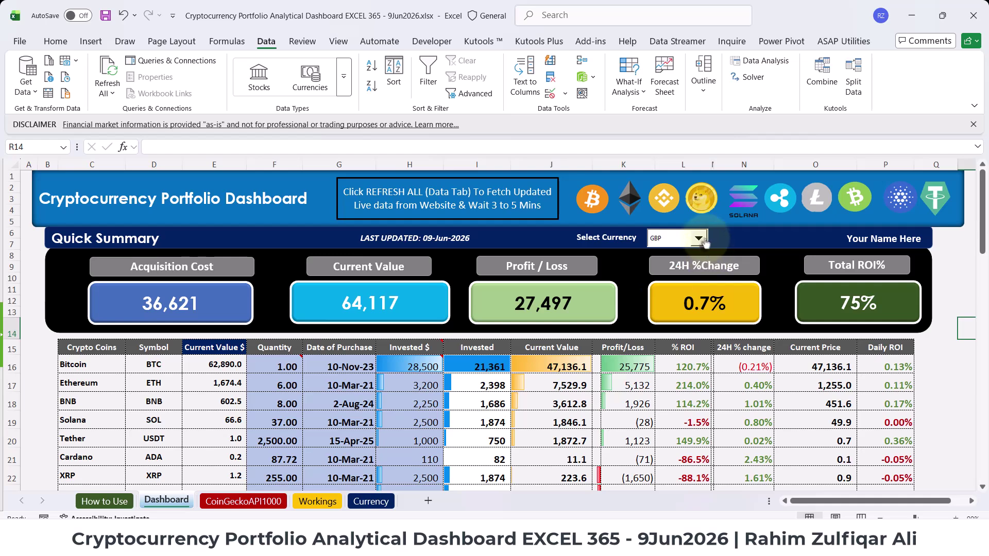
click(699, 238)
click(665, 259)
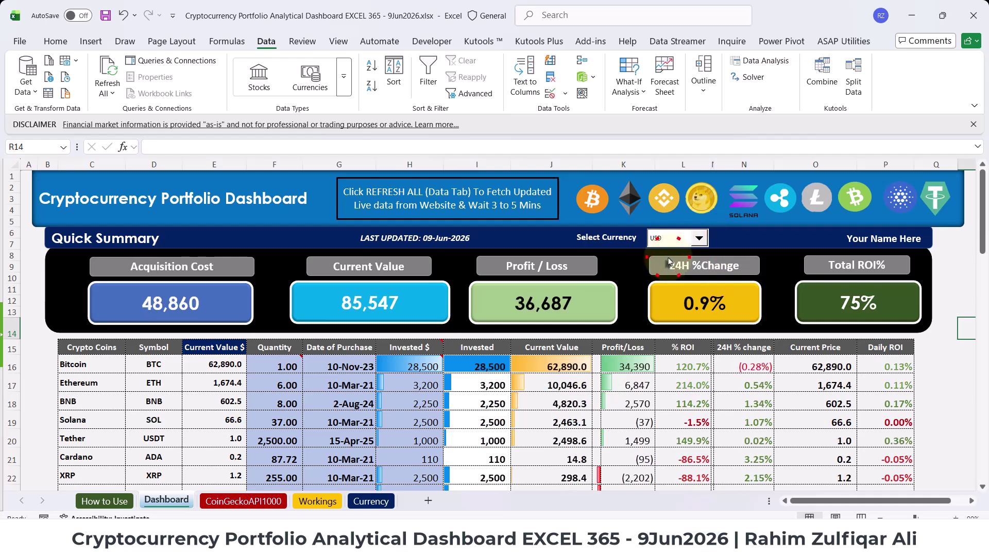
Look over the coin names listed in the Crypto Coins column of the portfolio table, from Bitcoin to NEAR Protocol
click(410, 420)
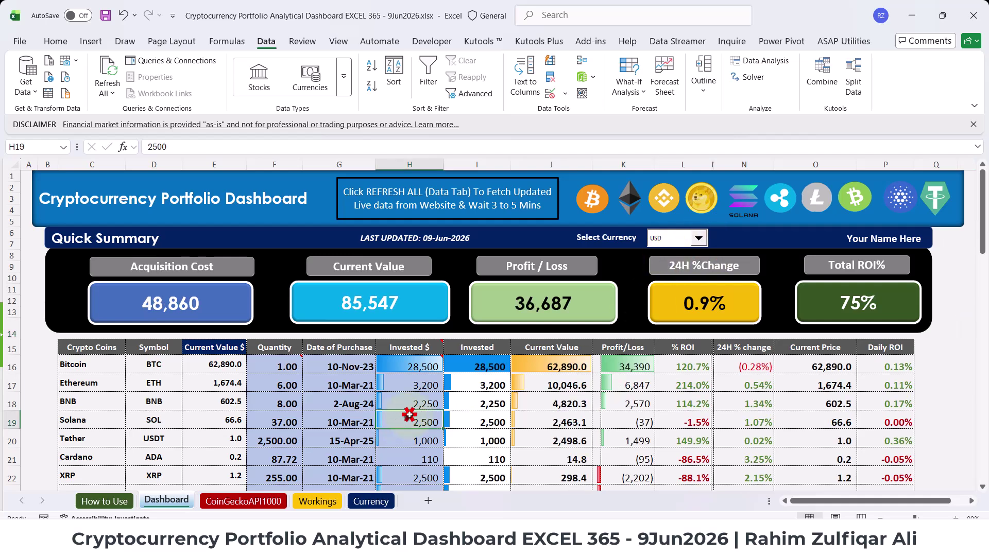
scroll(410, 416, down, 1)
scroll(410, 415, down, 2)
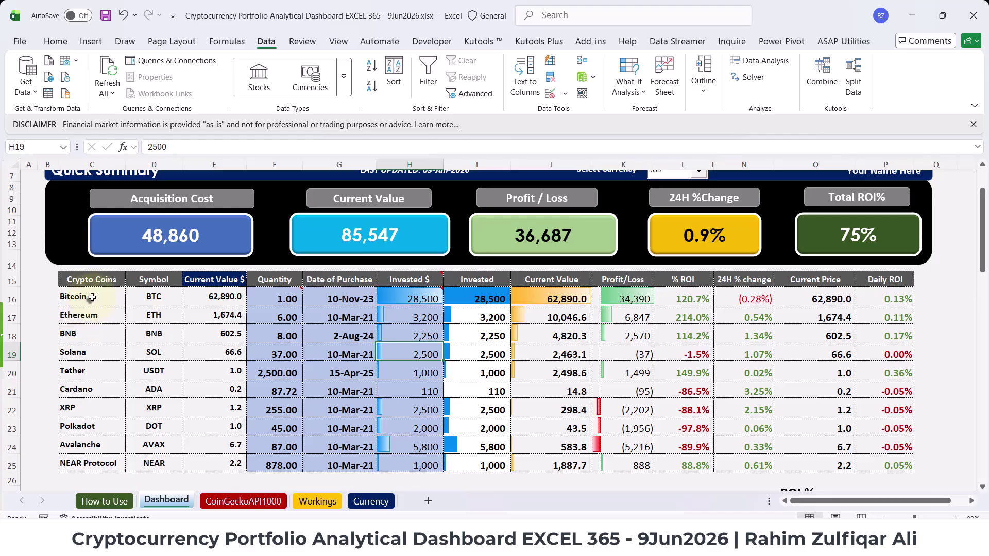
scroll(92, 298, down, 1)
drag(91, 263, 102, 435)
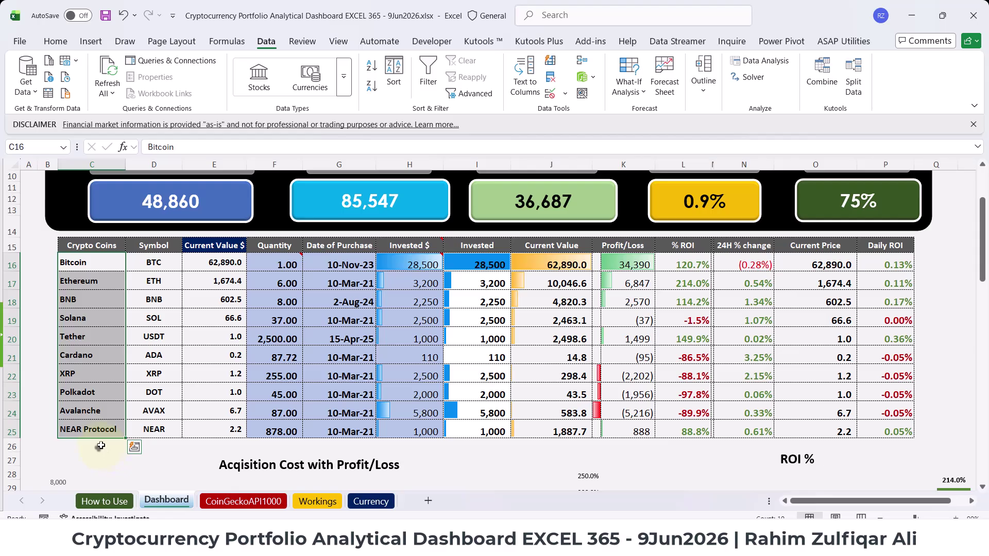
click(101, 447)
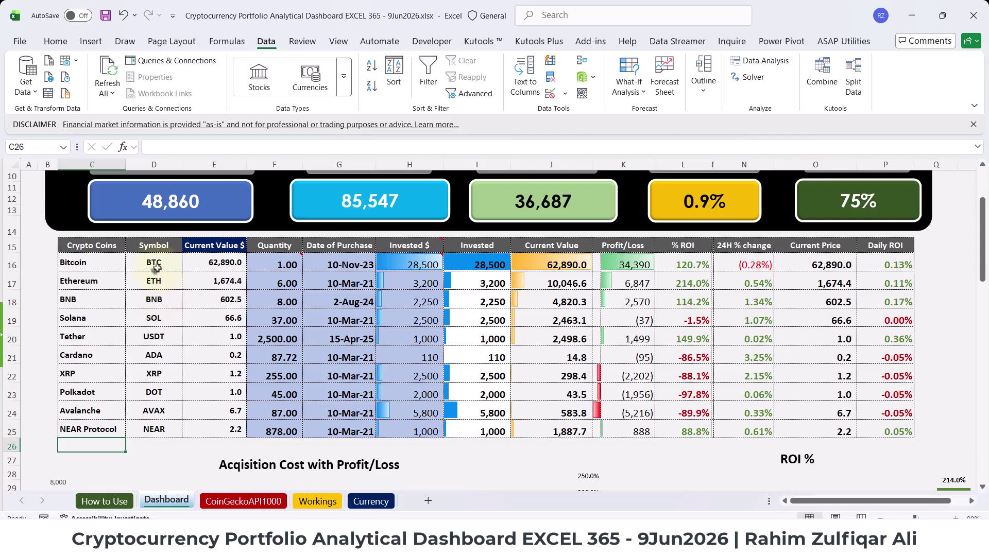
Highlight the Symbol column and inspect the INDEX and MATCH formula behind Bitcoin's symbol, leaving it as it is
drag(156, 266, 161, 420)
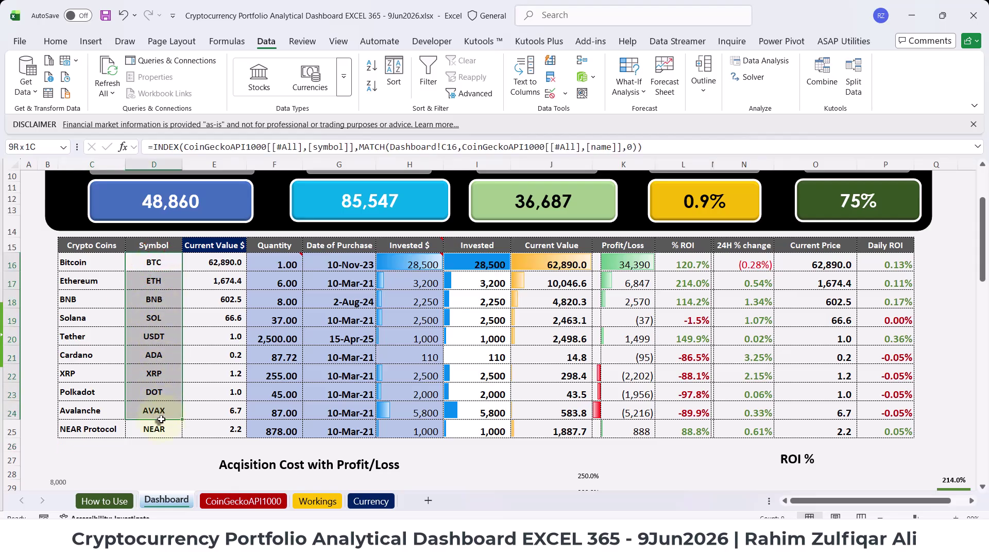
double_click(154, 264)
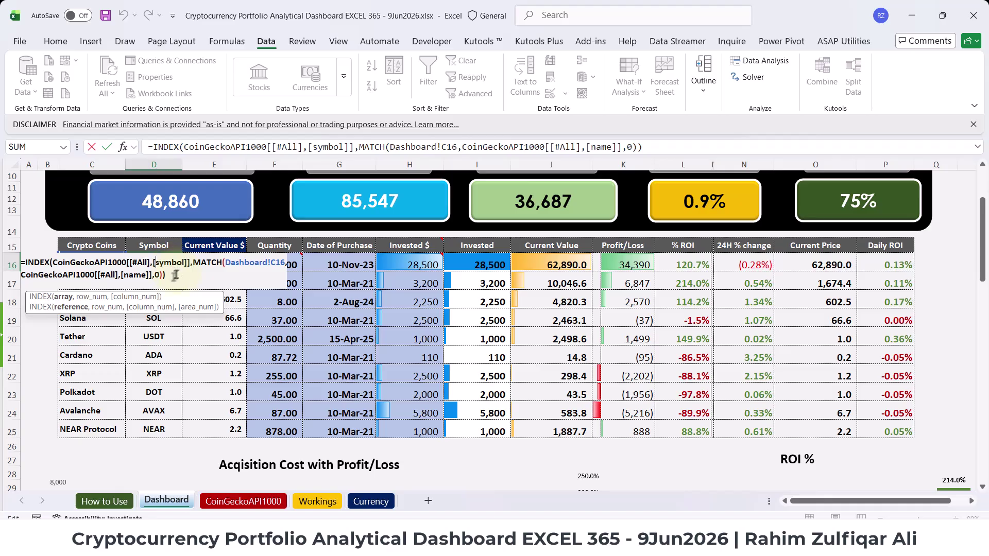
click(175, 276)
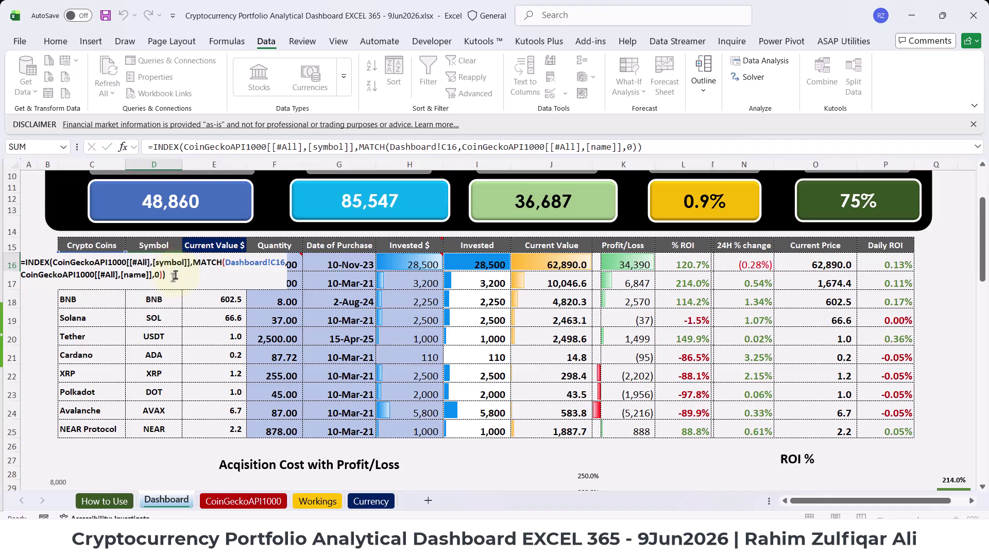
key(Return)
Inspect the XLOOKUP formula behind Bitcoin's Current Value $ without changing it
double_click(197, 264)
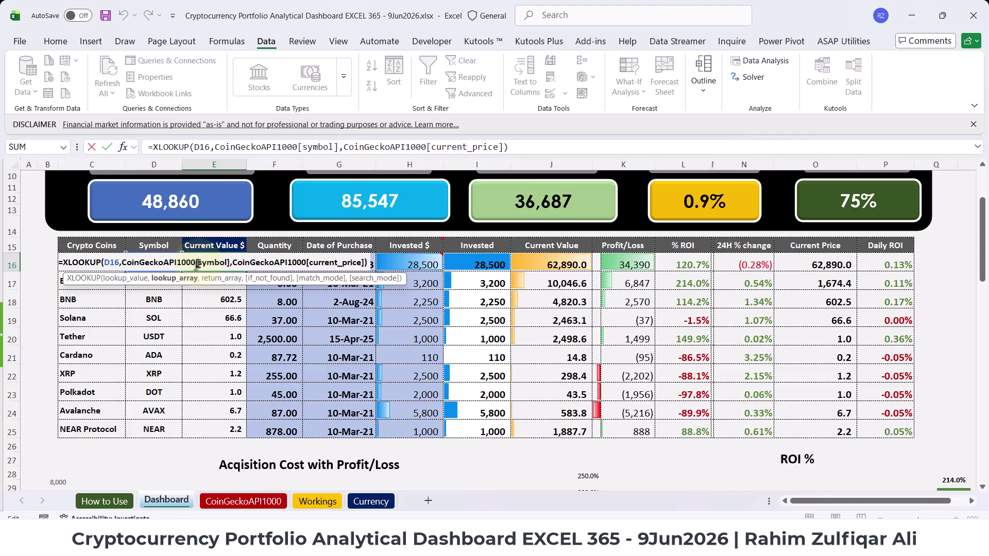
key(Return)
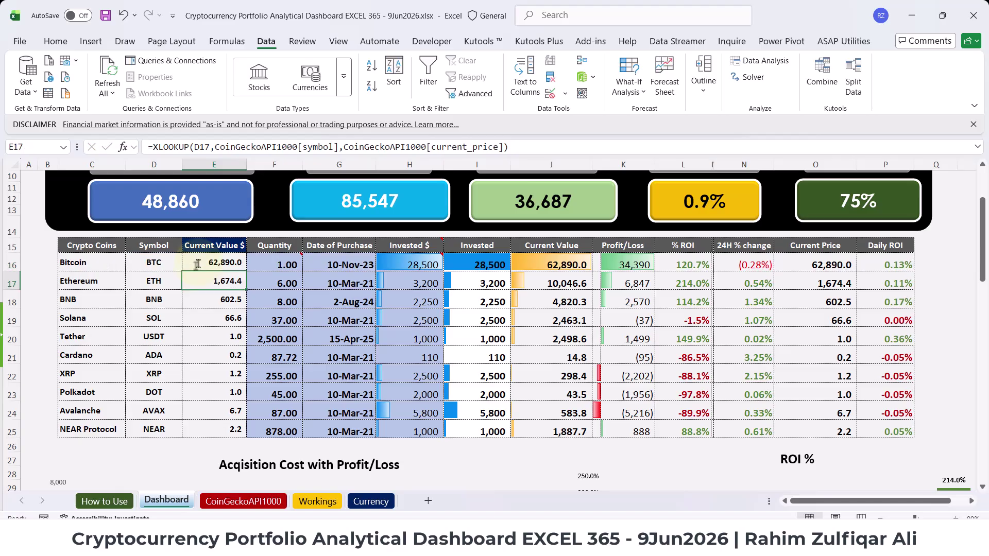
click(200, 264)
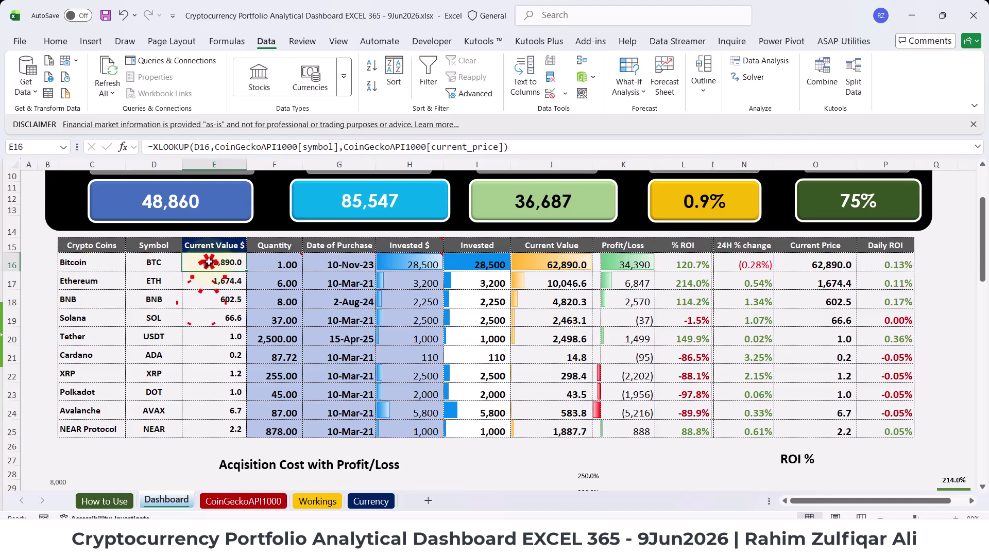
Go through the Quantity entries coin by coin, from Bitcoin down to NEAR Protocol
click(264, 264)
click(264, 284)
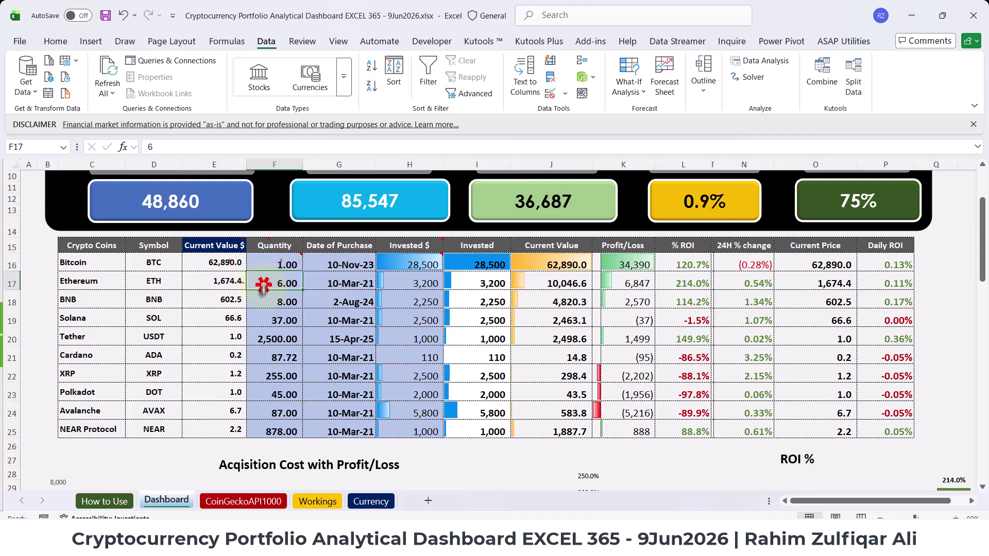
click(265, 301)
click(267, 321)
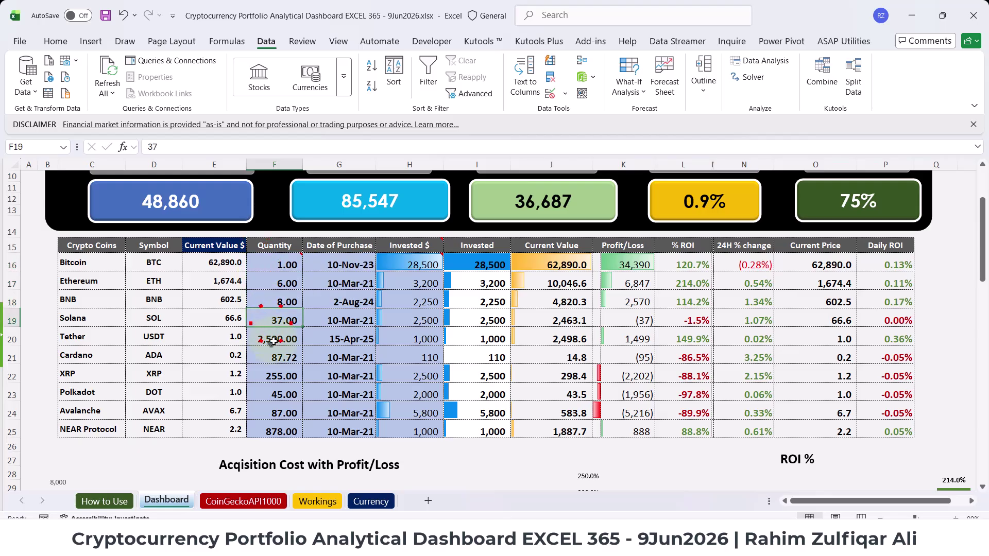
click(272, 339)
click(274, 358)
click(274, 375)
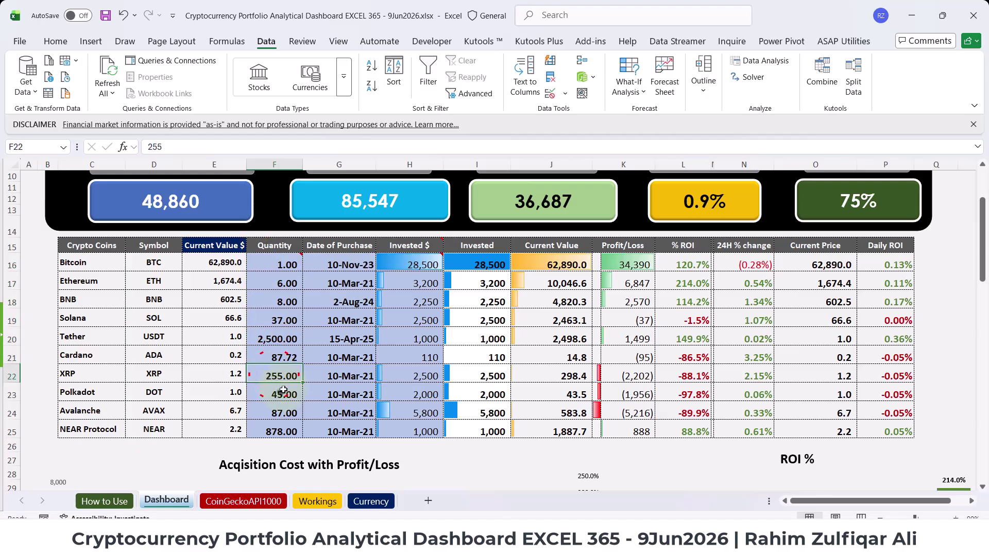
click(278, 393)
click(282, 408)
click(282, 430)
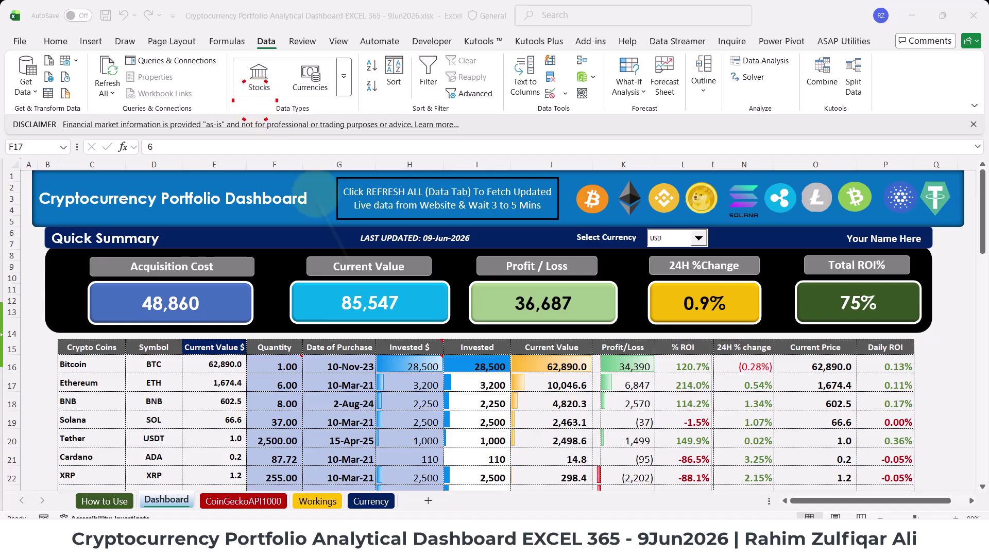
Read the note attached to Bitcoin's Quantity cell in the portfolio table
scroll(329, 361, down, 3)
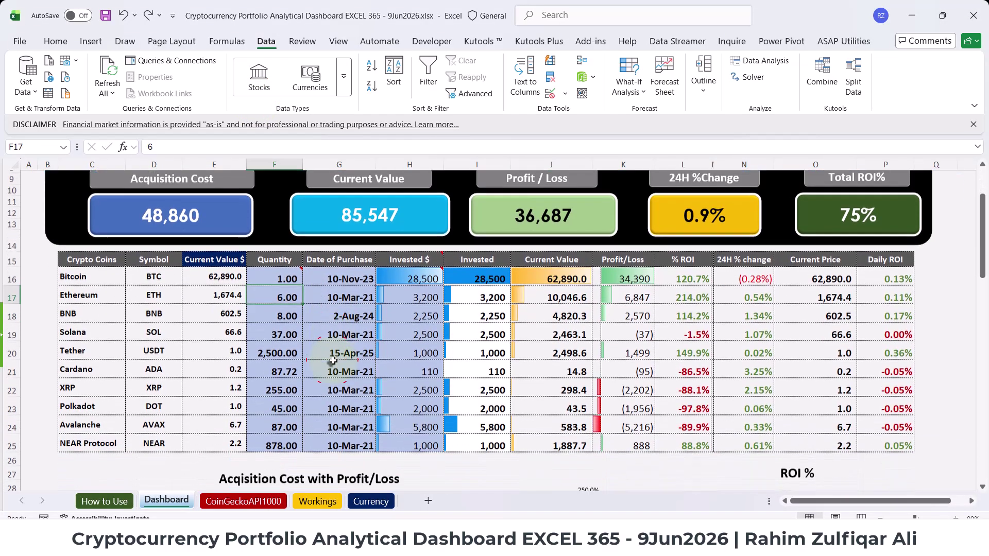
mouse_move(276, 265)
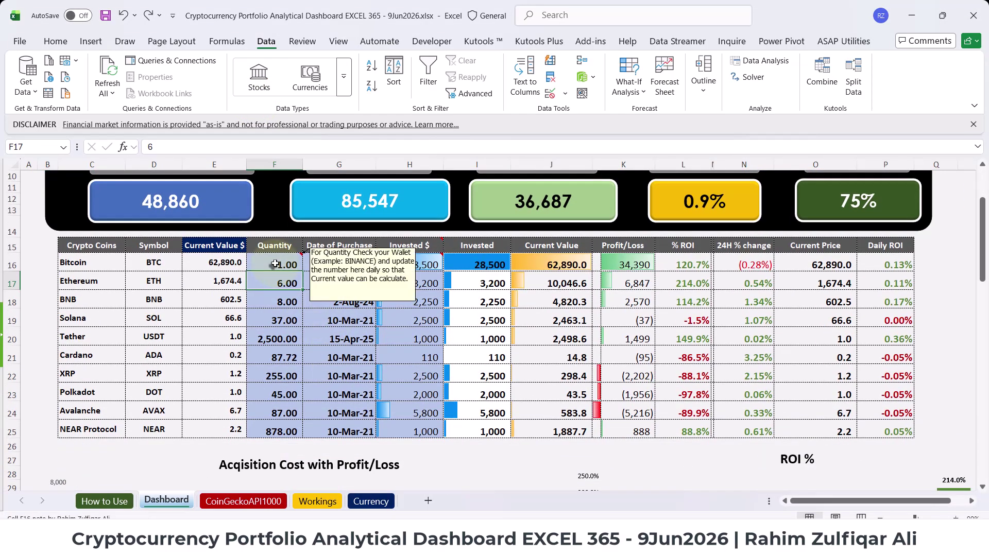
click(336, 357)
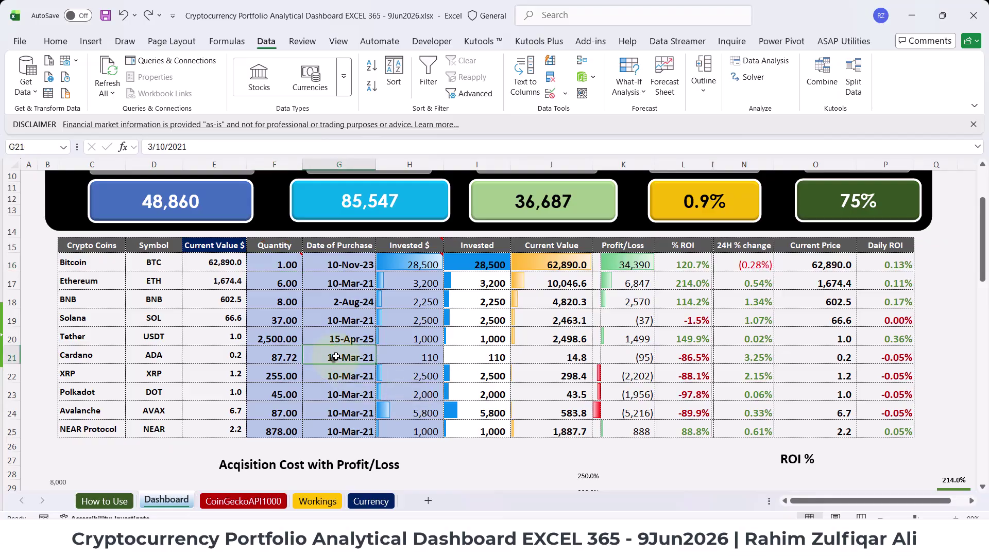
Highlight the Quantity, Date of Purchase and Invested $ input columns one after another, and read the note on the Invested $ header
drag(273, 265, 276, 432)
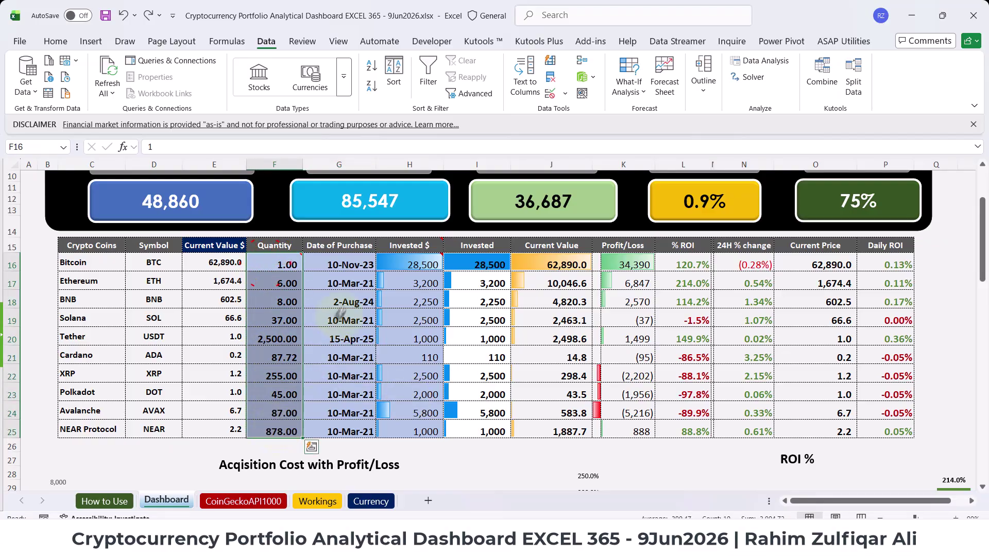
drag(349, 264, 354, 432)
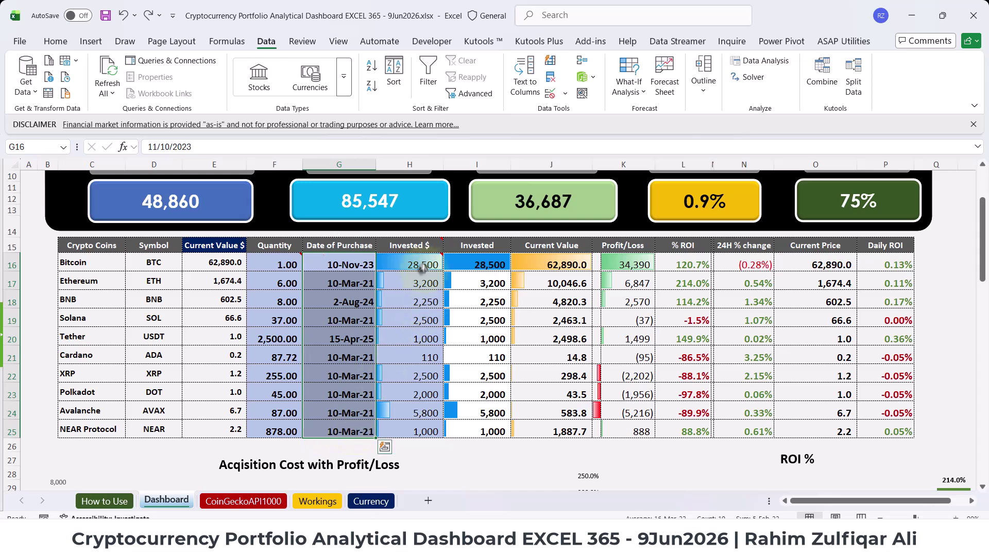
drag(422, 265, 421, 432)
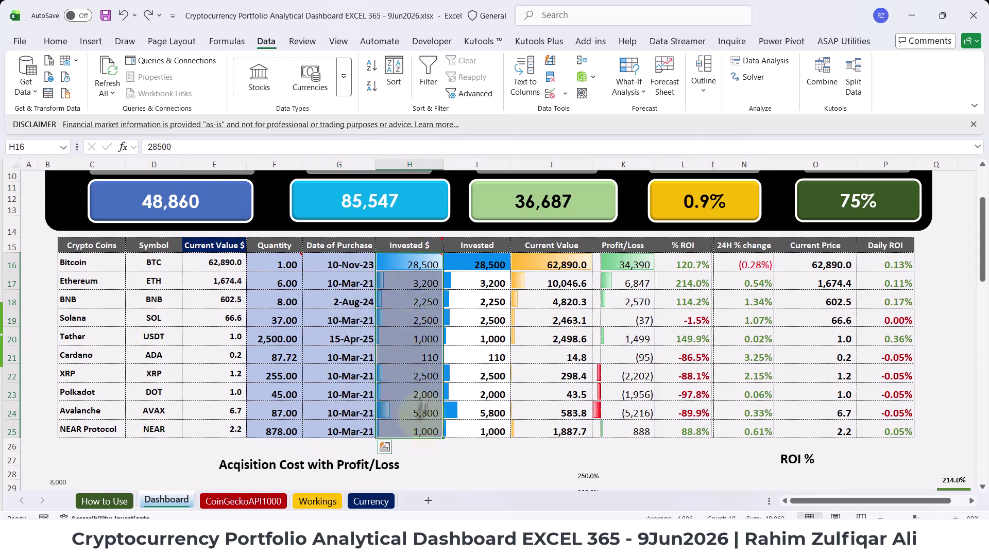
click(412, 245)
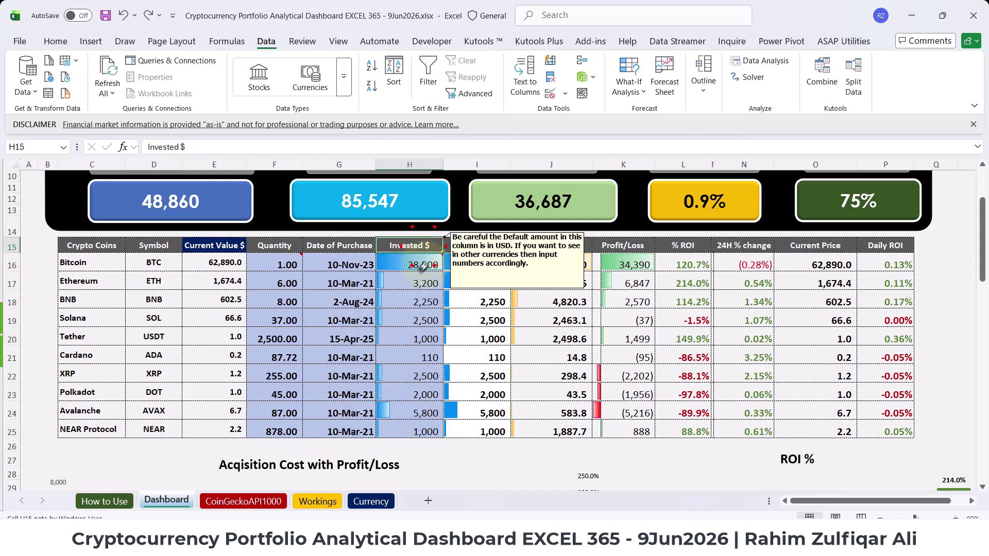
click(415, 283)
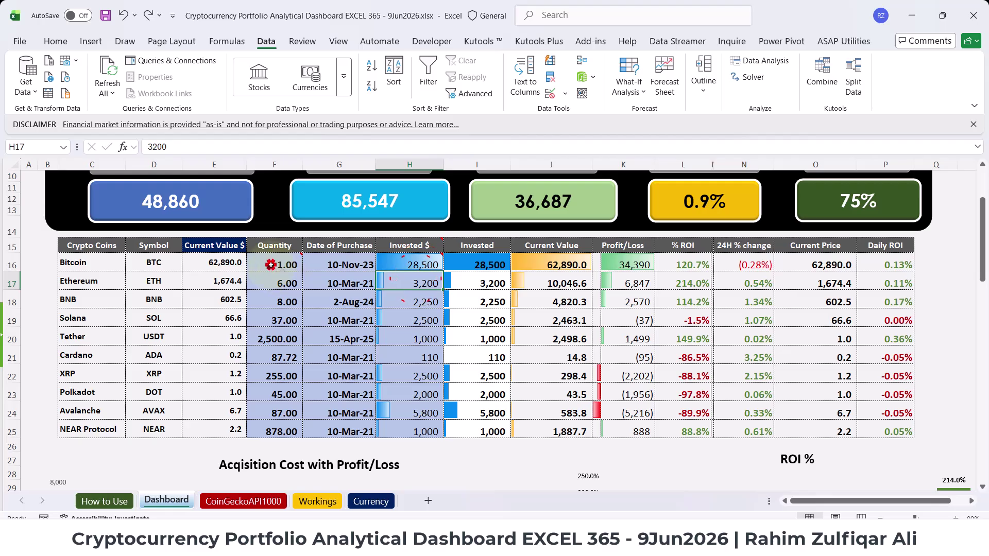
Review the coin names and matching quantities for Bitcoin, Ethereum, BNB and Solana
click(276, 302)
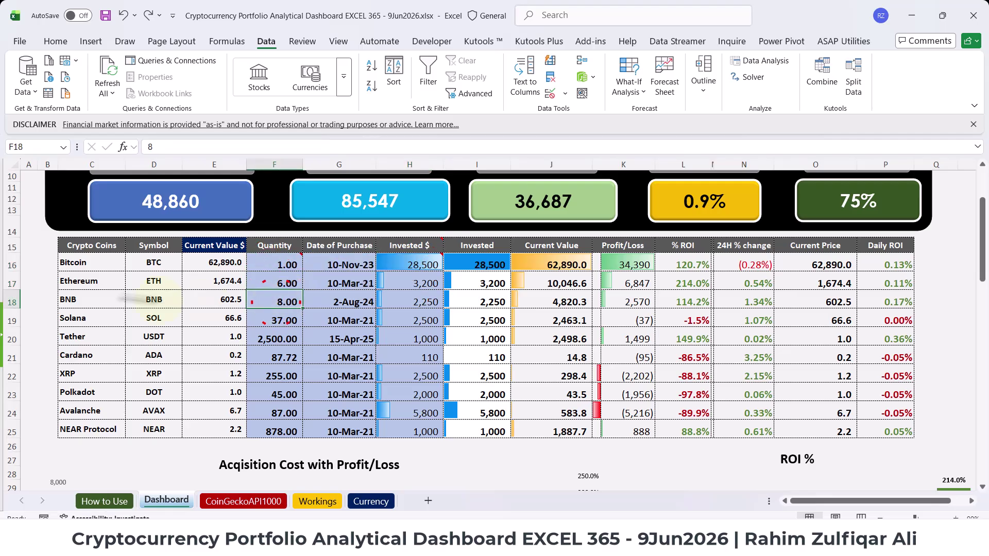
click(93, 264)
click(90, 283)
click(94, 301)
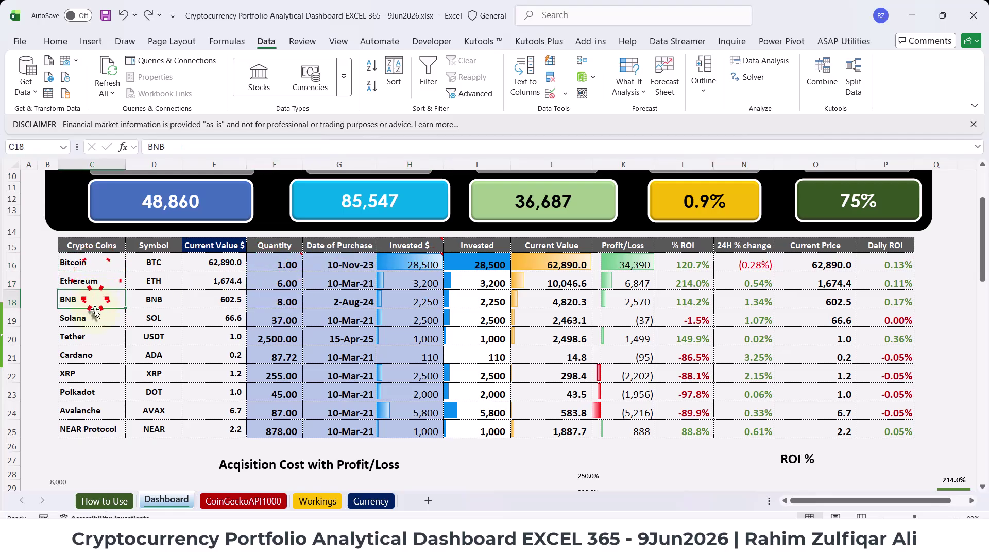
click(96, 322)
click(276, 320)
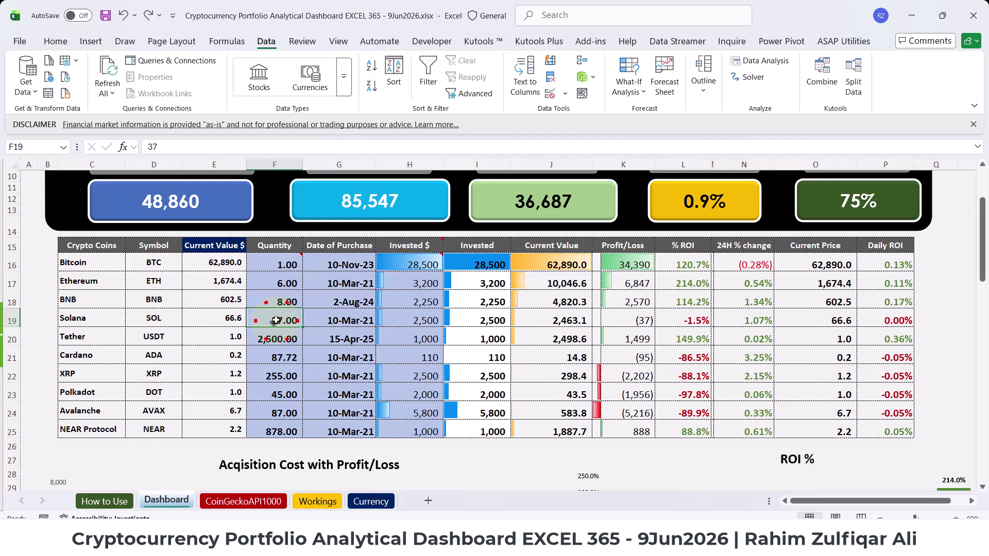
click(273, 301)
click(275, 283)
click(267, 262)
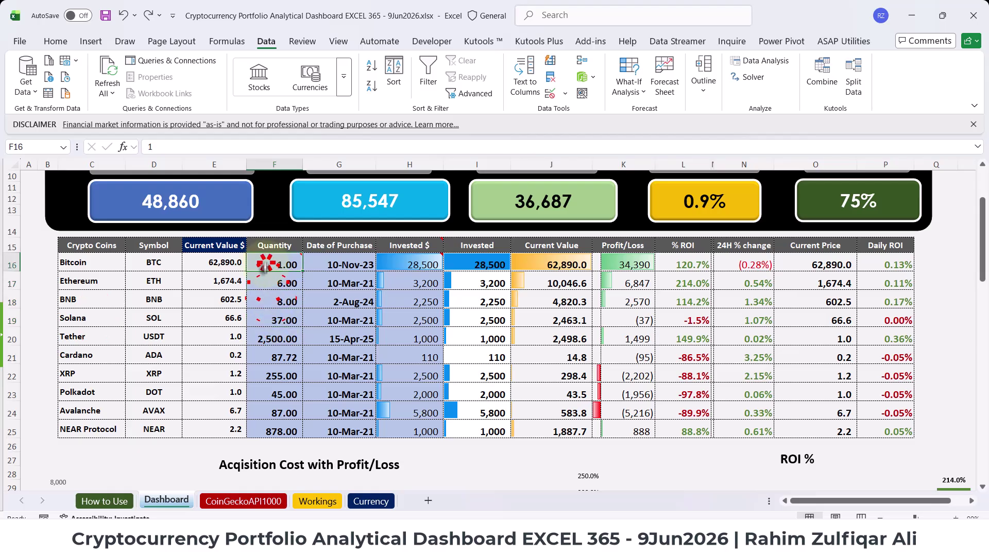
Spot-check quantities further down the Quantity column, including Cardano and Tether, and recheck the entries up to Bitcoin
click(264, 322)
click(268, 355)
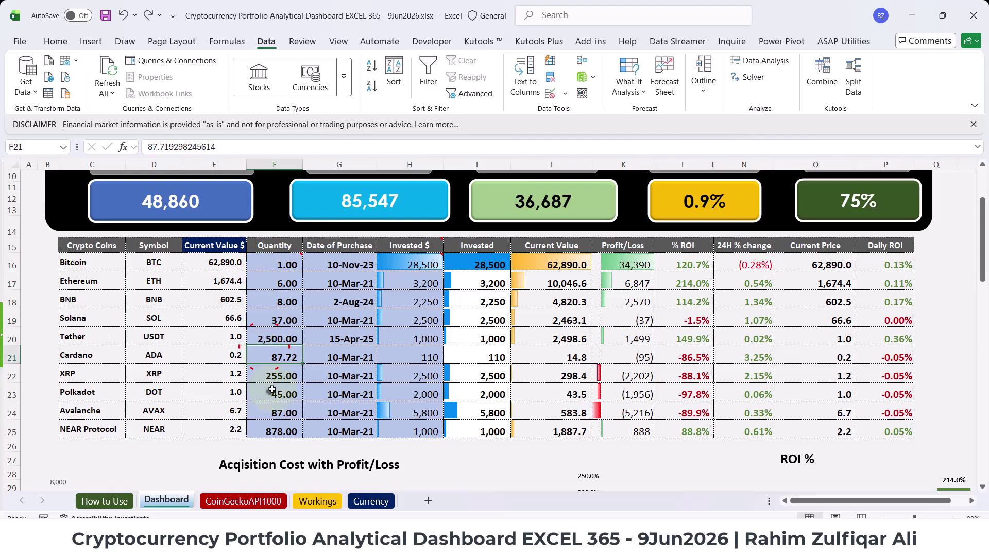
click(272, 384)
click(273, 415)
click(273, 337)
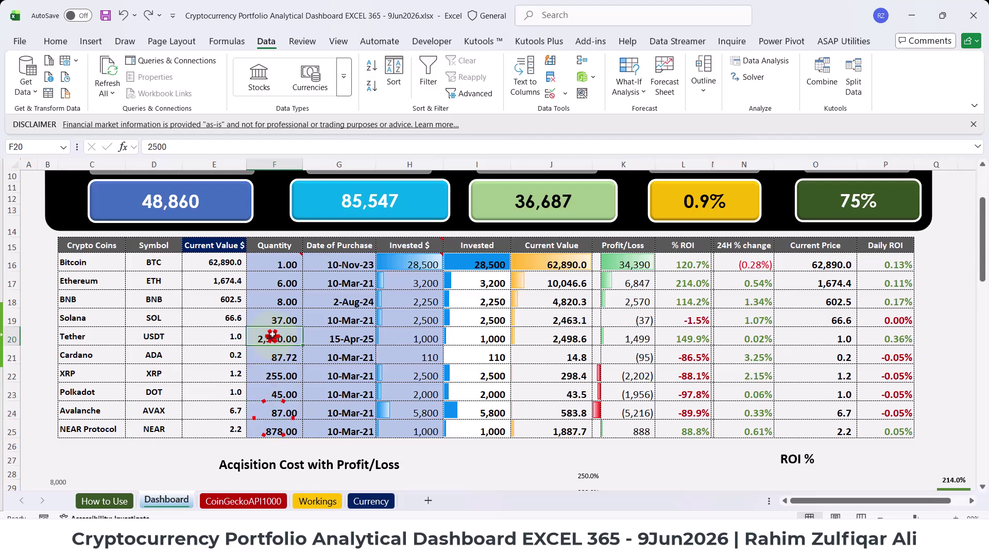
click(271, 320)
click(272, 302)
click(271, 283)
click(268, 264)
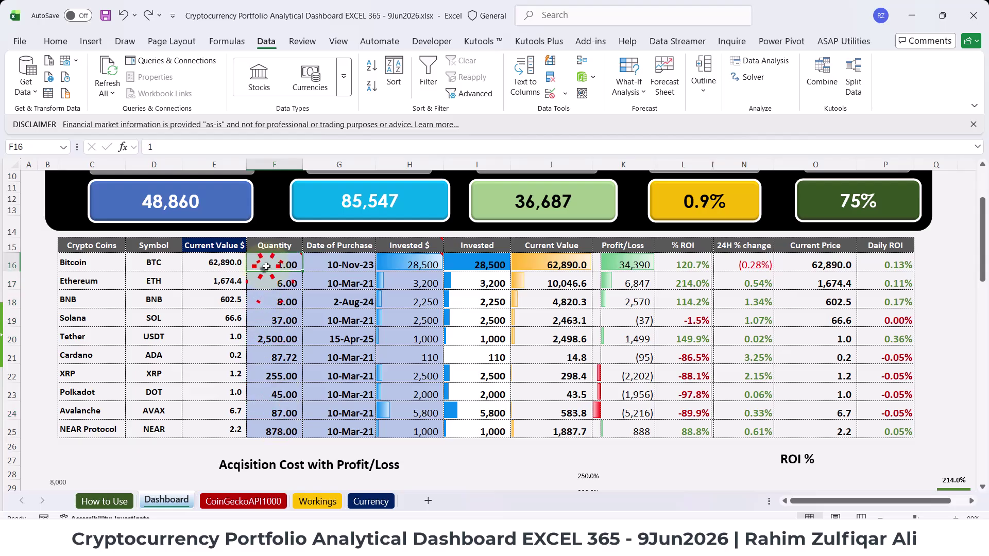
click(276, 351)
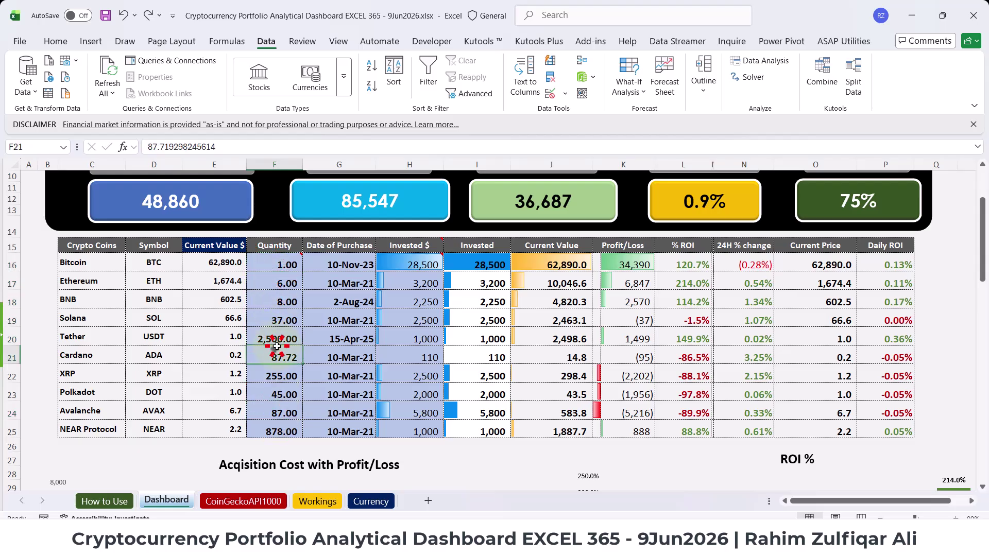
Check the Date of Purchase entries for BNB, Ethereum, Bitcoin and Solana
click(357, 302)
click(355, 283)
click(356, 264)
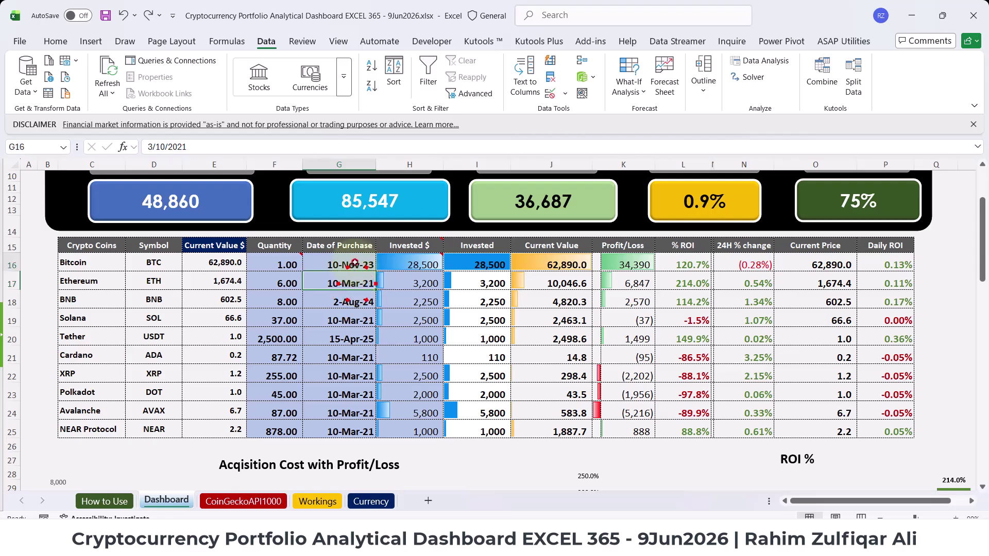
click(348, 320)
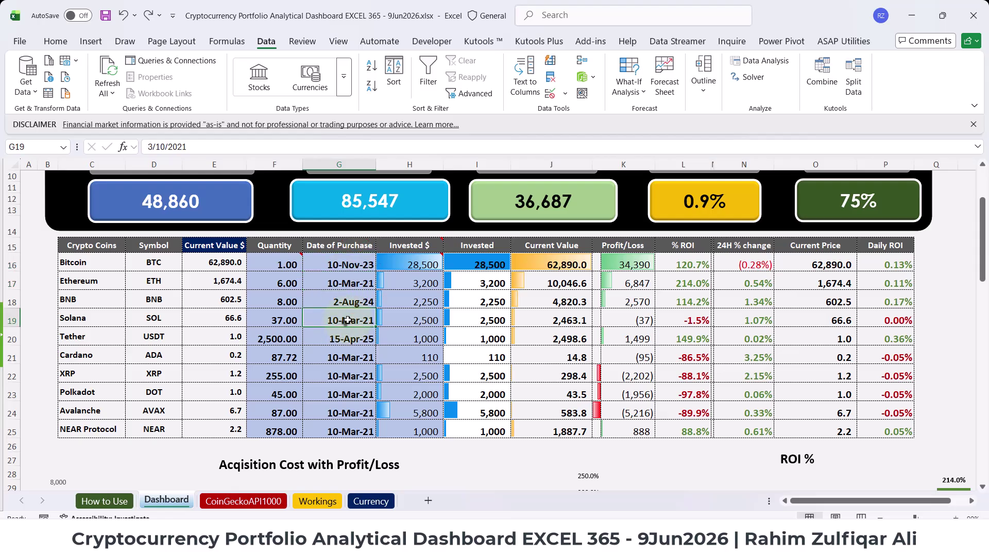
Check the purchase dates for Solana and Polkadot and the Invested $ amounts for Ethereum and Bitcoin
click(103, 320)
click(365, 323)
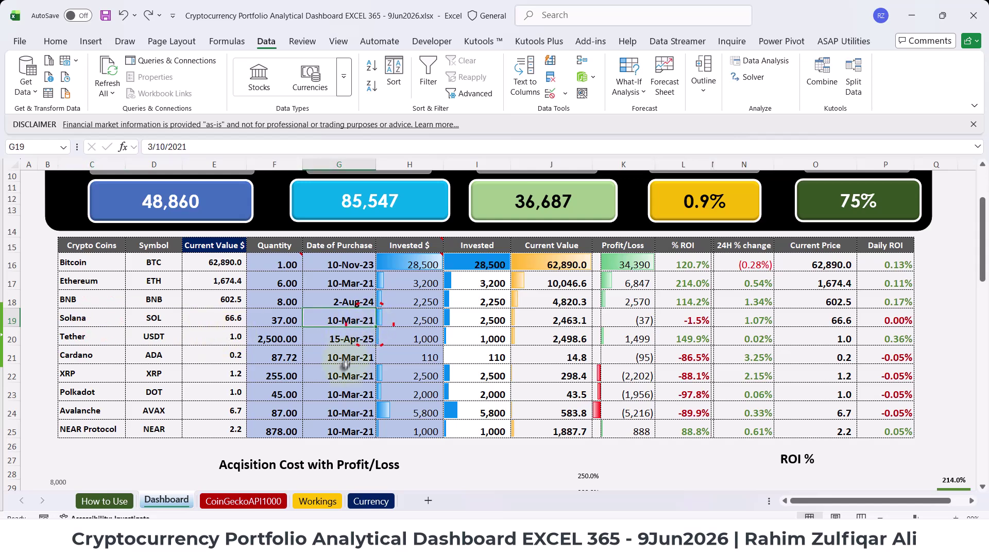
click(344, 394)
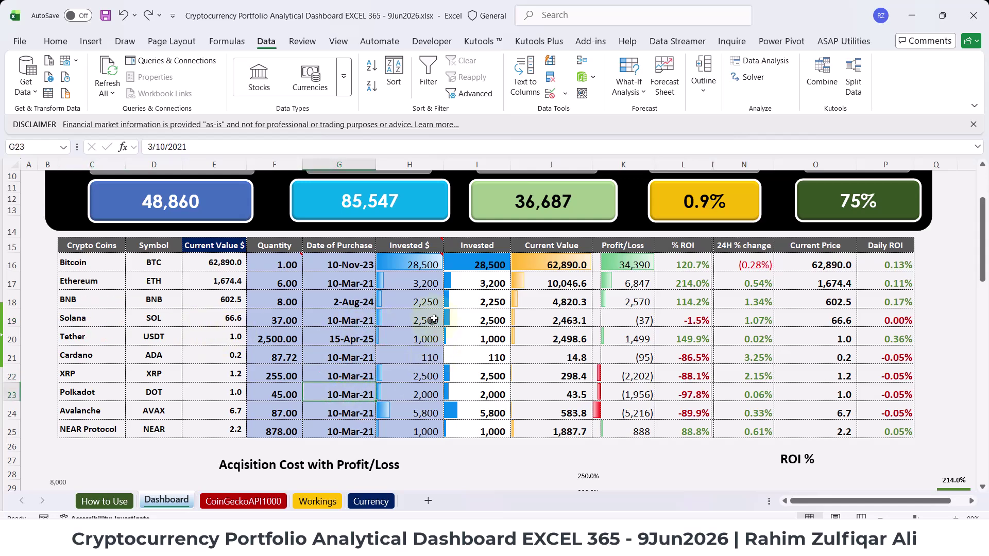
click(420, 280)
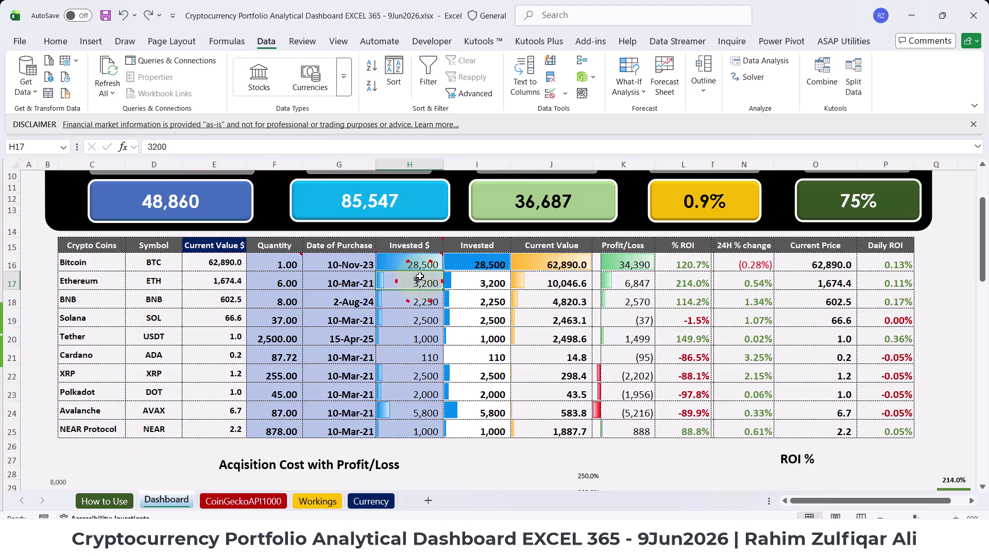
click(419, 268)
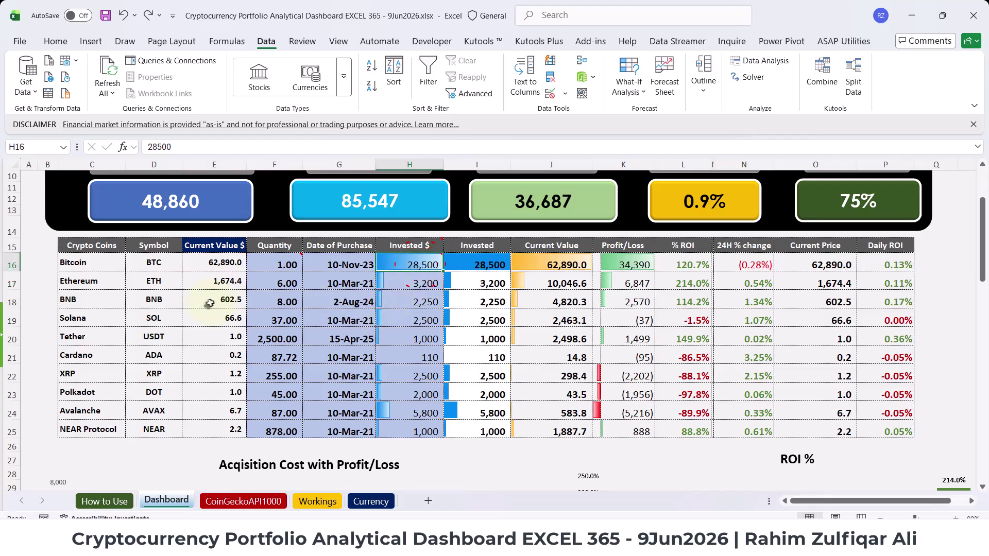
Review Ethereum's row across the Quantity, Date of Purchase and Invested $ inputs, highlighting the three cells together
click(101, 281)
click(267, 285)
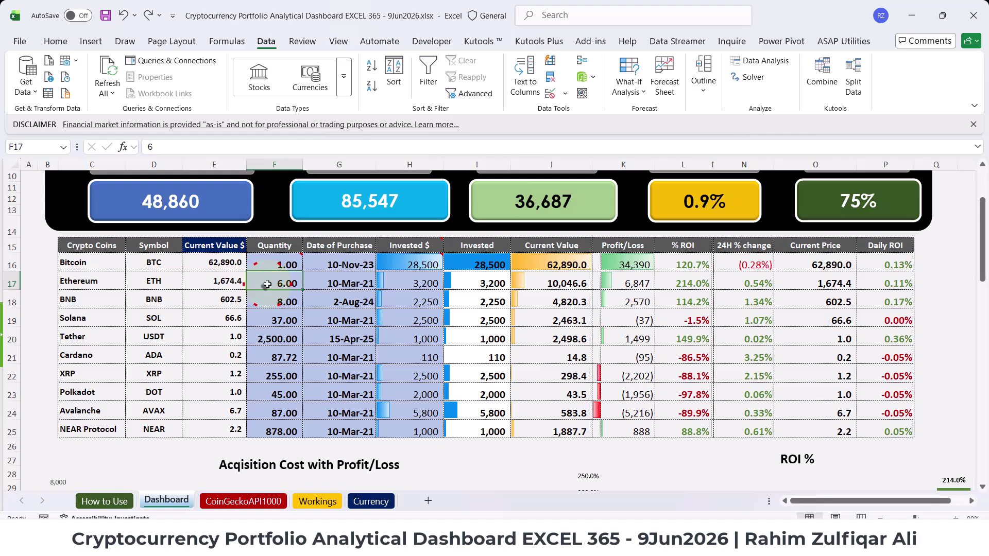
click(319, 287)
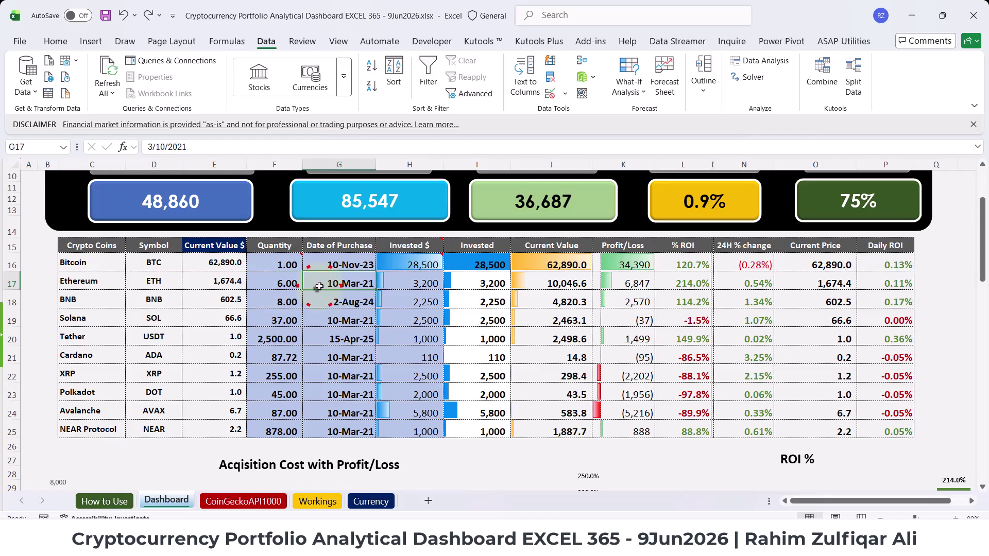
click(407, 284)
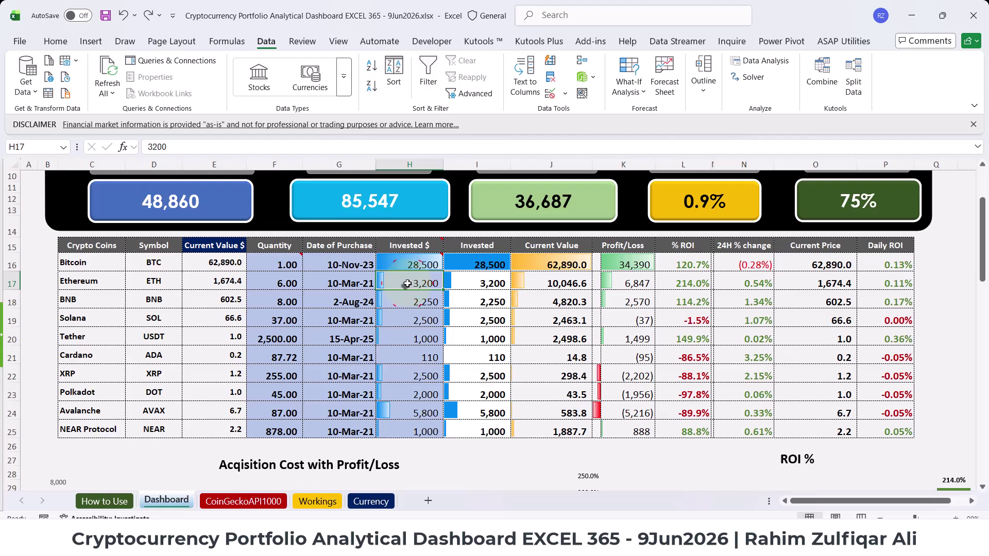
drag(281, 283, 399, 286)
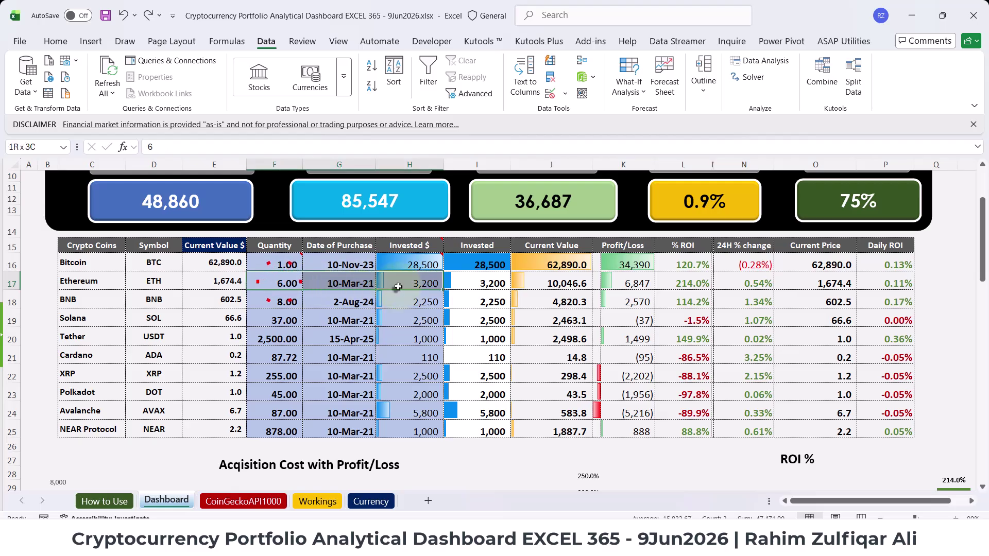
click(323, 282)
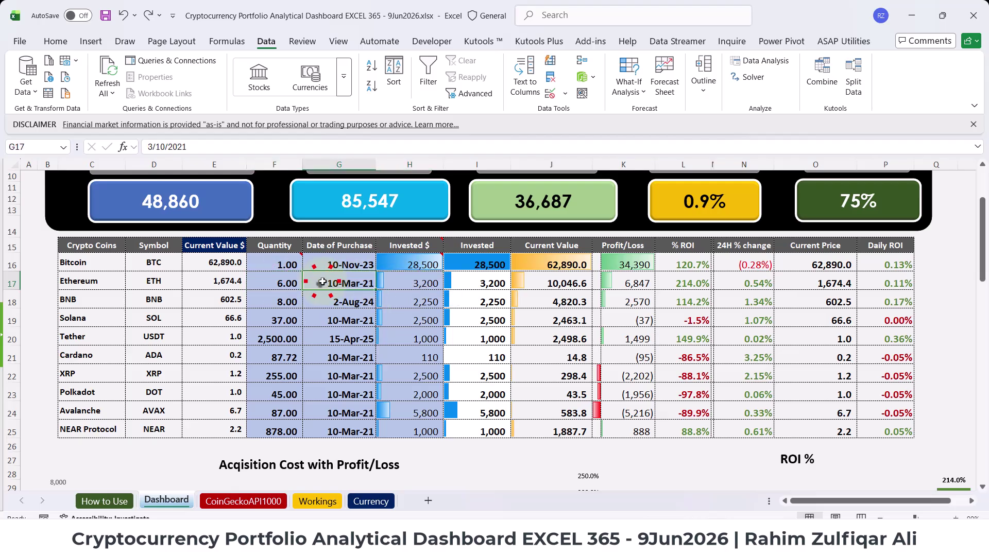
Highlight the Quantity, Date of Purchase and Invested $ entries from Bitcoin to NEAR Protocol, one column at a time
drag(281, 266, 278, 431)
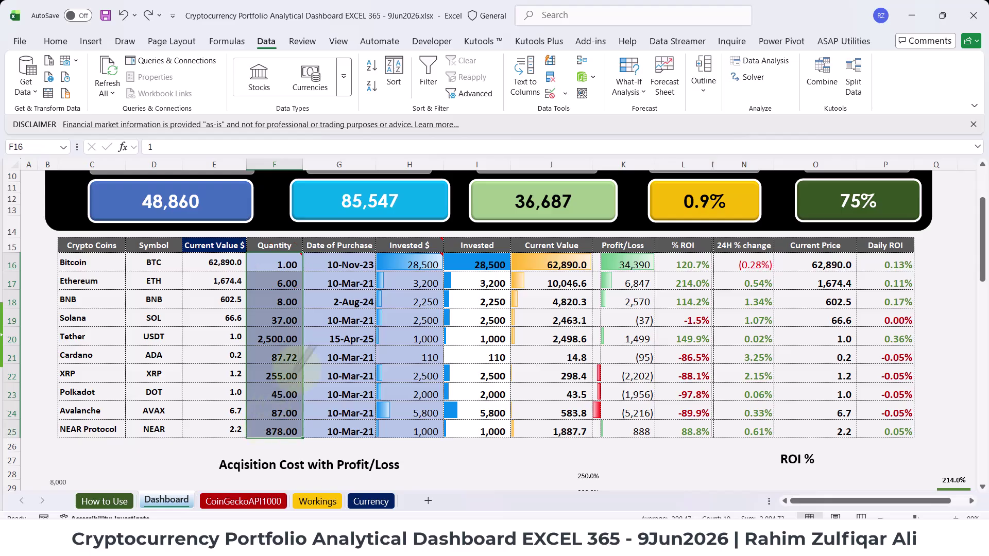
drag(359, 264, 341, 431)
drag(420, 262, 410, 432)
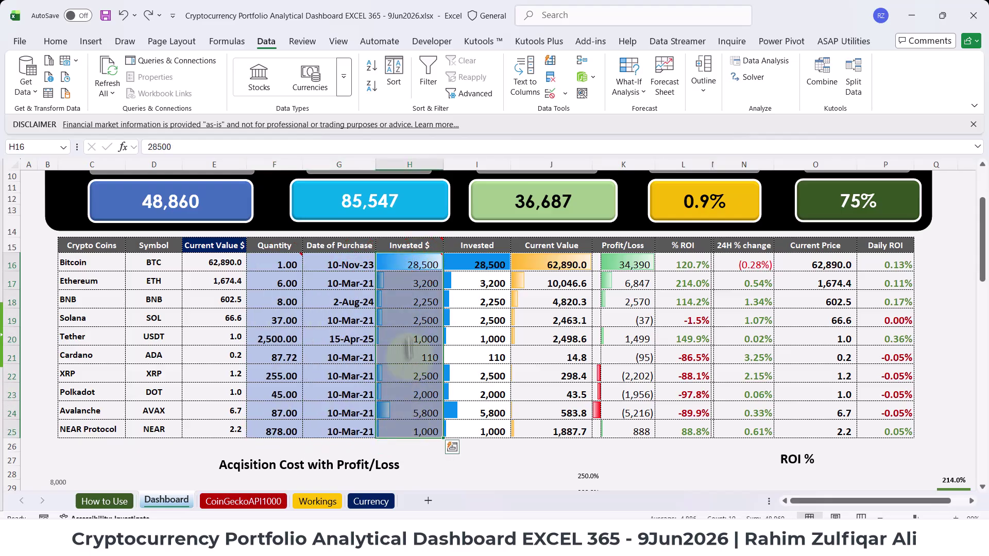
click(404, 301)
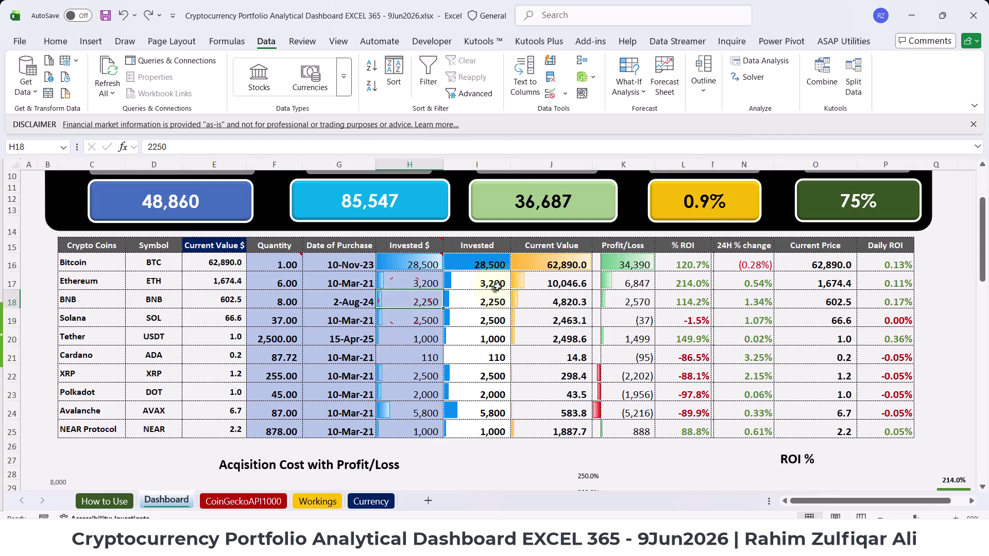
Inspect cells in the calculated columns from Invested to 24H % change and in Current Value $, and highlight the whole input block F16:H25
click(488, 263)
click(549, 265)
click(665, 281)
click(731, 281)
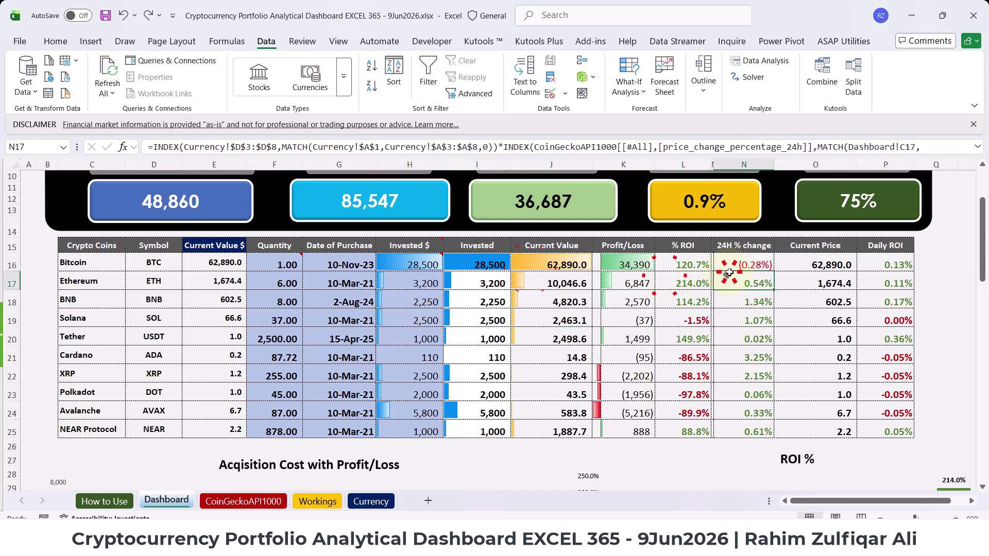
click(229, 296)
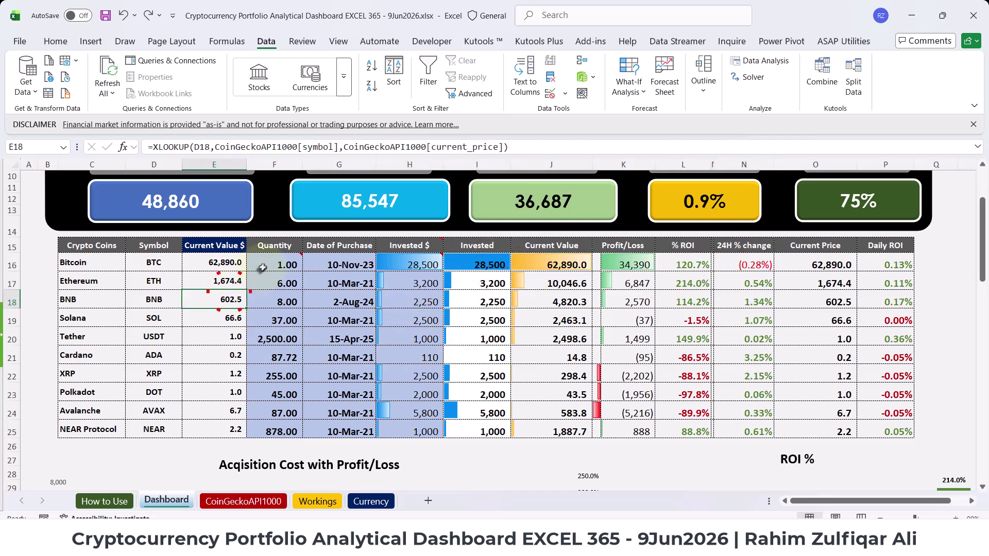
drag(268, 263, 388, 428)
click(320, 340)
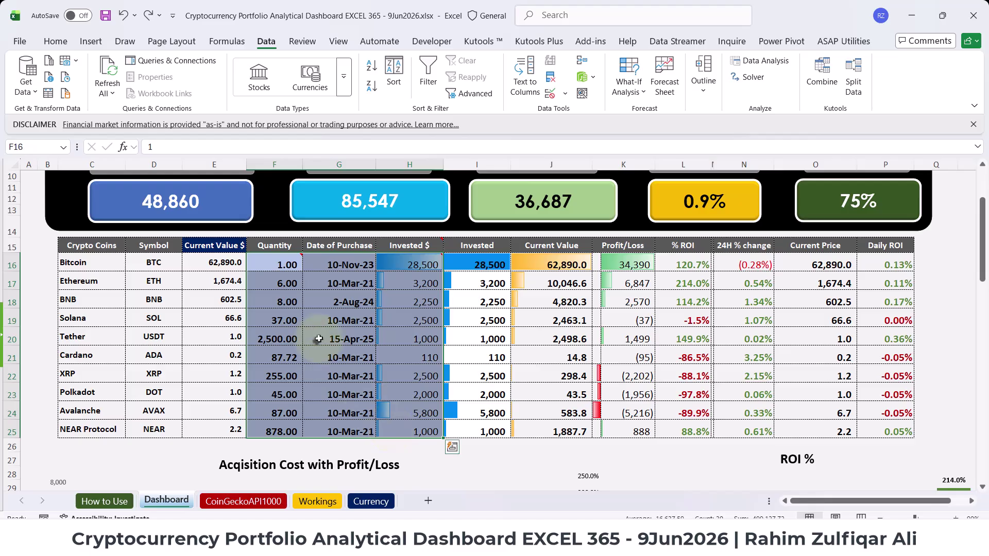
Look over the Acquisition Cost and ROI % charts and inspect Tether's Profit/Loss formula in the portfolio table
scroll(319, 339, down, 1)
scroll(319, 339, down, 3)
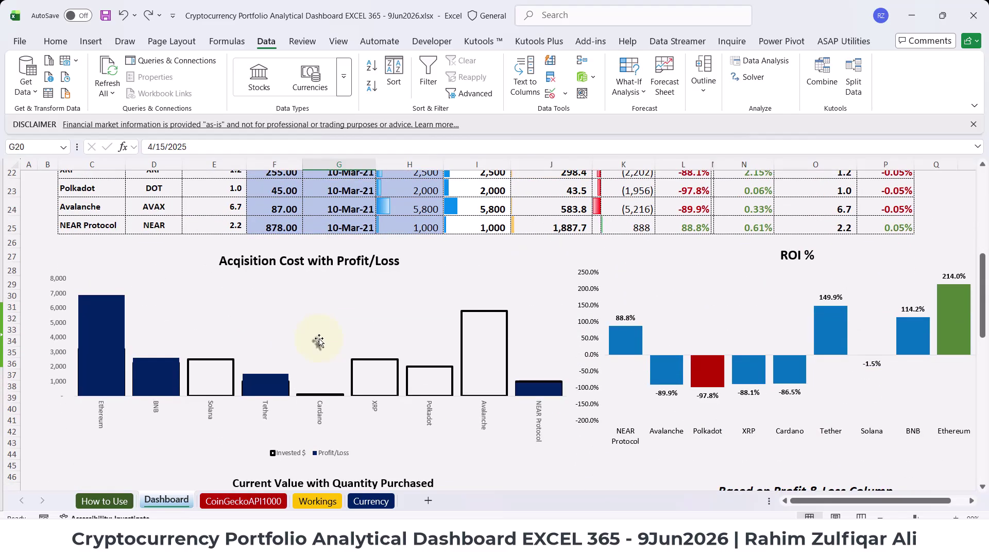
scroll(319, 340, up, 5)
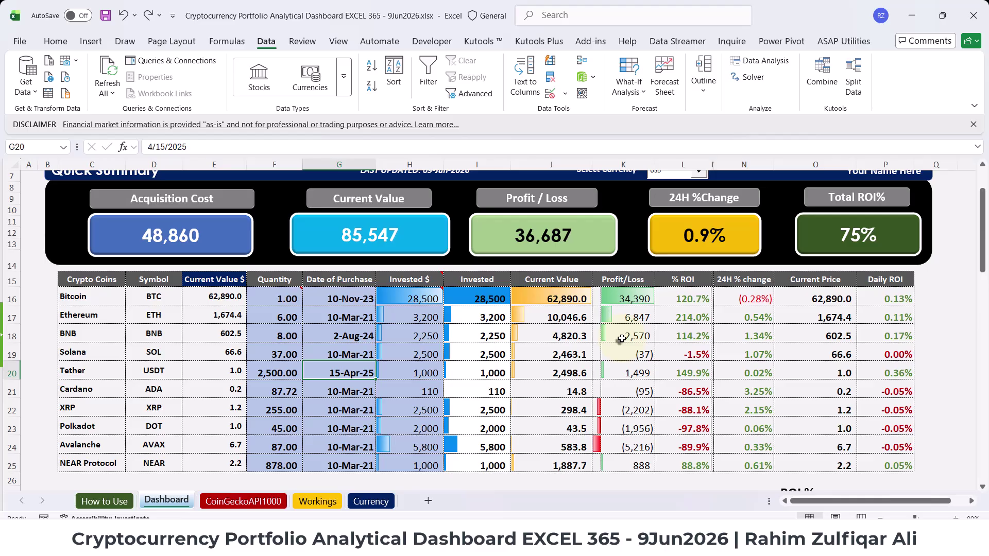
scroll(621, 339, down, 5)
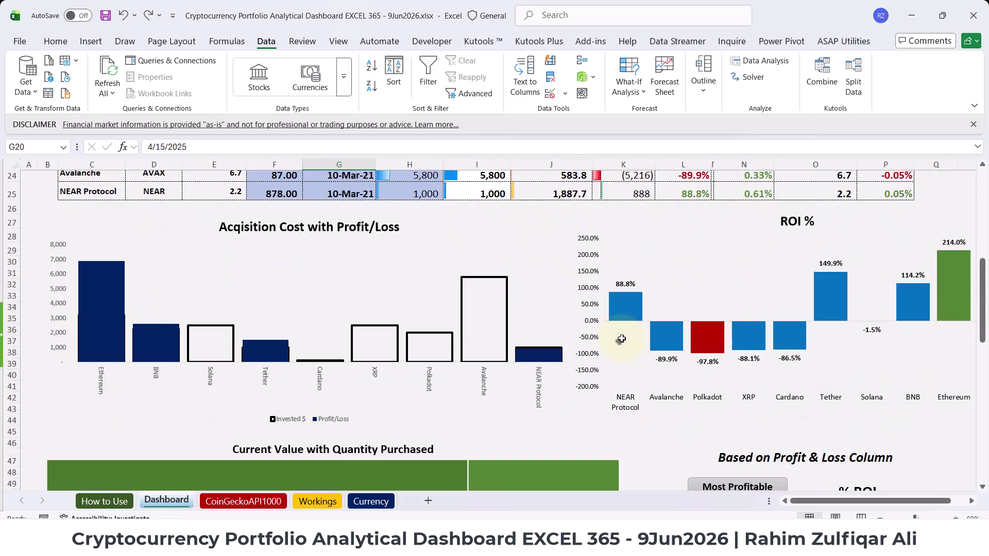
scroll(622, 339, up, 4)
click(631, 308)
scroll(631, 309, up, 4)
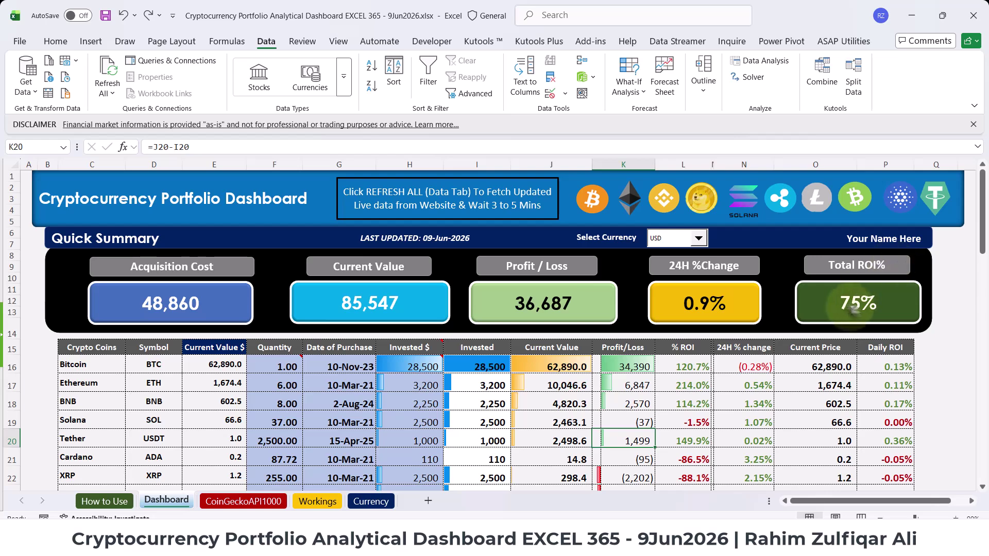
Inspect the Workings sheet references behind the Quick Summary cards, including Total ROI%, Profit / Loss and Current Value
click(796, 311)
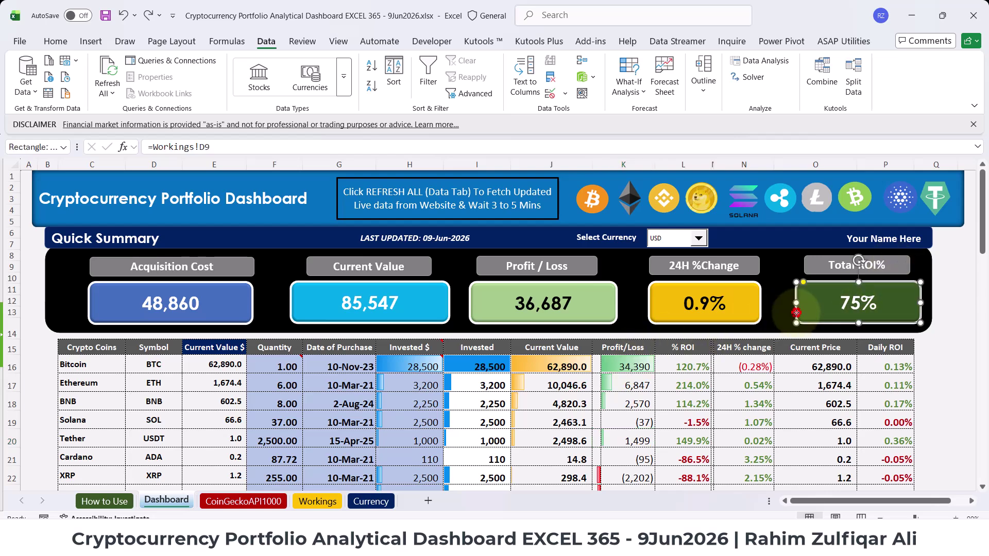
click(655, 317)
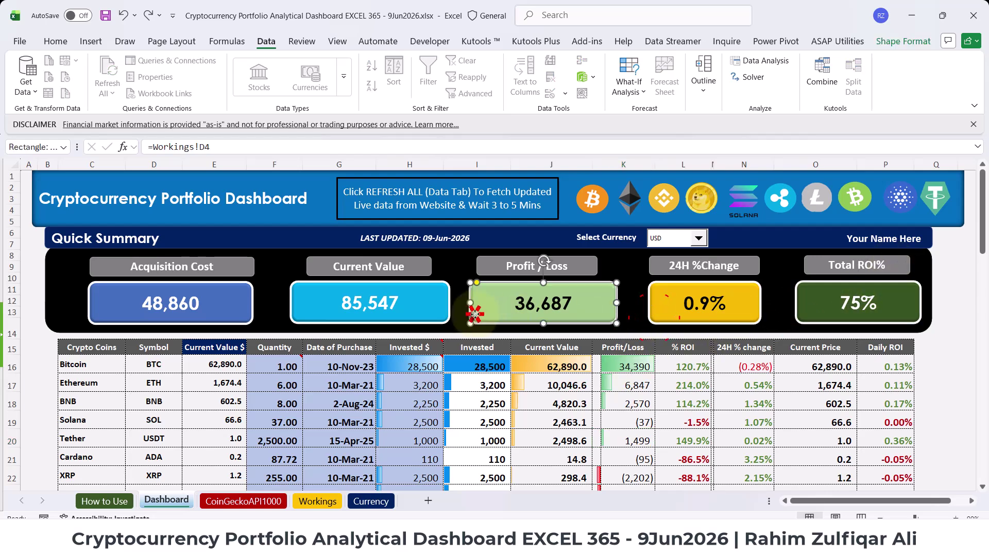
click(289, 304)
click(294, 304)
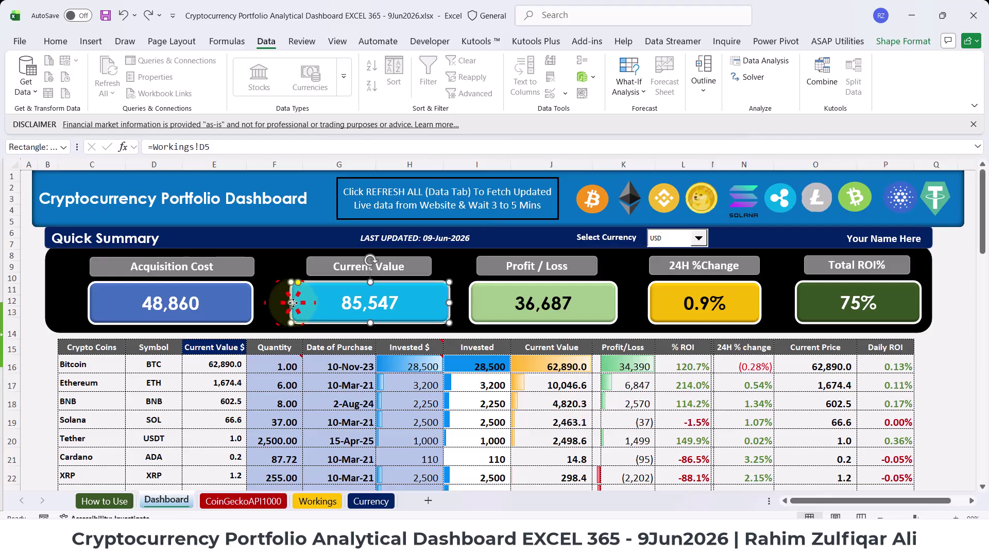
click(37, 346)
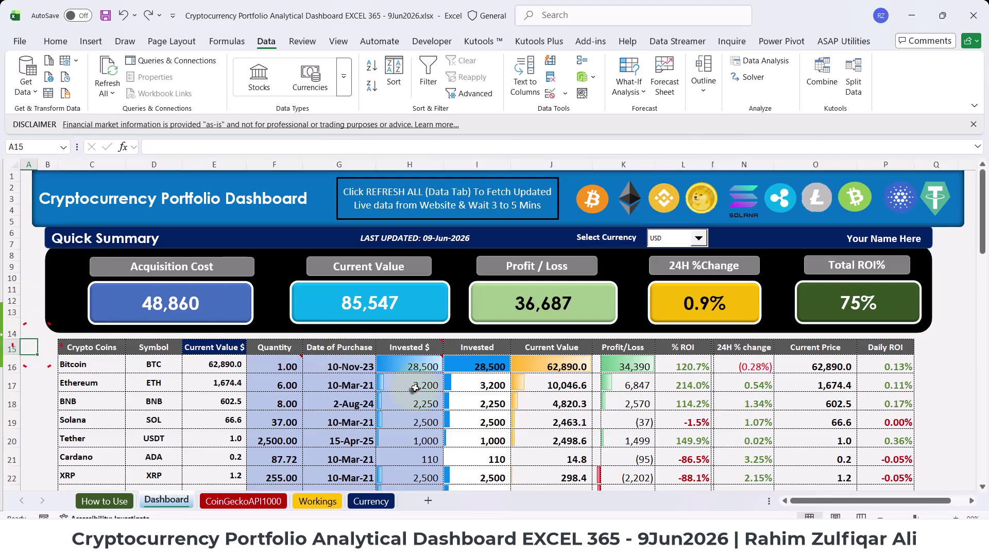
Highlight the three shaded input columns below the Quick Summary again, ending on BNB's Invested $ entry
scroll(402, 387, down, 2)
drag(278, 299, 287, 449)
drag(333, 299, 336, 427)
drag(409, 298, 412, 446)
click(415, 335)
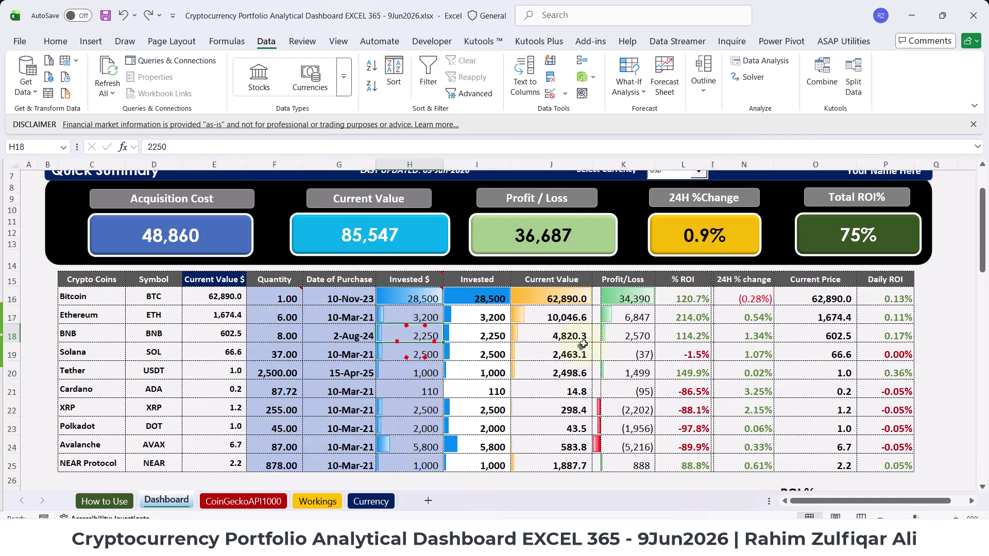
Switch the dashboard currency to AED and GBP, and return it to USD
scroll(417, 340, up, 2)
click(698, 239)
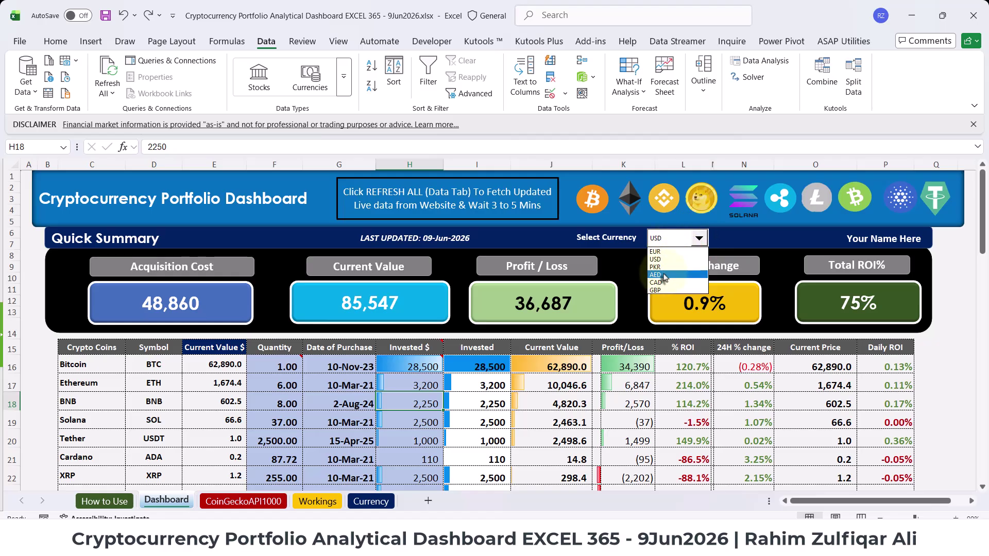
click(663, 275)
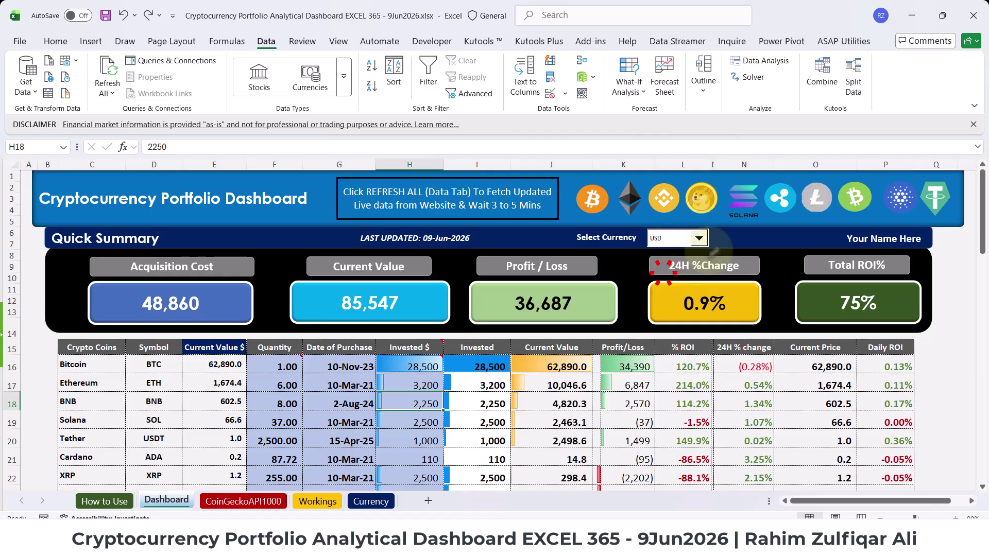
click(698, 238)
click(665, 290)
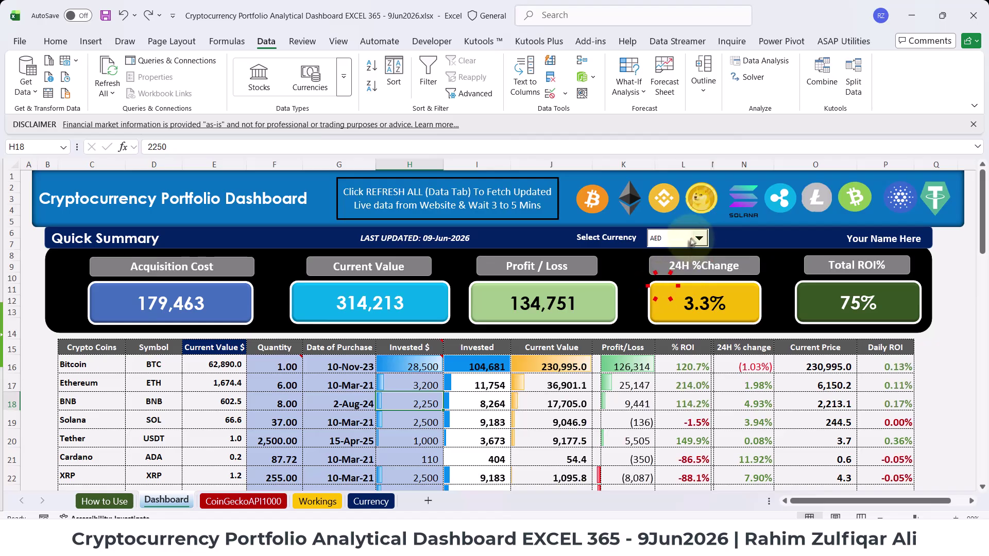
click(700, 238)
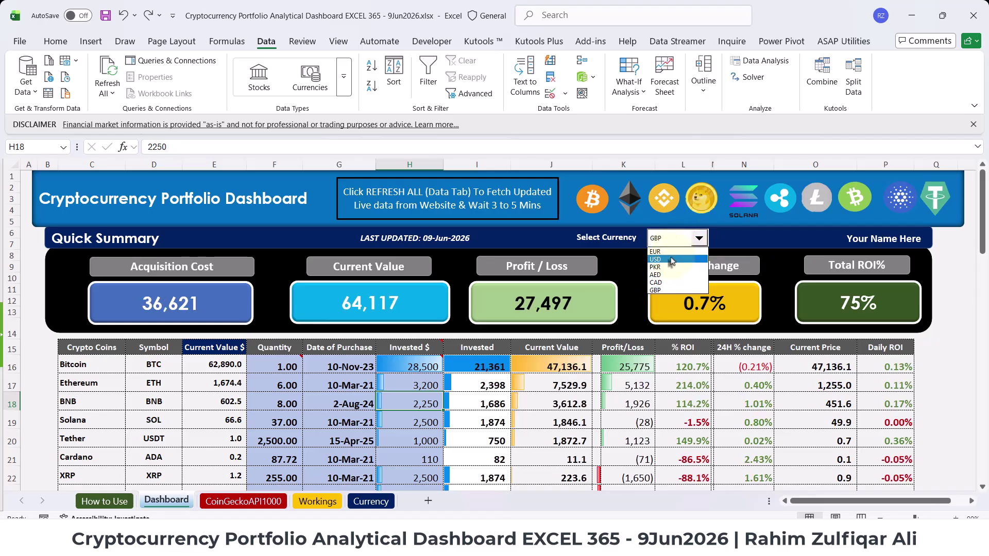
click(672, 261)
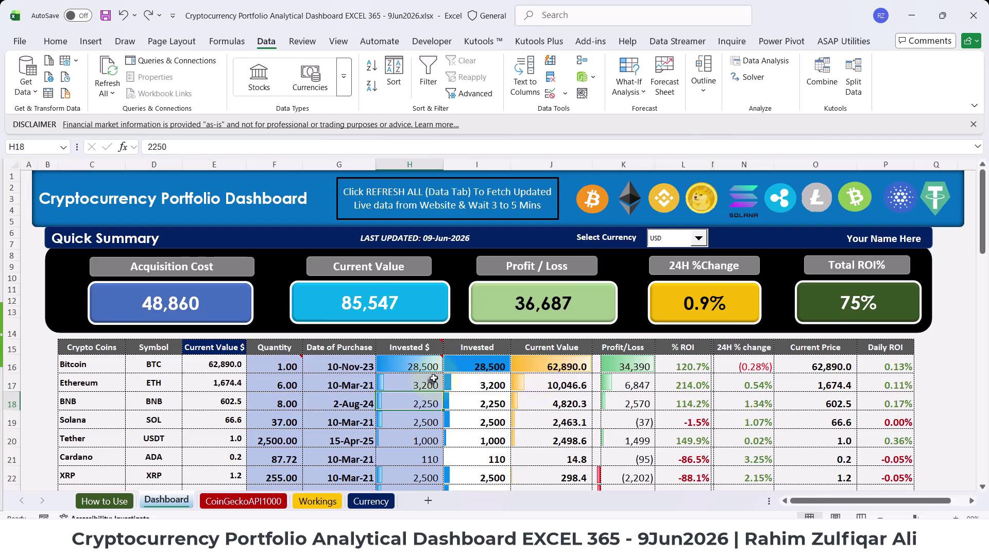
Inspect Ethereum's Invested formula and review the dashboard's charts, profitability cards and Daily ROI rankings down to the end of the sheet
click(494, 384)
scroll(495, 382, down, 1)
scroll(495, 382, down, 10)
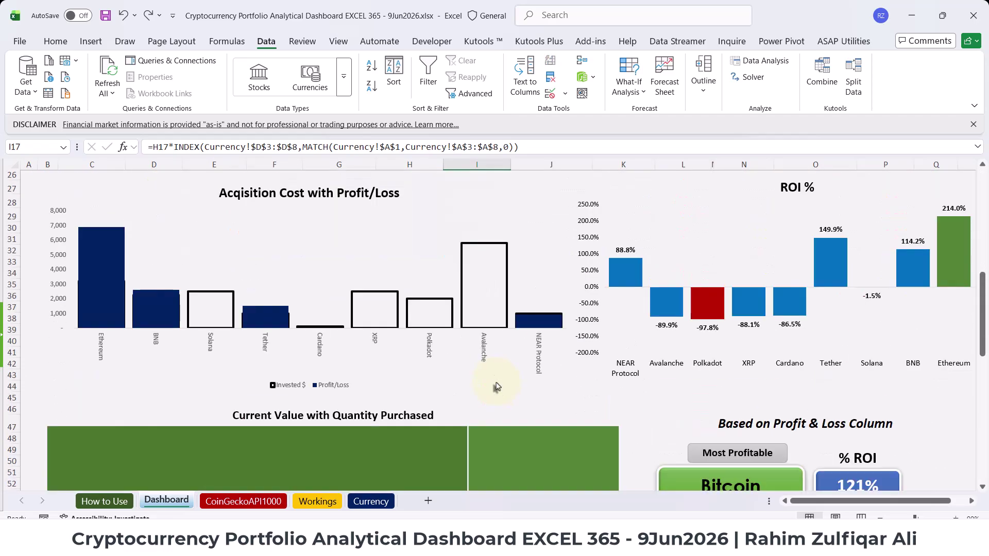
scroll(496, 386, down, 4)
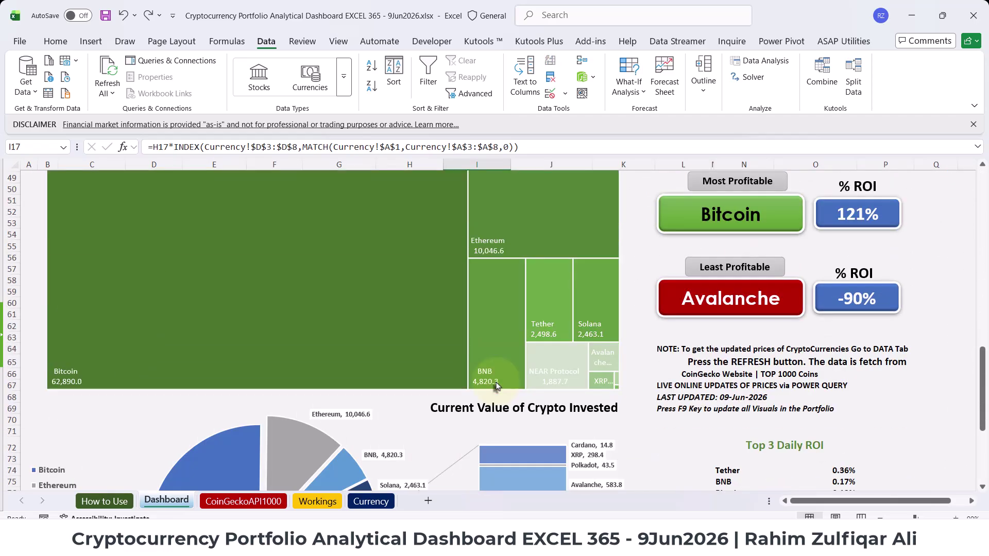
scroll(496, 386, down, 6)
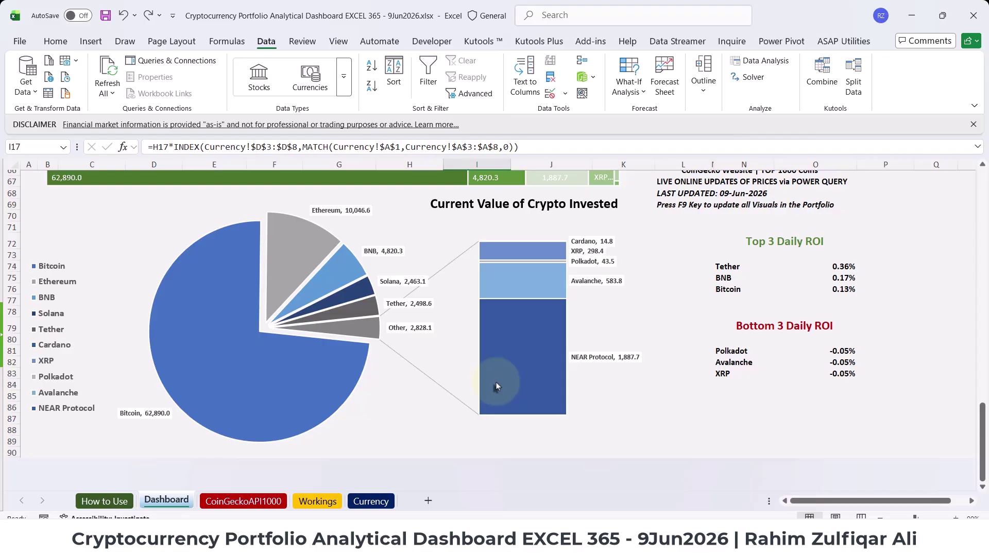
Return to the dashboard's Quick Summary and open the CoinGeckoAPI1000 data sheet
scroll(496, 384, up, 15)
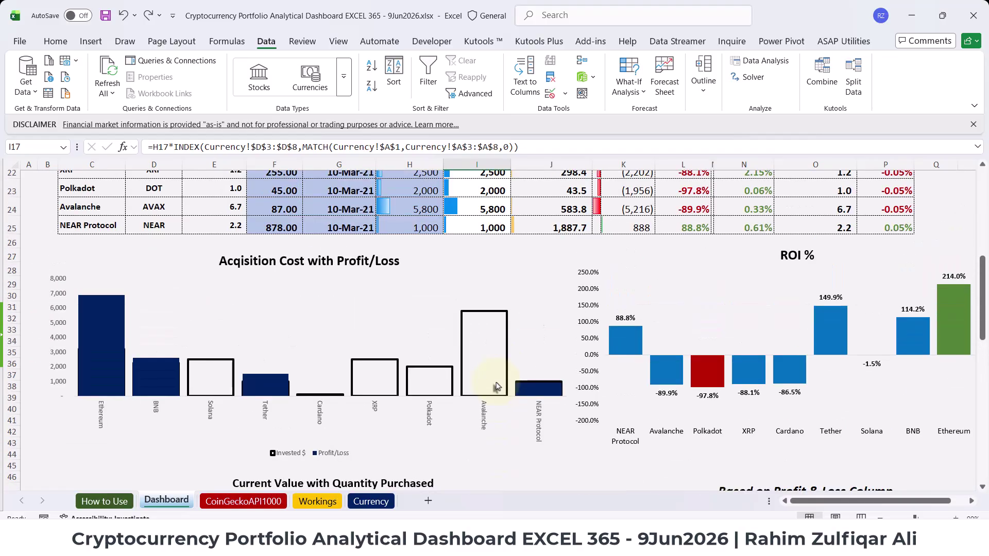
scroll(496, 386, up, 7)
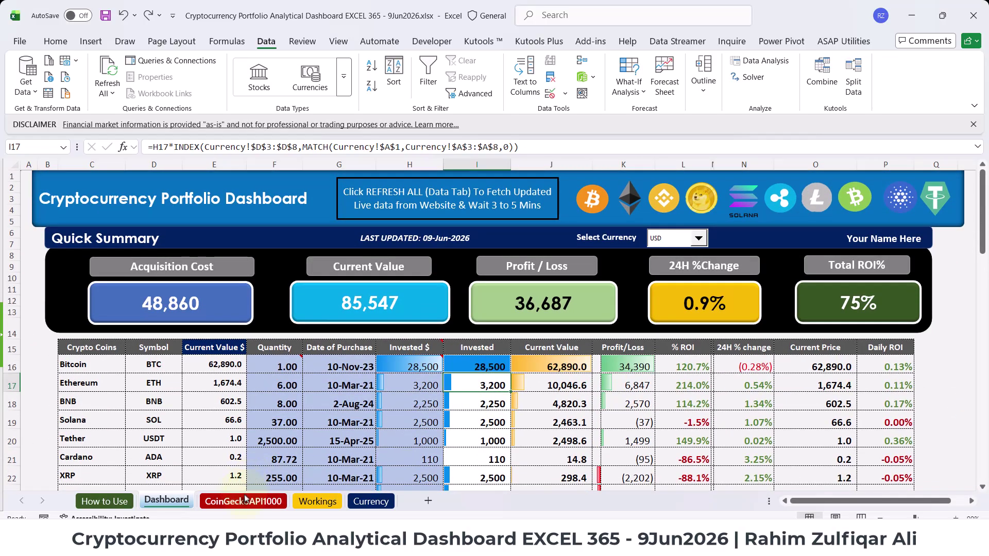
click(245, 500)
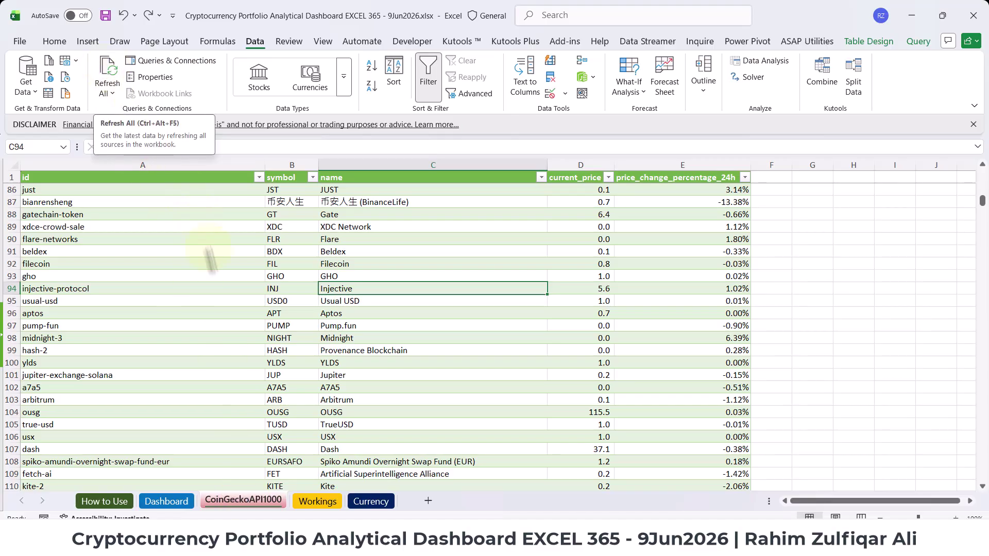
Return to the Dashboard sheet and skim its charts and Daily ROI rankings before going back to the Quick Summary
click(167, 501)
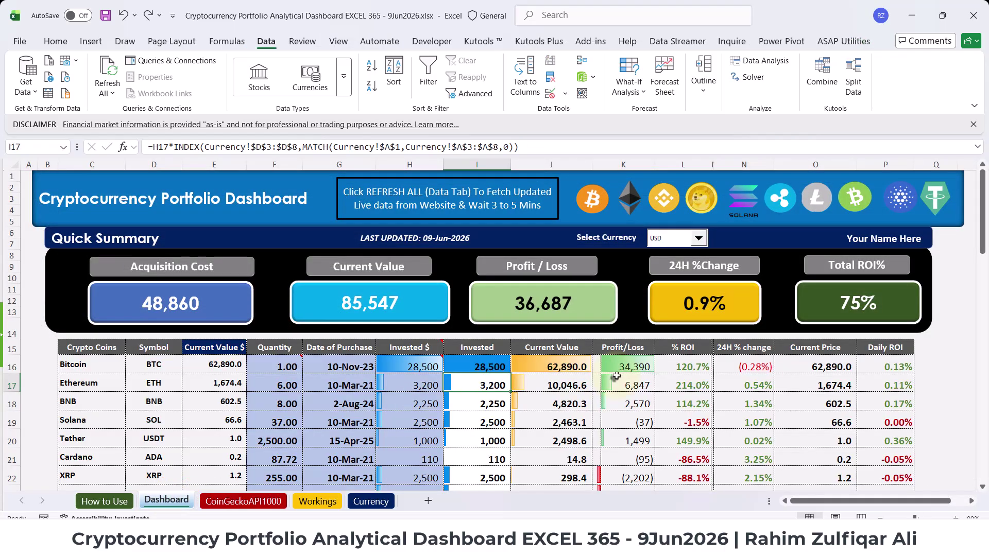
scroll(617, 376, down, 11)
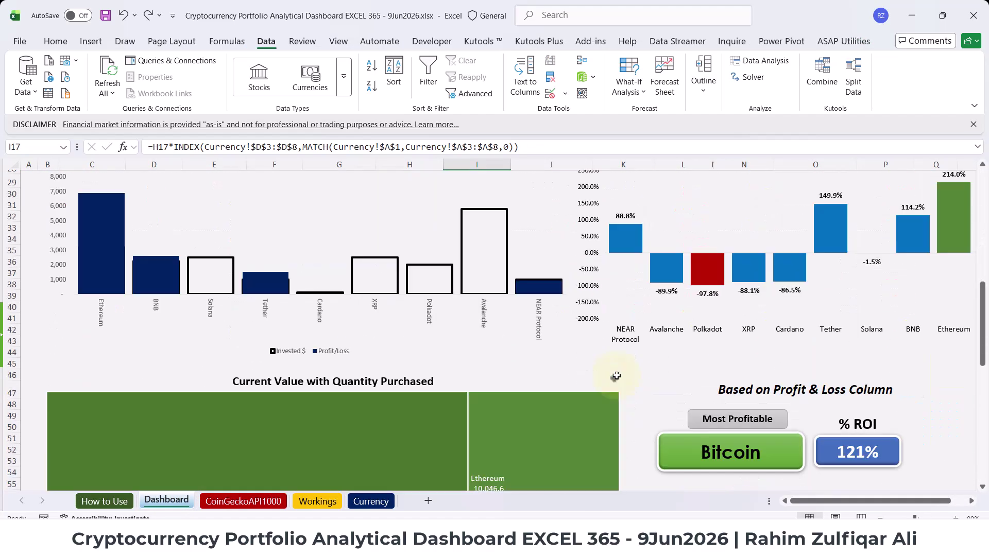
scroll(617, 377, down, 11)
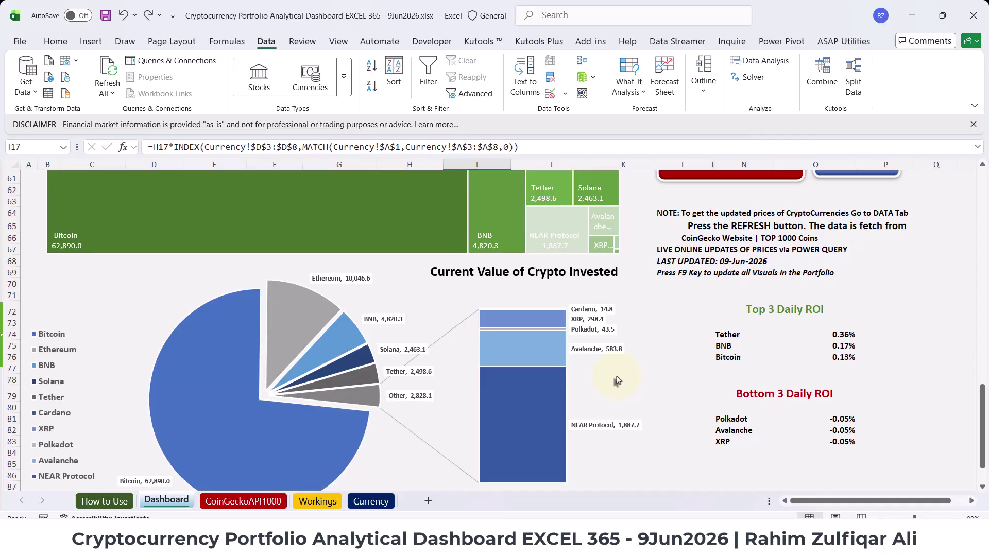
scroll(617, 381, up, 18)
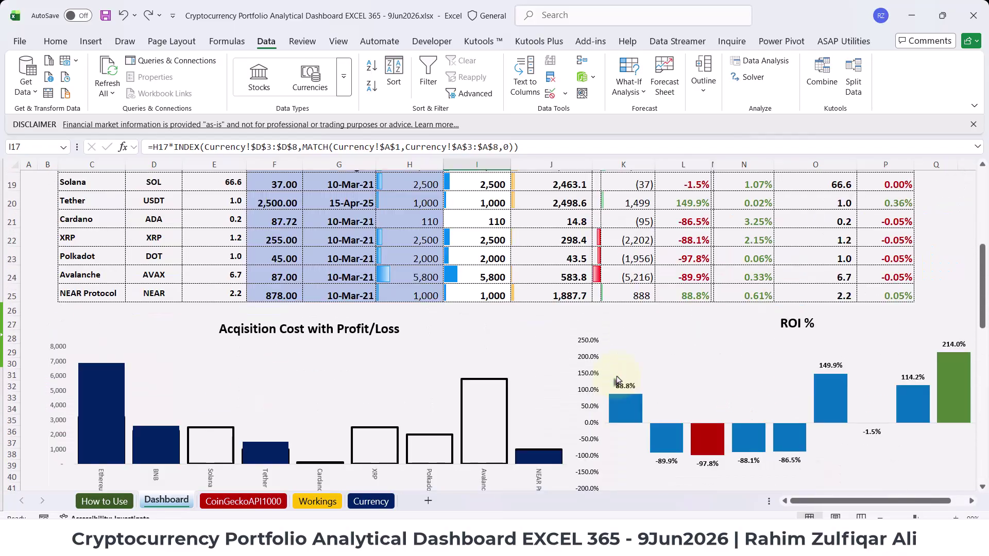
scroll(617, 380, up, 4)
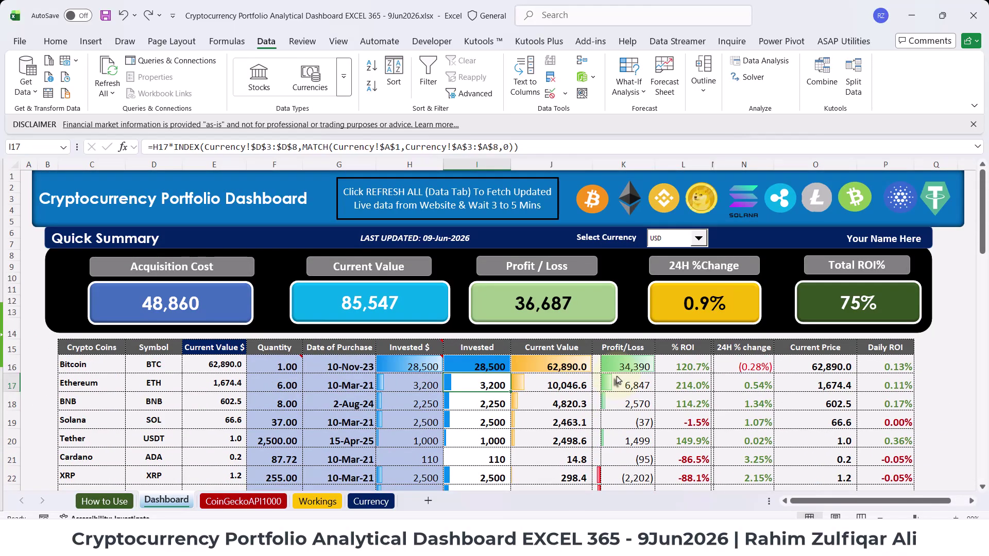
Highlight the Profit/Loss column and inspect its Bitcoin, Ethereum and BNB formulas, followed by BNB's % ROI
scroll(618, 381, down, 3)
drag(623, 264, 638, 429)
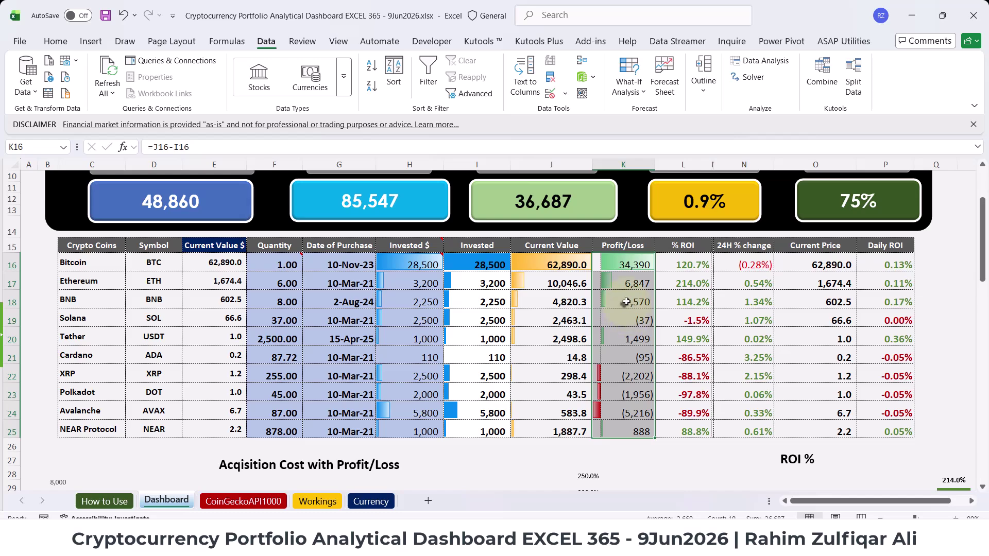
click(629, 266)
click(629, 282)
click(626, 299)
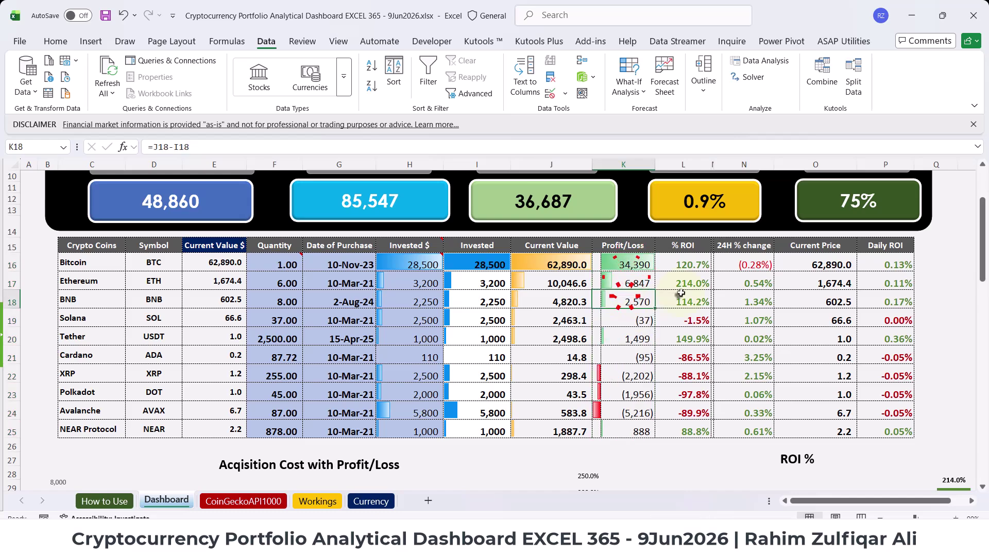
click(683, 299)
Highlight the 24H % change, Current Price and Daily ROI columns, ending on Polkadot's Daily ROI formula
click(734, 265)
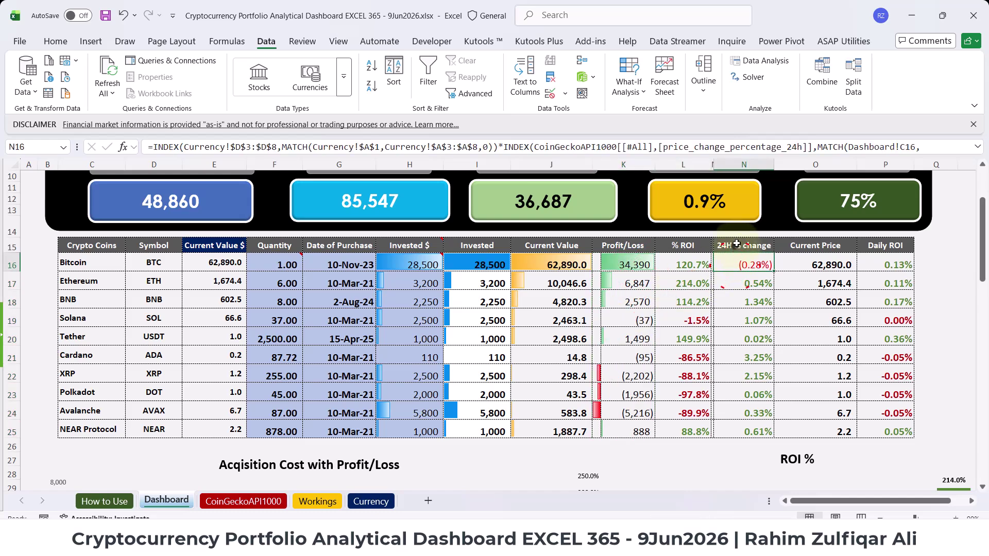
click(737, 245)
click(736, 264)
drag(735, 264, 744, 432)
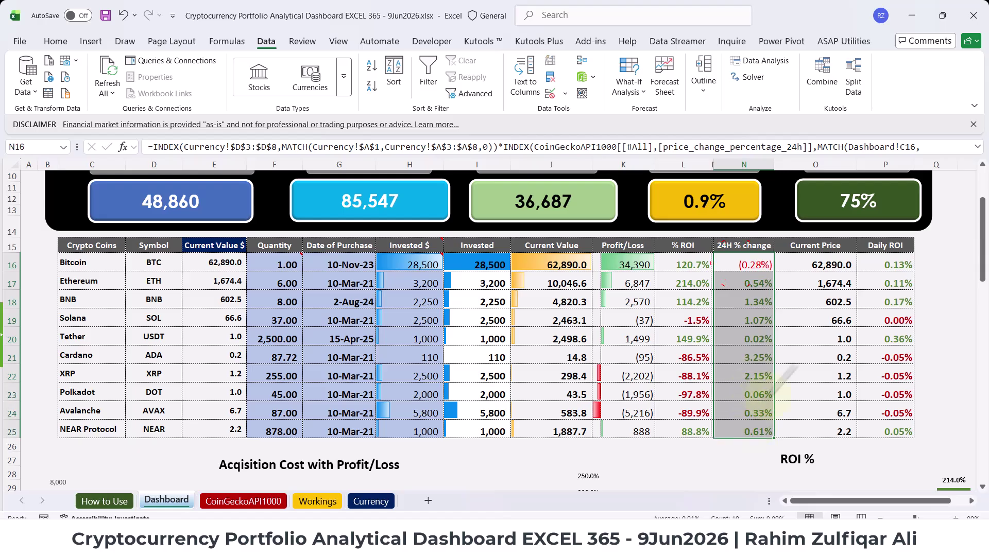
drag(832, 275, 852, 391)
drag(888, 265, 888, 415)
click(889, 394)
Review the acquisition cost and ROI % charts, the treemap, the profitability cards and the Current Value of Crypto Invested chart
scroll(460, 325, down, 4)
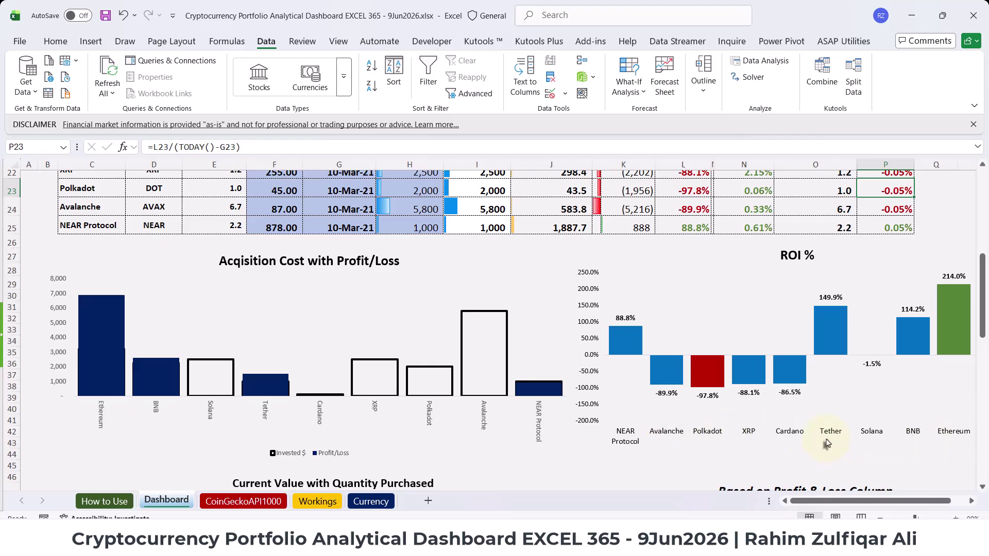
drag(849, 504, 864, 504)
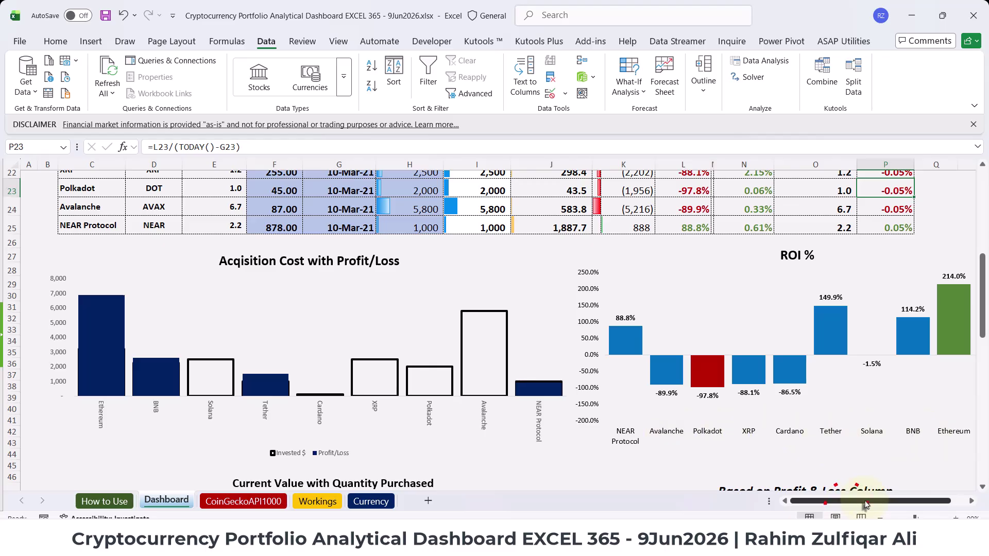
scroll(668, 441, down, 1)
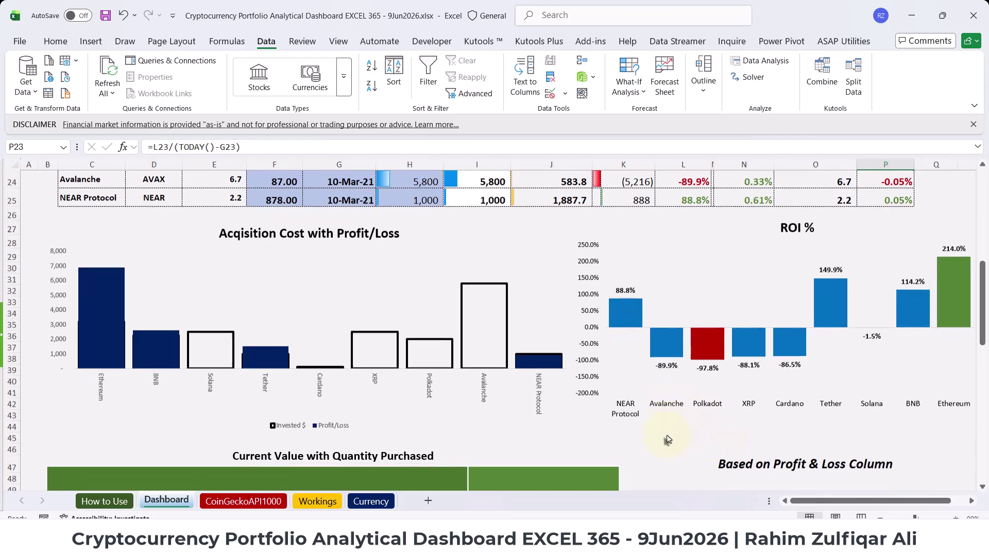
scroll(668, 441, down, 6)
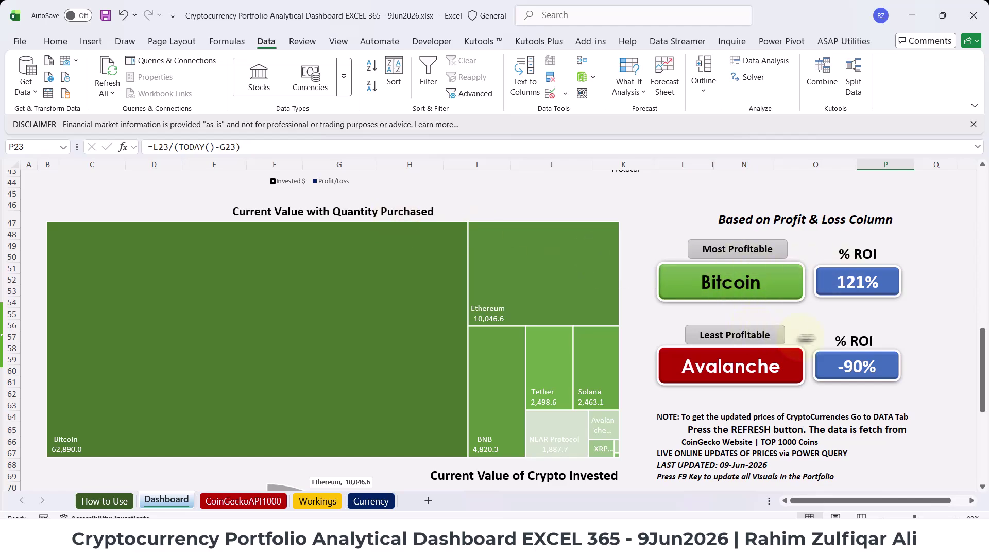
scroll(840, 378, down, 8)
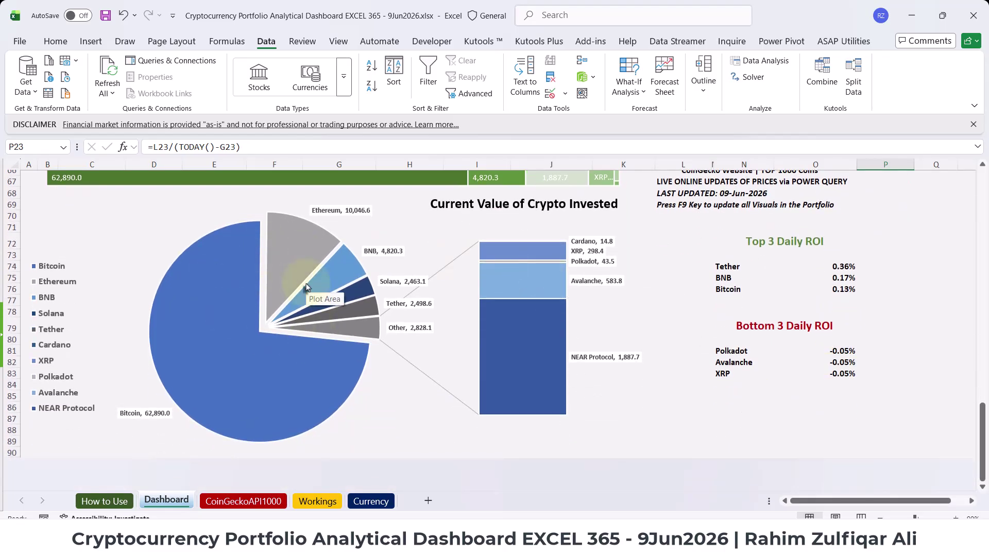
Check the chart type used by the Current Value of Crypto Invested chart and leave the chart type settings without applying changes
right_click(199, 233)
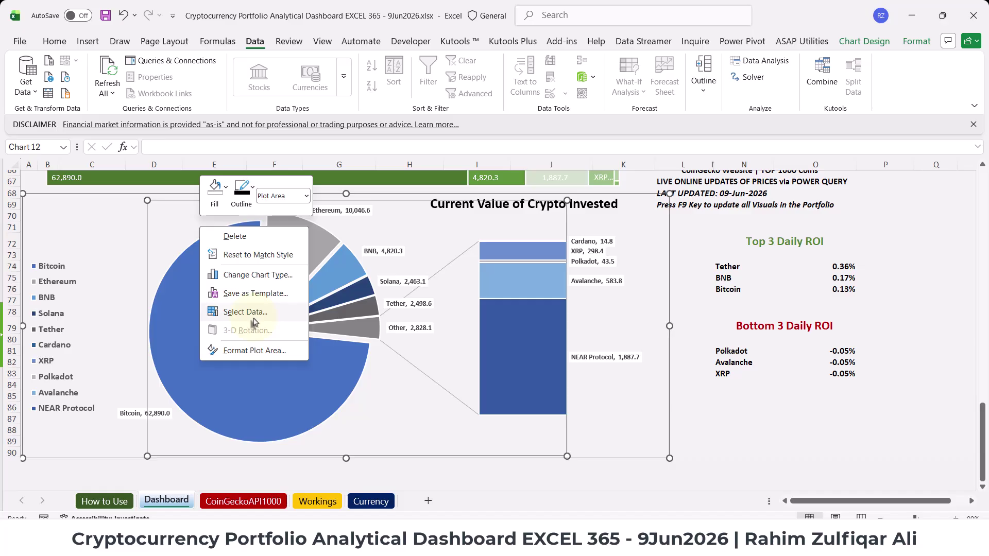
click(259, 275)
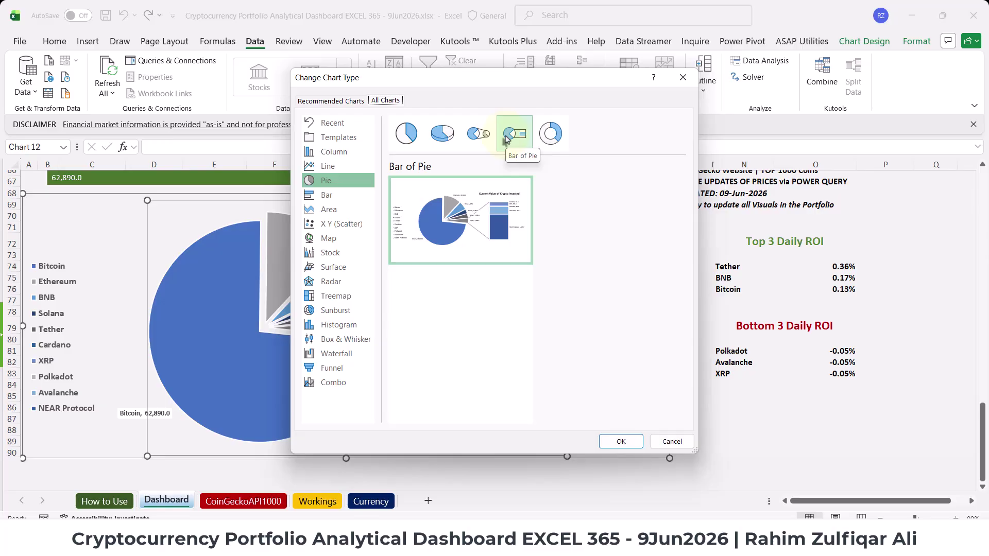
click(654, 442)
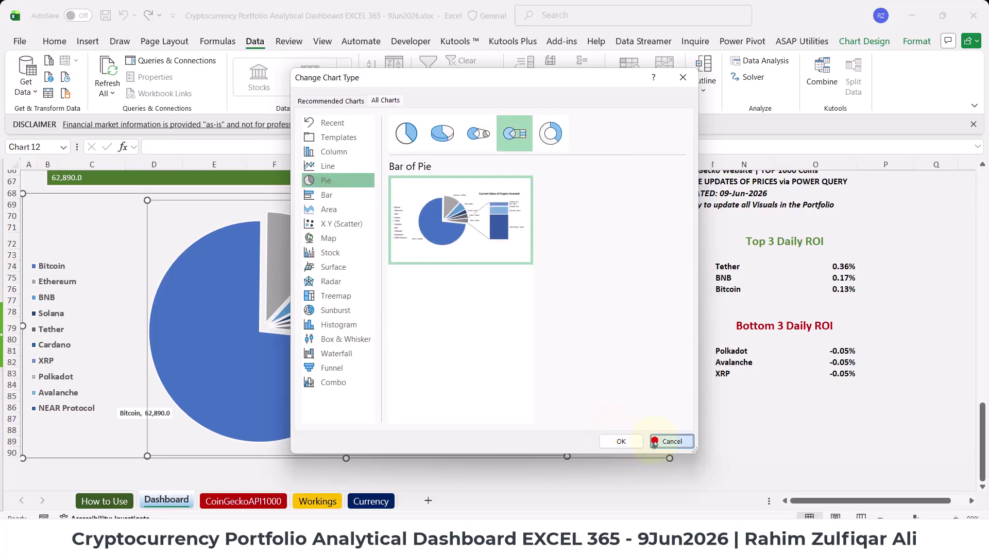
Try 6 values in the second plot of the Current Value of Crypto Invested chart and return it to 5
right_click(201, 228)
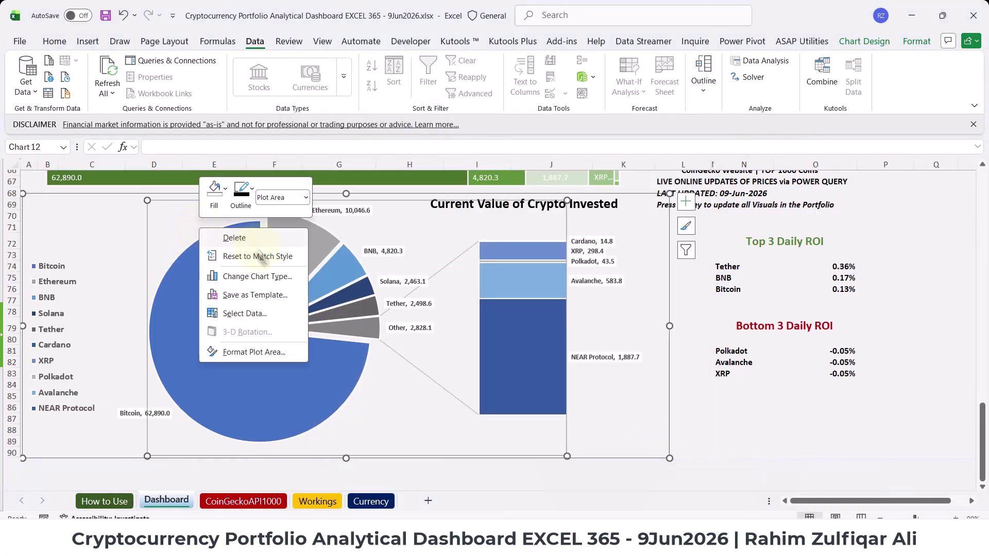
right_click(324, 381)
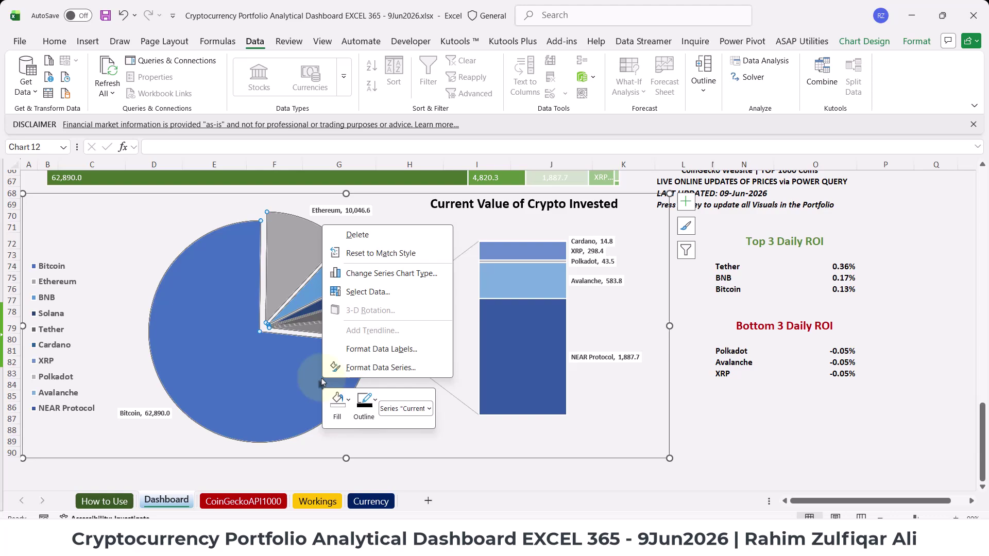
click(353, 369)
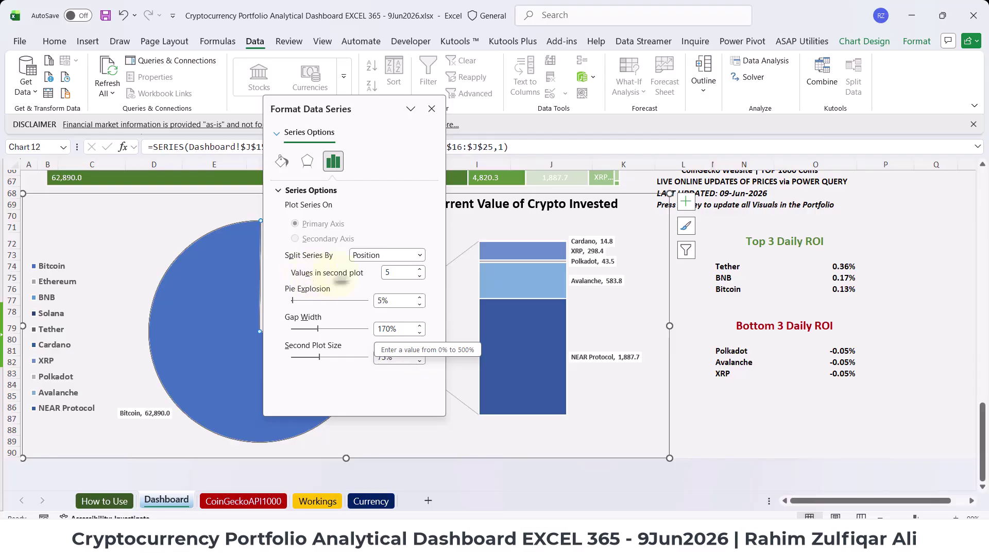
click(421, 278)
click(420, 270)
click(420, 277)
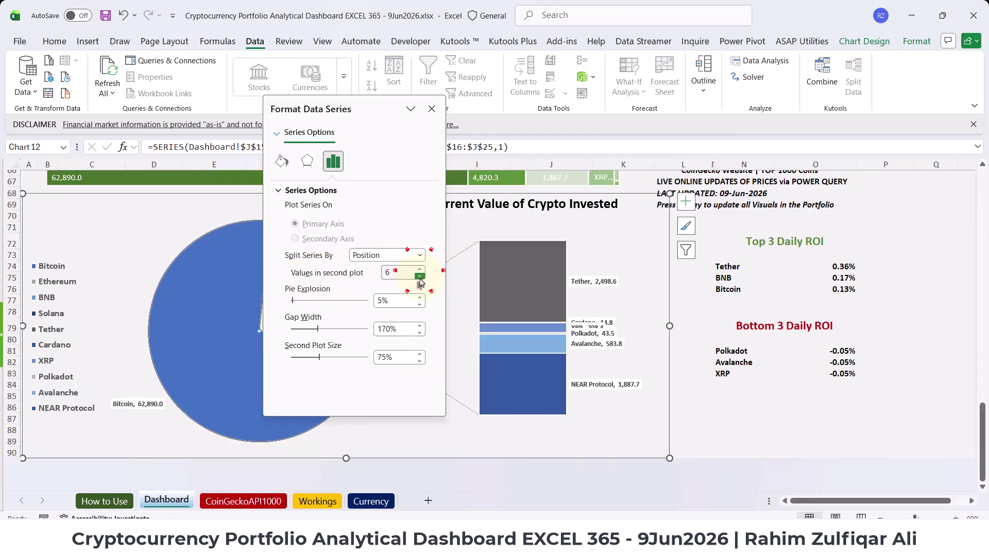
click(431, 108)
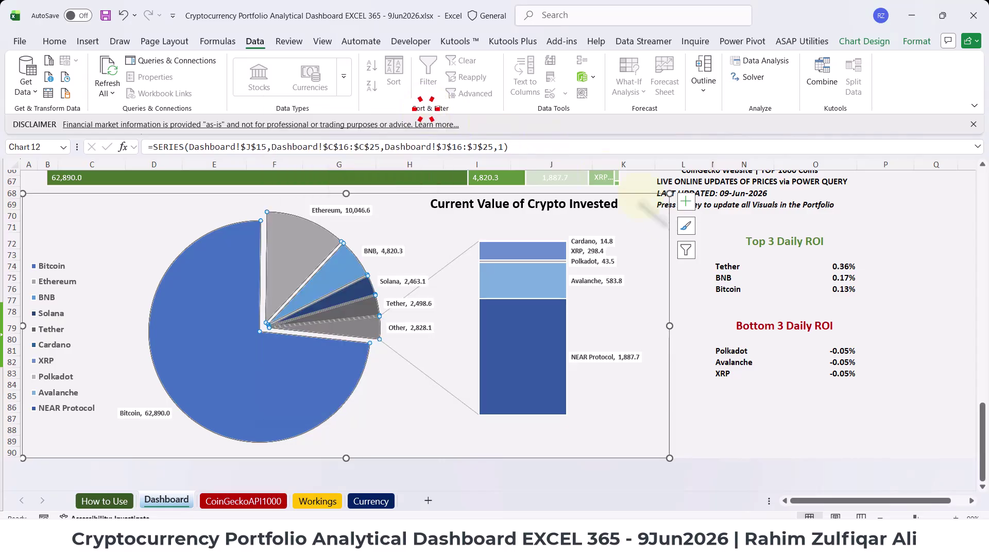
Deselect the chart and inspect the coin name and percentage formulas of the first Top 3 Daily ROI entry
click(711, 326)
click(784, 241)
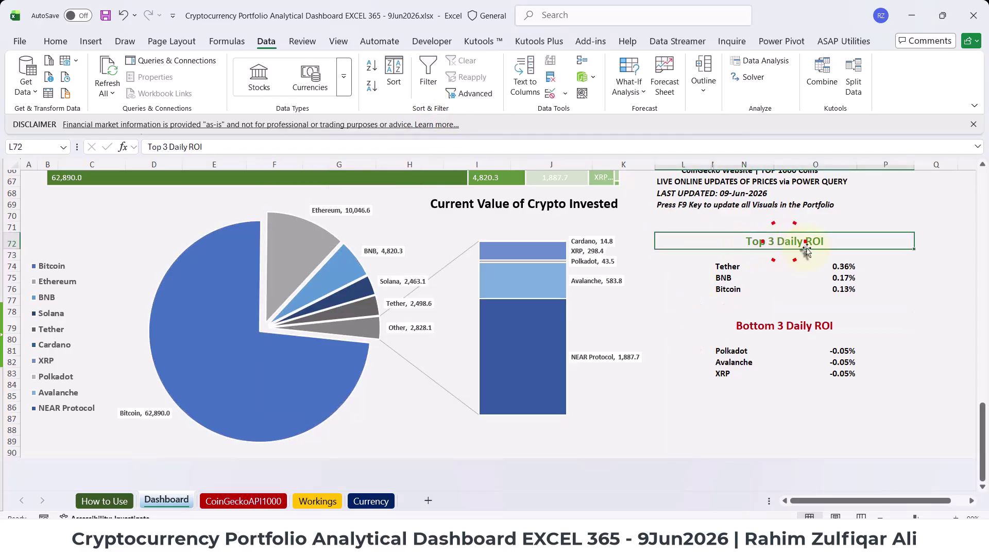
click(823, 267)
click(724, 267)
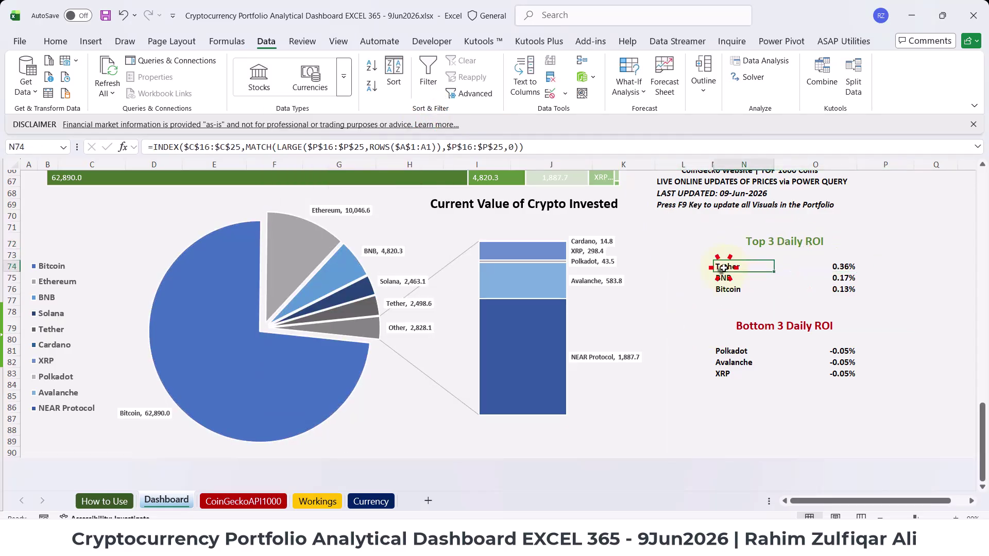
click(823, 268)
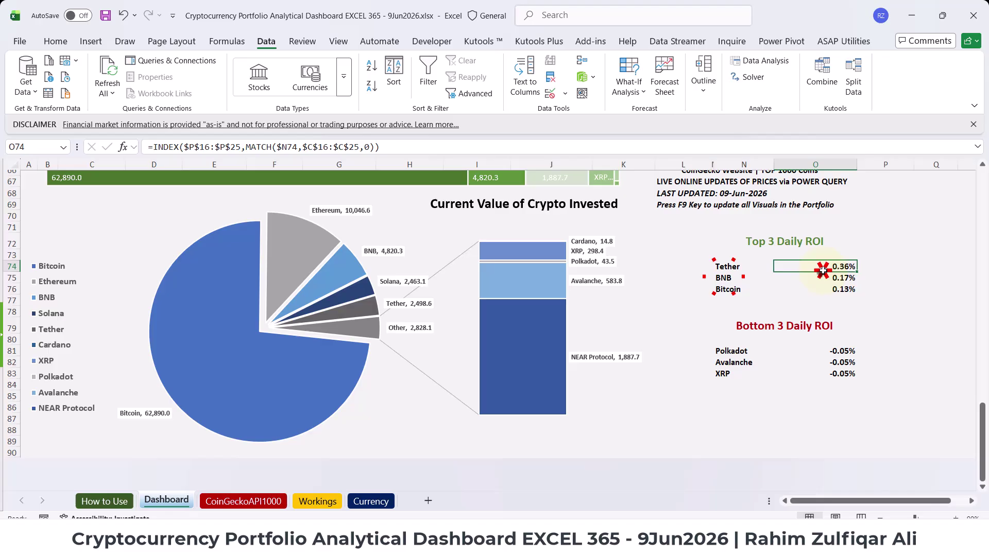
Inspect the Bottom 3 Daily ROI formulas and the second Top 3 coin's formula, and return to the portfolio table and Quick Summary
click(763, 326)
click(733, 351)
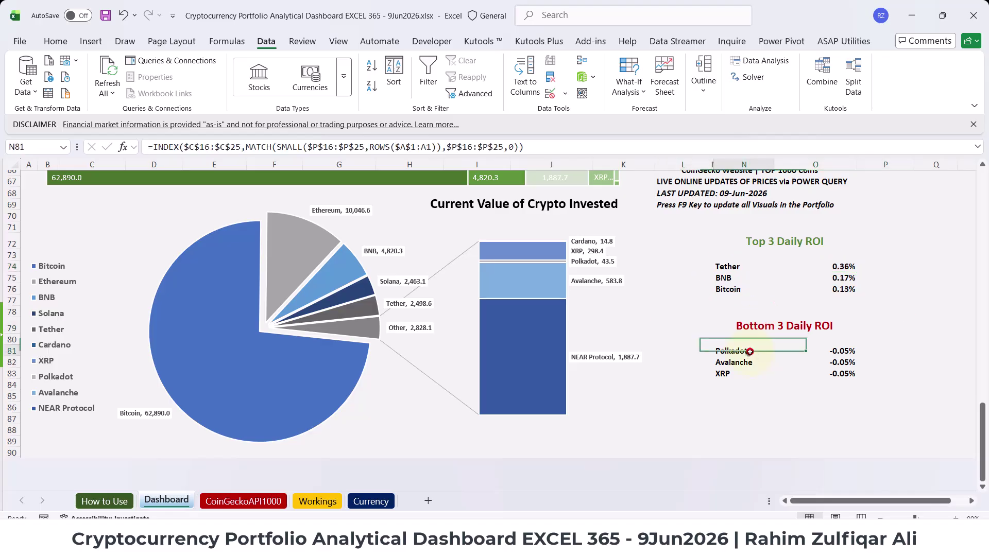
click(733, 362)
click(734, 370)
click(834, 372)
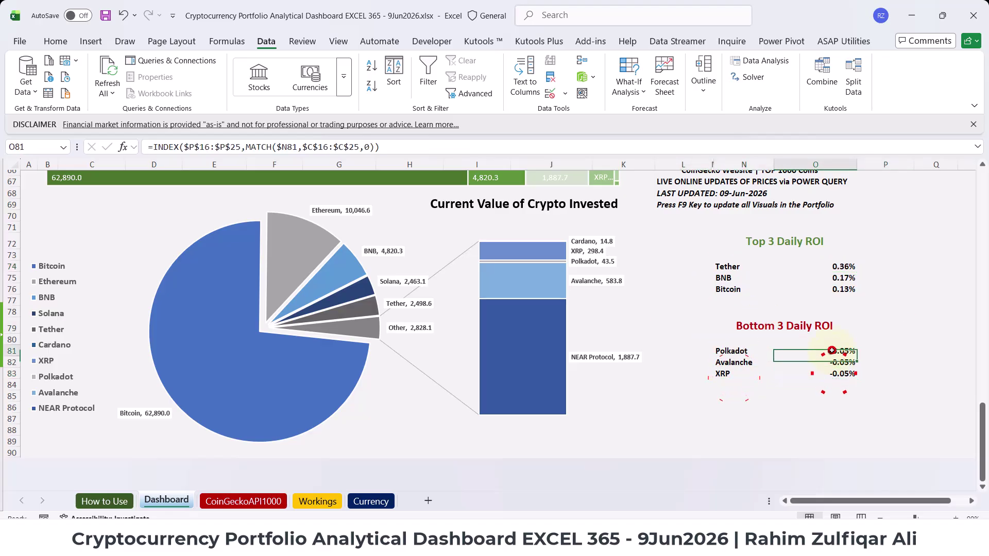
click(749, 278)
scroll(604, 366, up, 15)
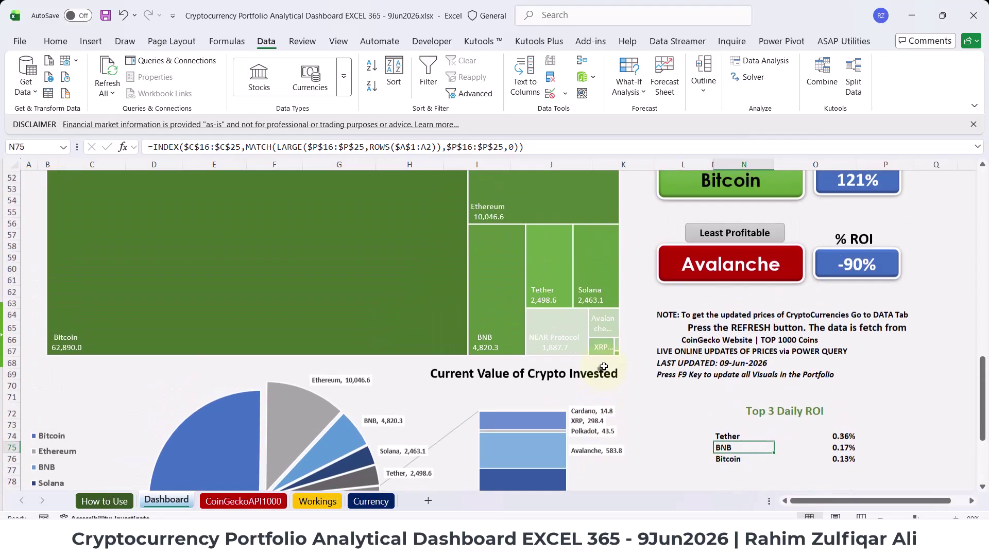
scroll(606, 371, up, 7)
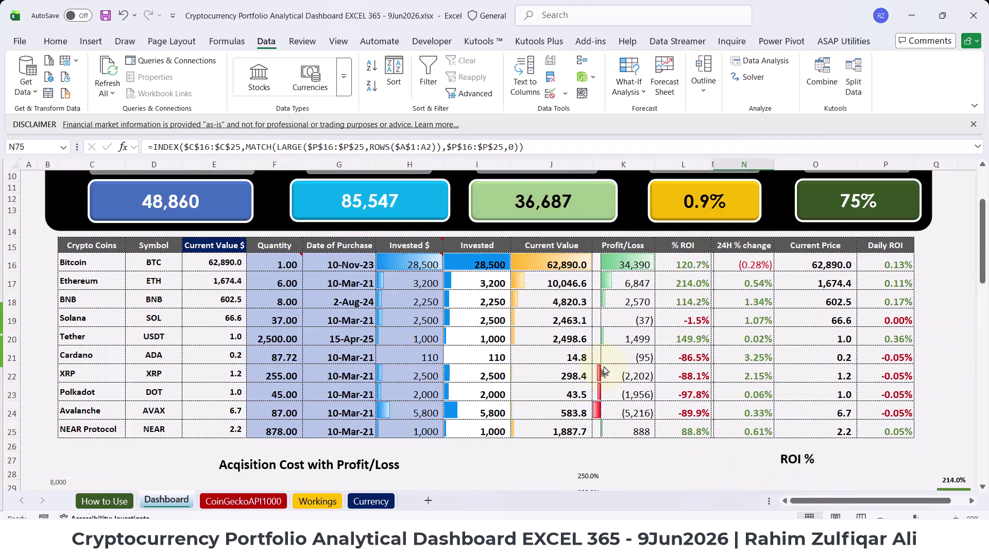
scroll(605, 371, down, 9)
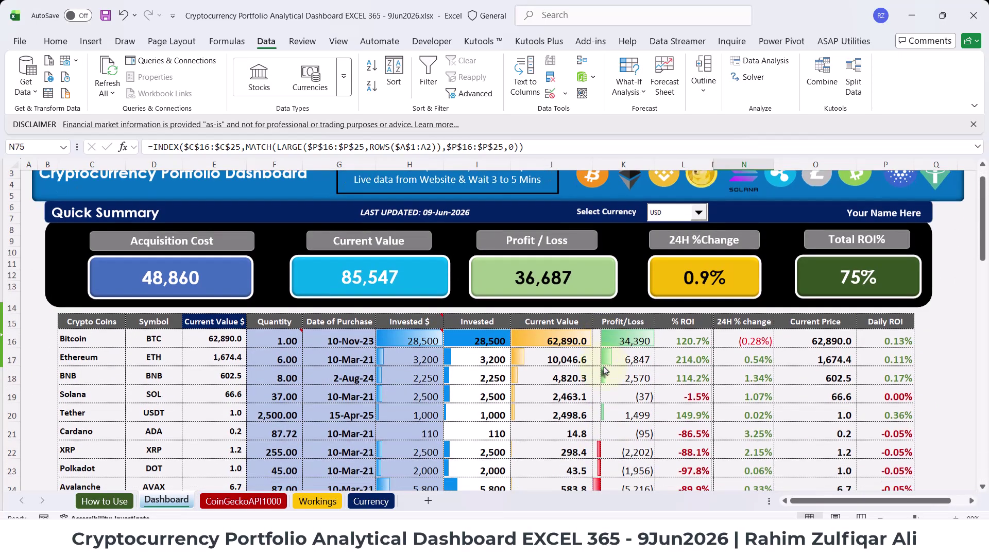